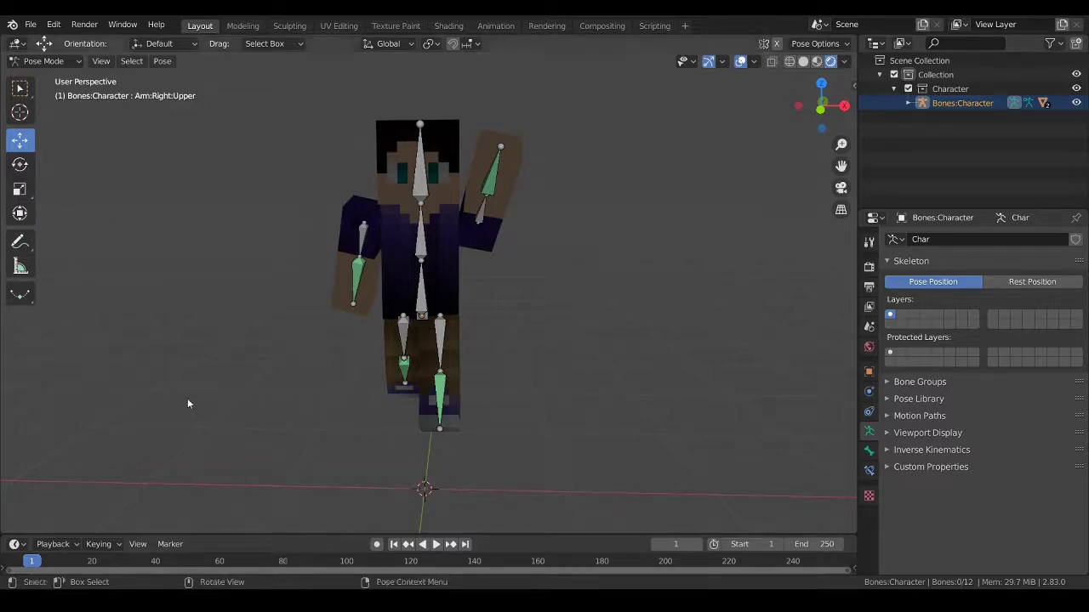
# Orbit around the posed character and bring up the Add and pose context menus
pyautogui.moveTo(188, 404)
pyautogui.mouseDown(button='middle')
pyautogui.moveTo(201, 386)
pyautogui.moveTo(267, 397)
pyautogui.moveTo(560, 386)
pyautogui.moveTo(642, 371)
pyautogui.moveTo(709, 382)
pyautogui.moveTo(722, 397)
pyautogui.moveTo(131, 406)
pyautogui.moveTo(187, 396)
pyautogui.mouseUp(button='middle')
pyautogui.moveTo(618, 430); pyautogui.dragTo(593, 349, button='middle')
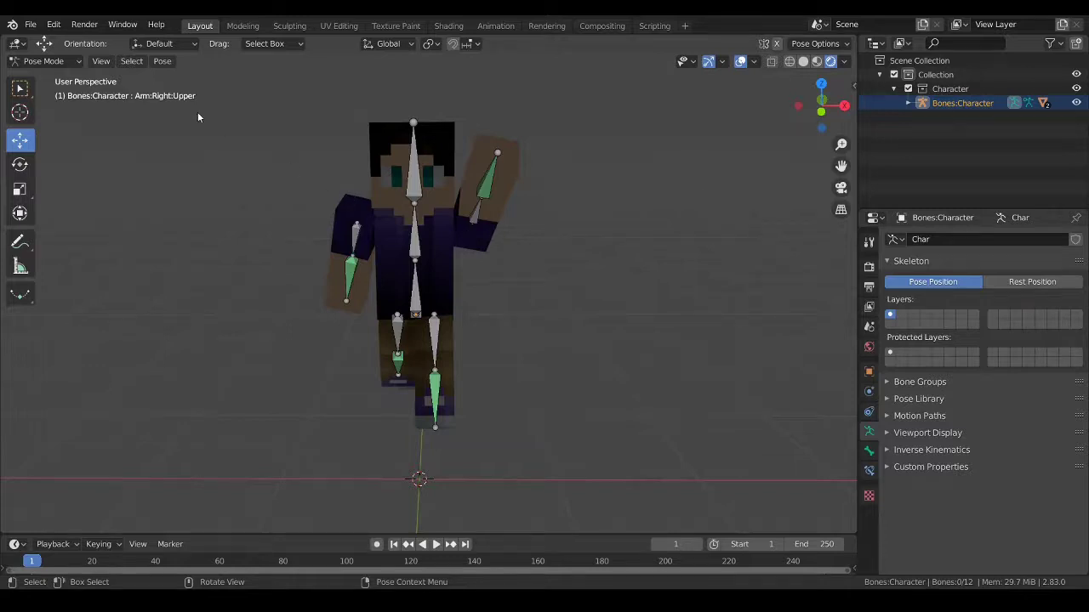
pyautogui.hotkey('shift', 'a')
pyautogui.hotkey('shift', 'a')
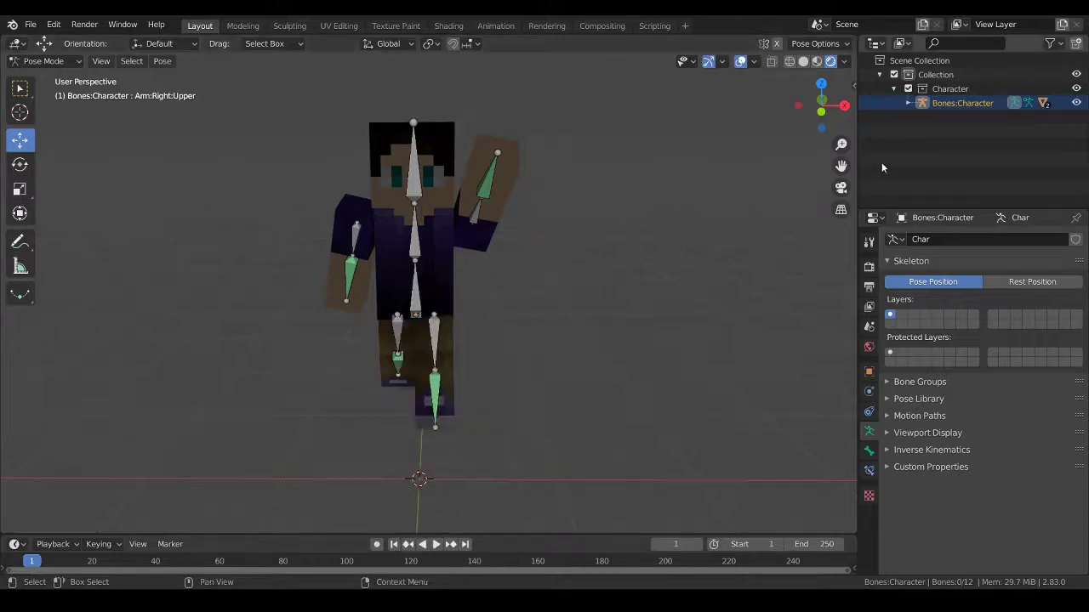
pyautogui.rightClick(286, 218)
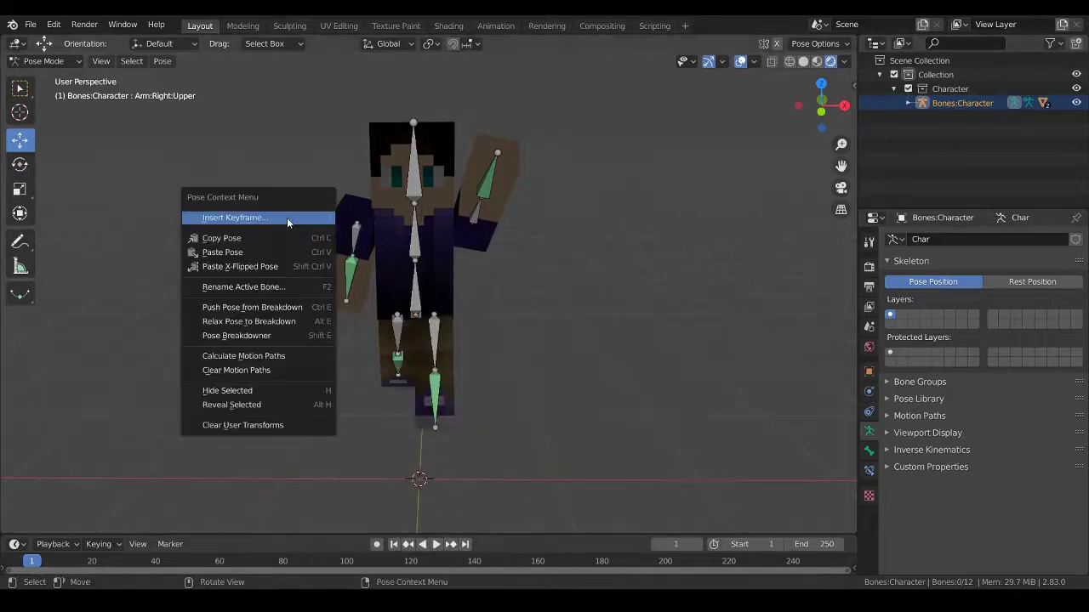
# Browse the File, Edit, Render and Window menus
pyautogui.click(31, 25)
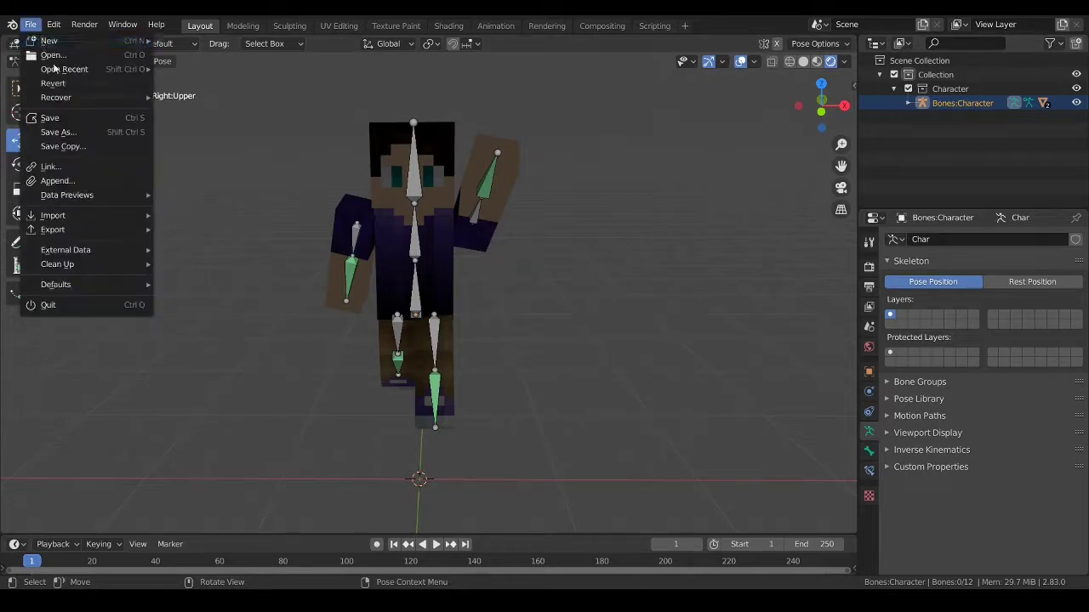
pyautogui.click(53, 26)
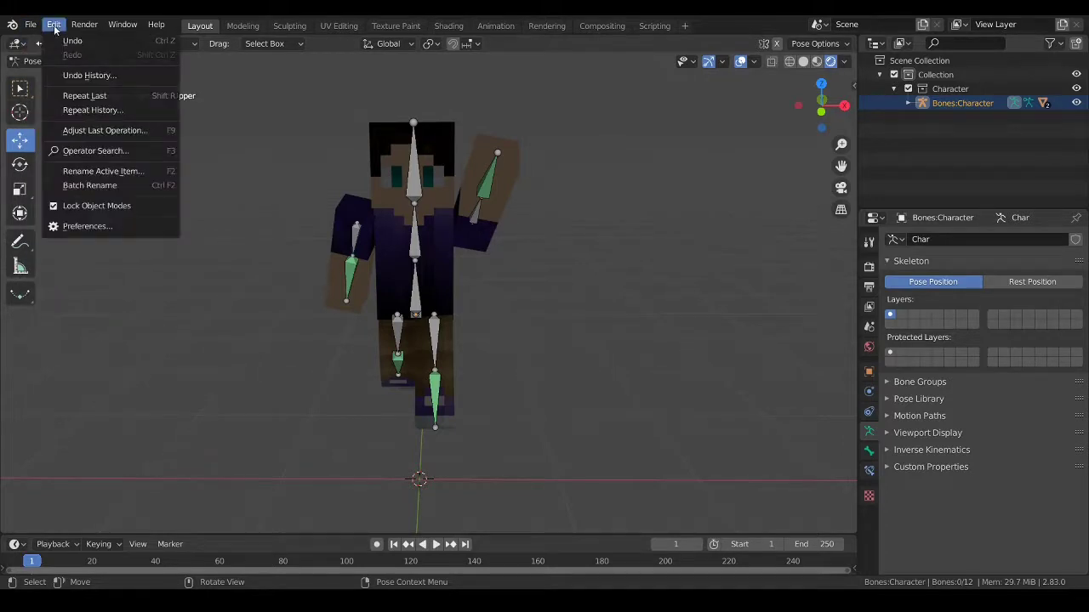
pyautogui.click(54, 26)
pyautogui.click(84, 24)
pyautogui.moveTo(124, 34)
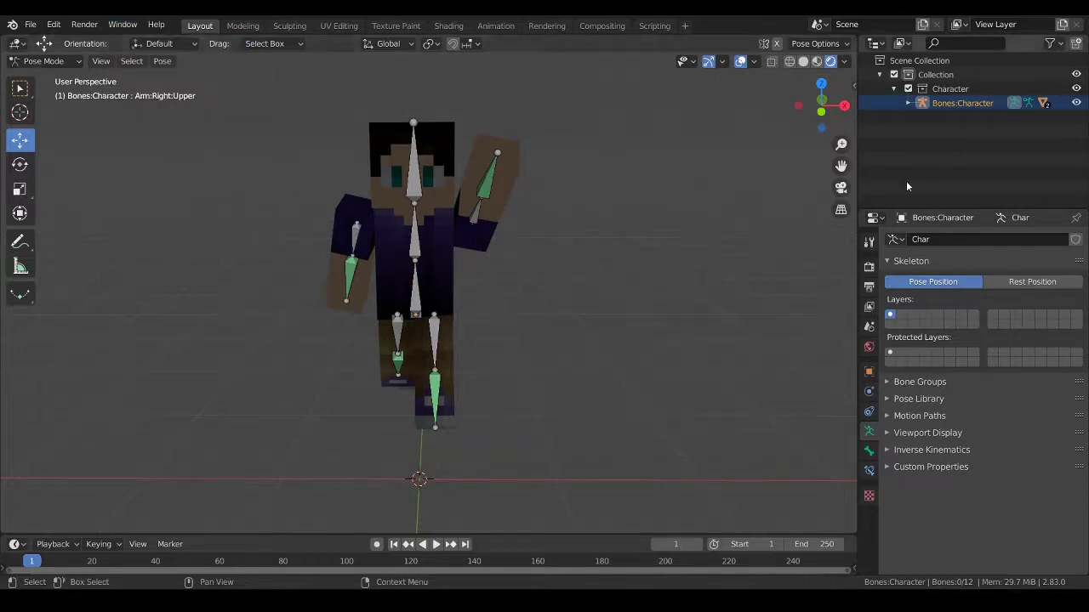
# Return the armature to Object Mode and add a new camera to the scene
pyautogui.click(1027, 106)
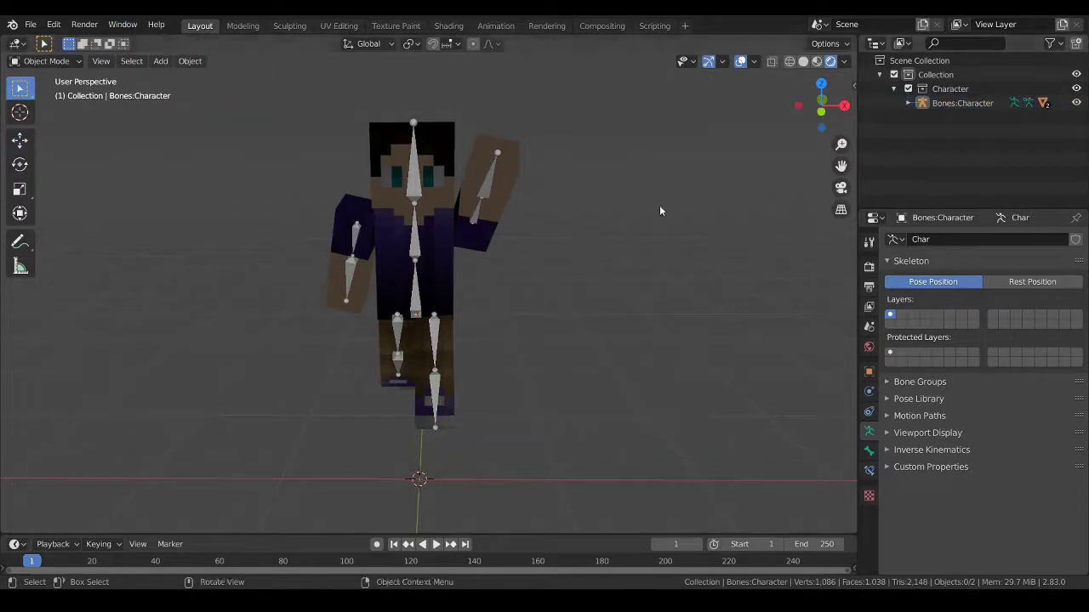
pyautogui.hotkey('shift', 'a')
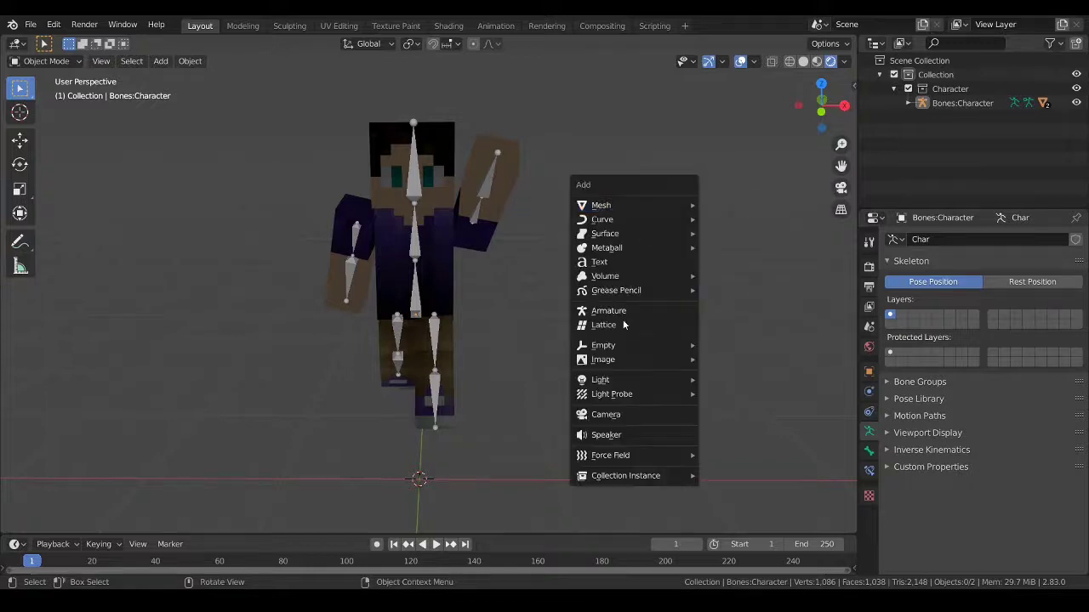
pyautogui.moveTo(612, 399)
pyautogui.click(624, 418)
# Select the Move tool and preview the new camera's view before returning to a free view
pyautogui.moveTo(207, 301); pyautogui.dragTo(357, 340, button='middle')
pyautogui.moveTo(463, 493); pyautogui.dragTo(252, 226)
pyautogui.click(19, 139)
pyautogui.press('KP_0')
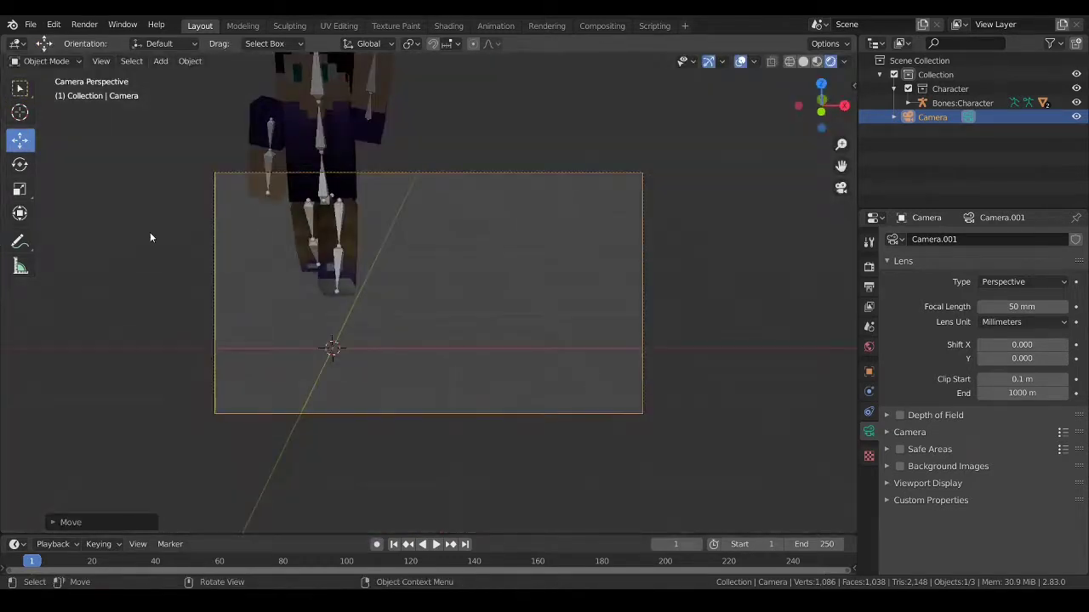
pyautogui.scroll(-3, 172, 252)
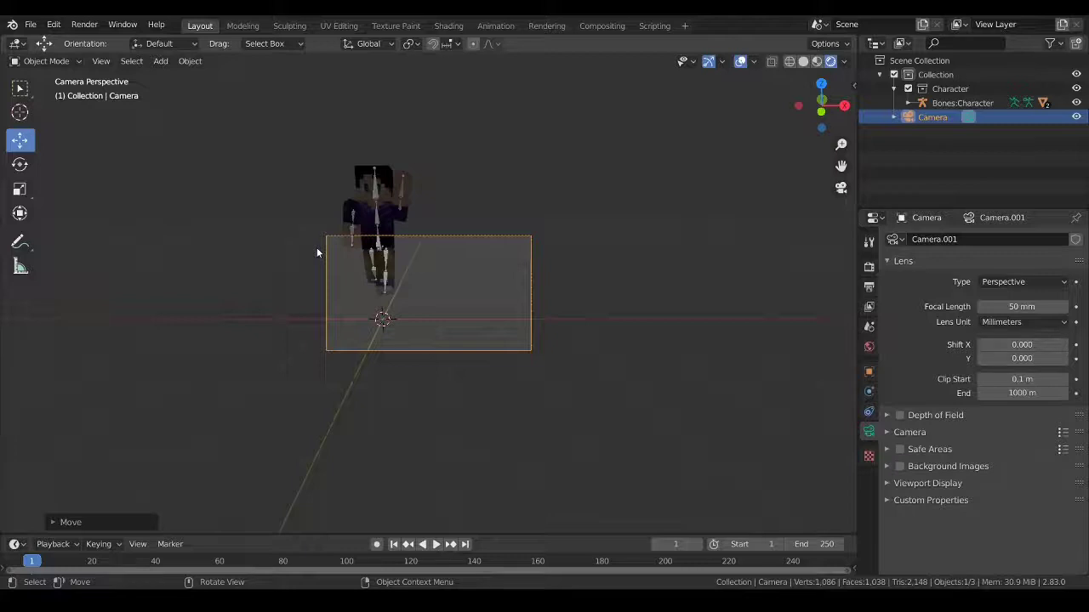
pyautogui.press('KP_0')
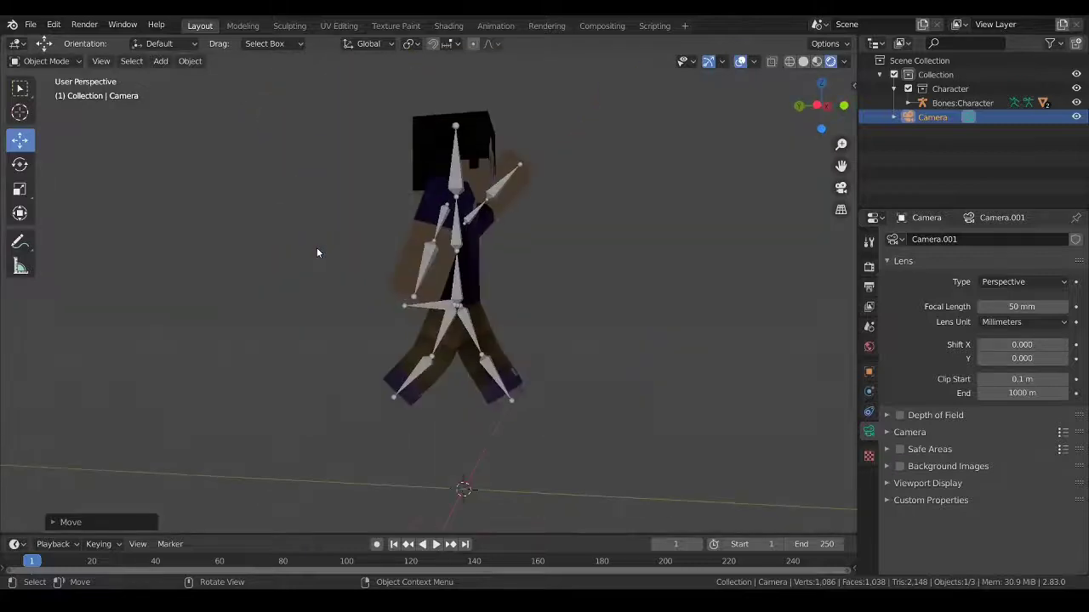
pyautogui.moveTo(736, 218); pyautogui.dragTo(597, 239, button='middle')
pyautogui.scroll(-5, 599, 232)
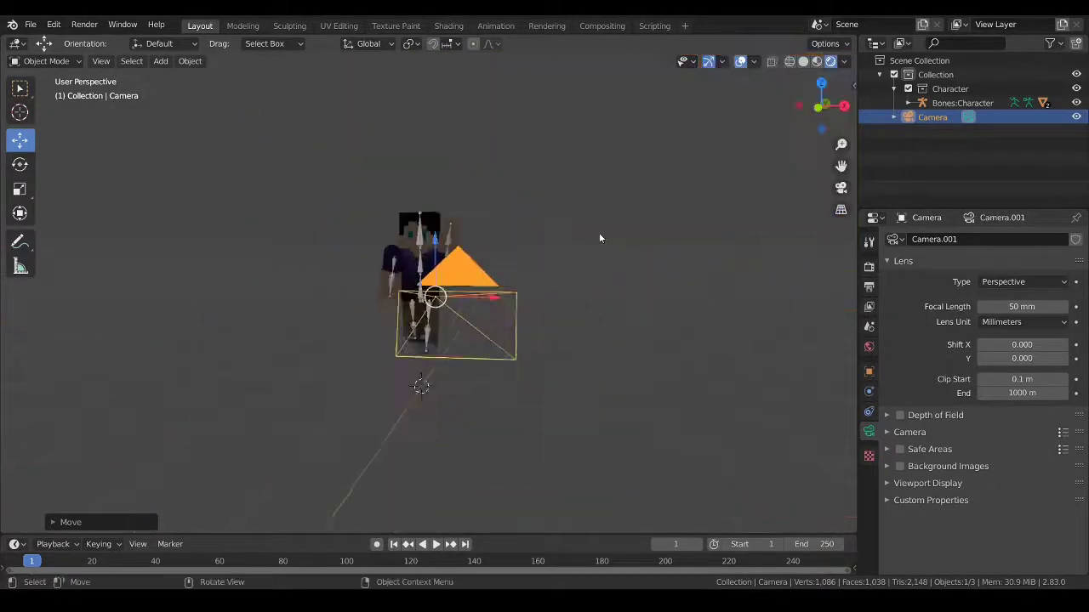
# Move the camera to the left of the character and preview its framing
pyautogui.press('g')
pyautogui.click(460, 235)
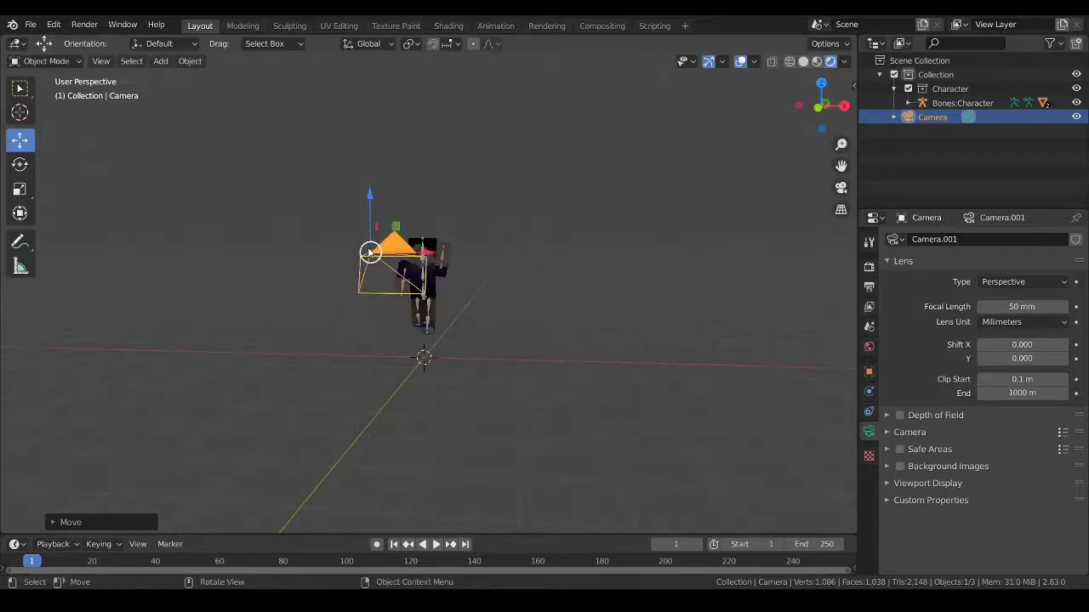
pyautogui.moveTo(459, 234); pyautogui.dragTo(133, 292, button='middle')
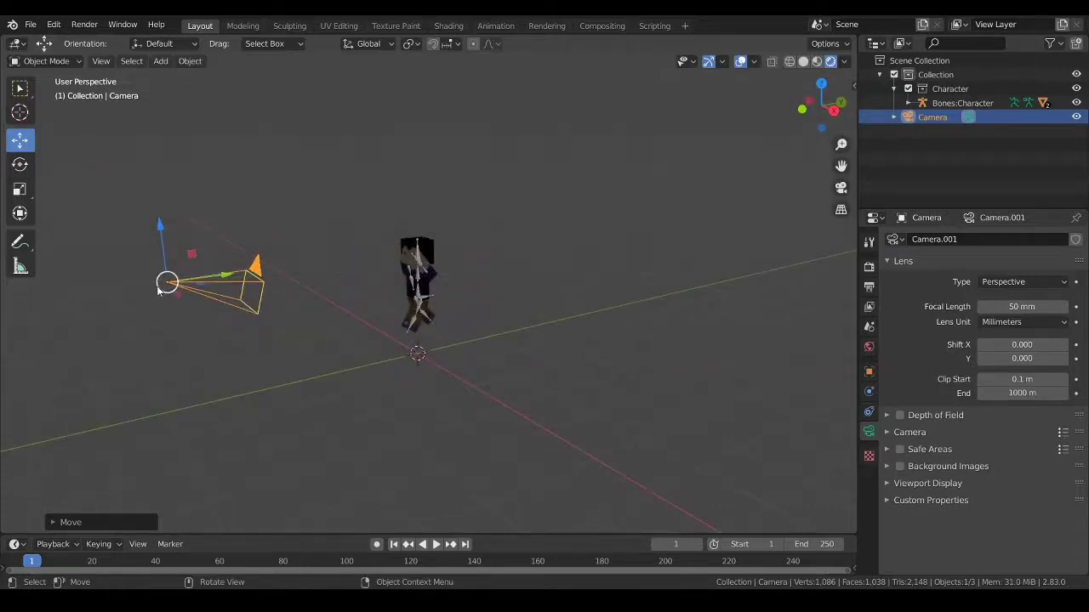
pyautogui.press('g')
pyautogui.click(1, 262)
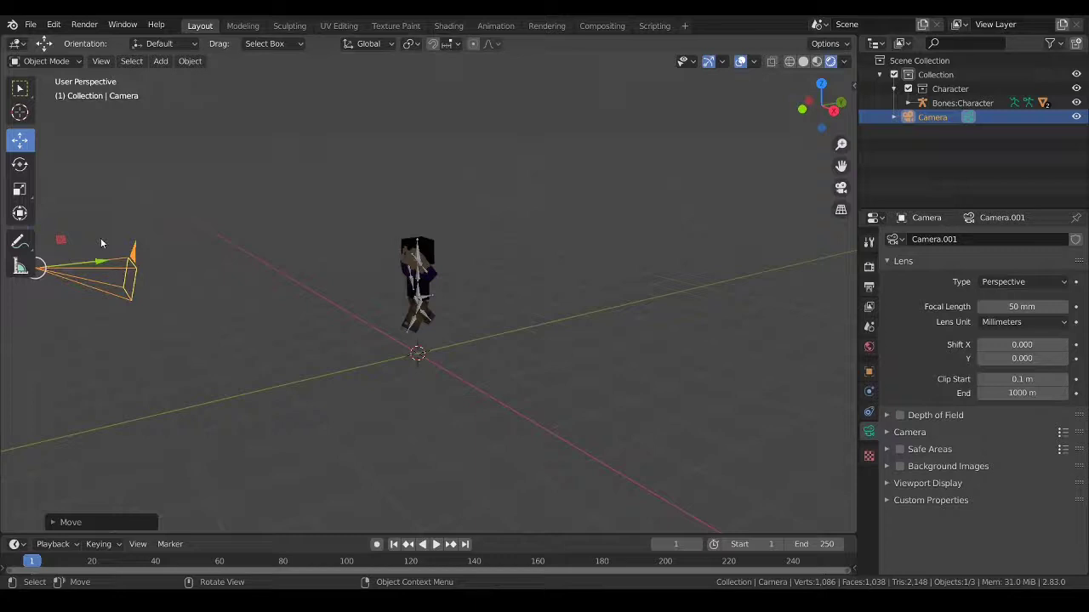
pyautogui.press('KP_0')
pyautogui.press('KP_0')
# Place the camera in front of and slightly above the character, viewing through it
pyautogui.moveTo(177, 239); pyautogui.dragTo(312, 296, button='middle')
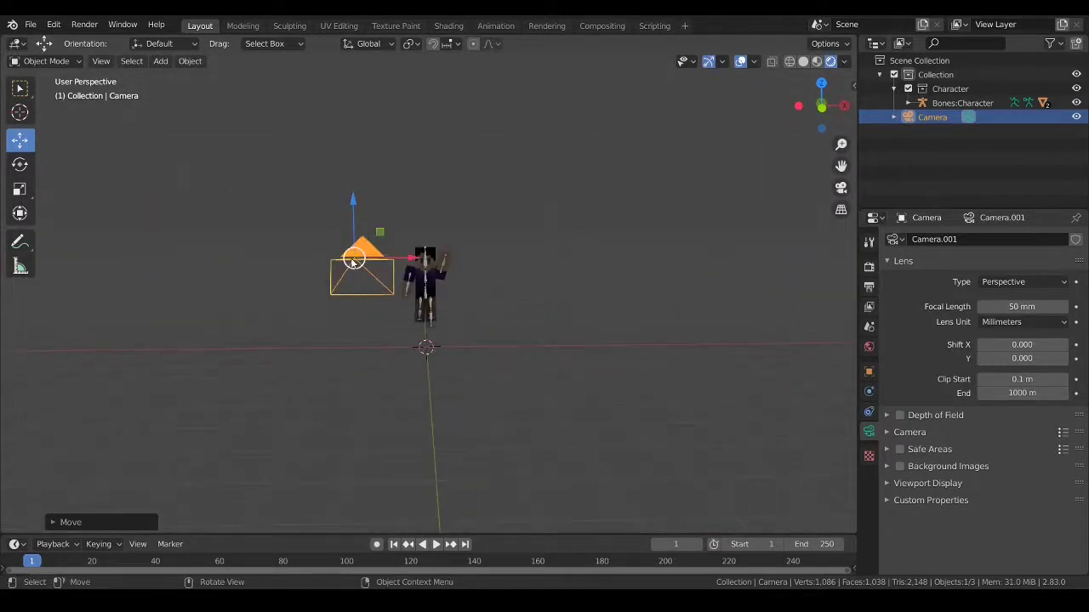
pyautogui.moveTo(354, 258); pyautogui.dragTo(430, 243)
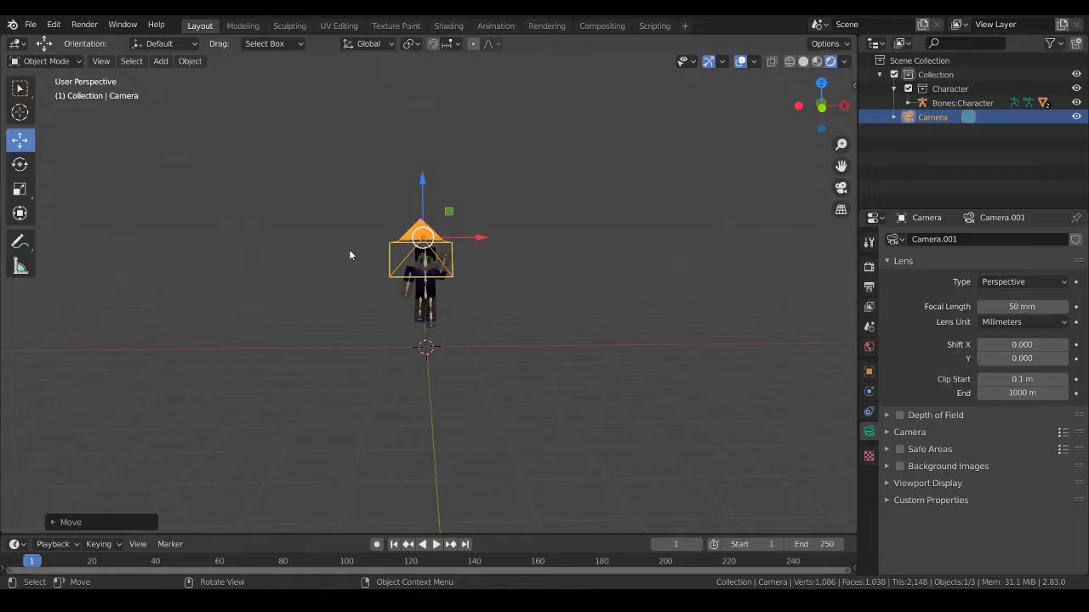
pyautogui.press('KP_0')
pyautogui.press('KP_0')
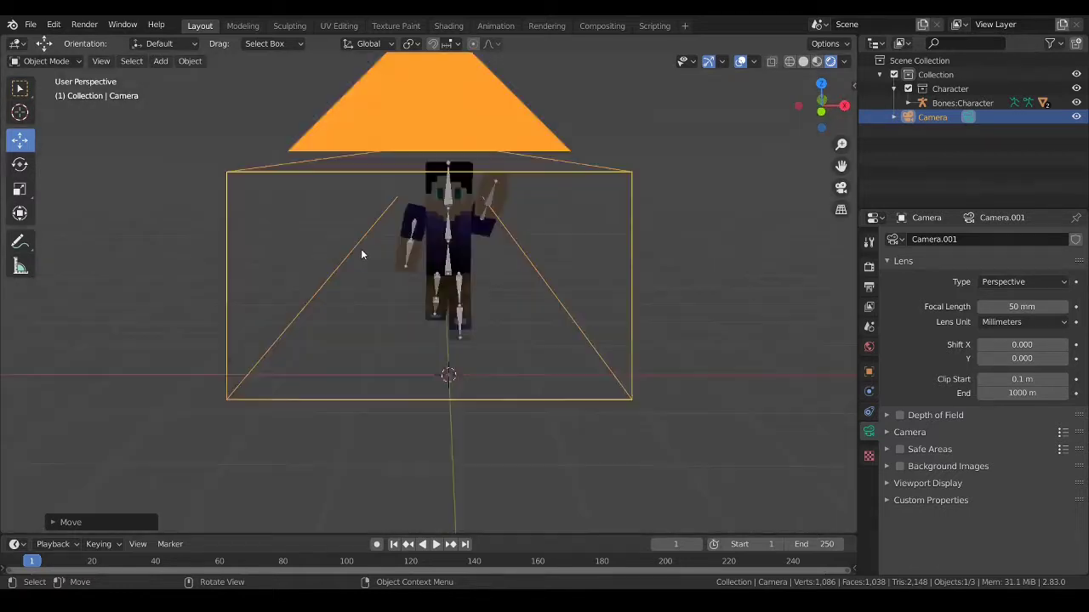
pyautogui.press('g')
pyautogui.click(432, 207)
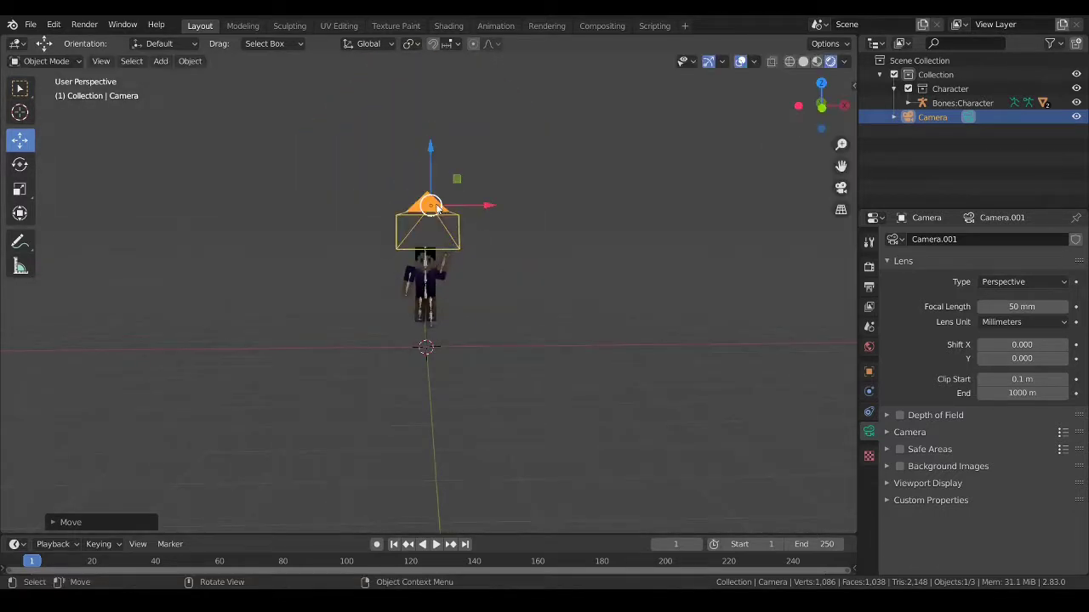
pyautogui.press('KP_0')
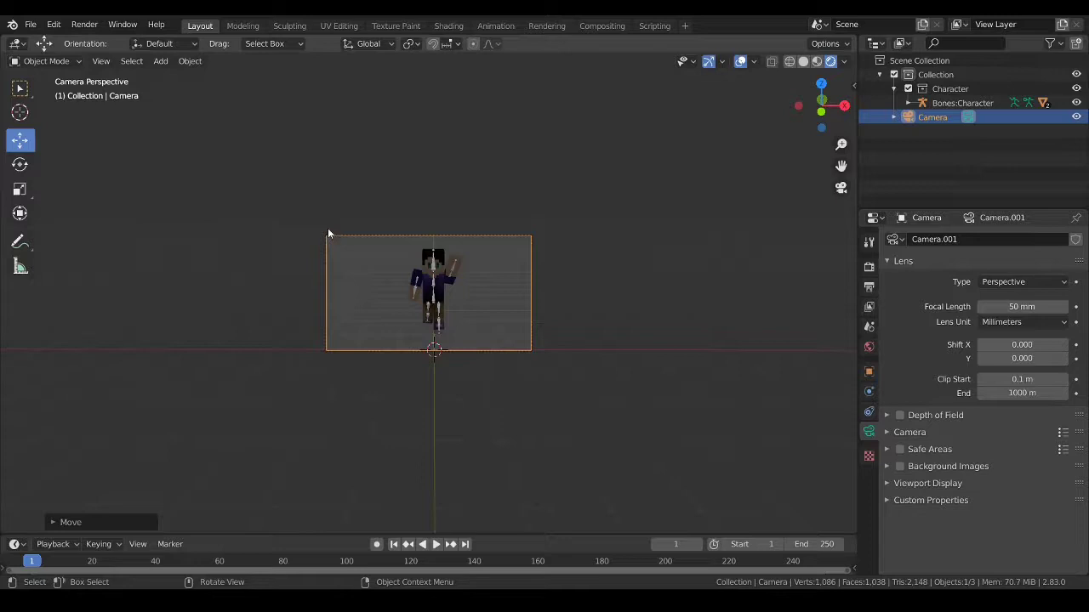
# Leave the camera view, then select the camera and delete it
pyautogui.click(307, 210)
pyautogui.press('KP_0')
pyautogui.moveTo(303, 206); pyautogui.dragTo(460, 208, button='middle')
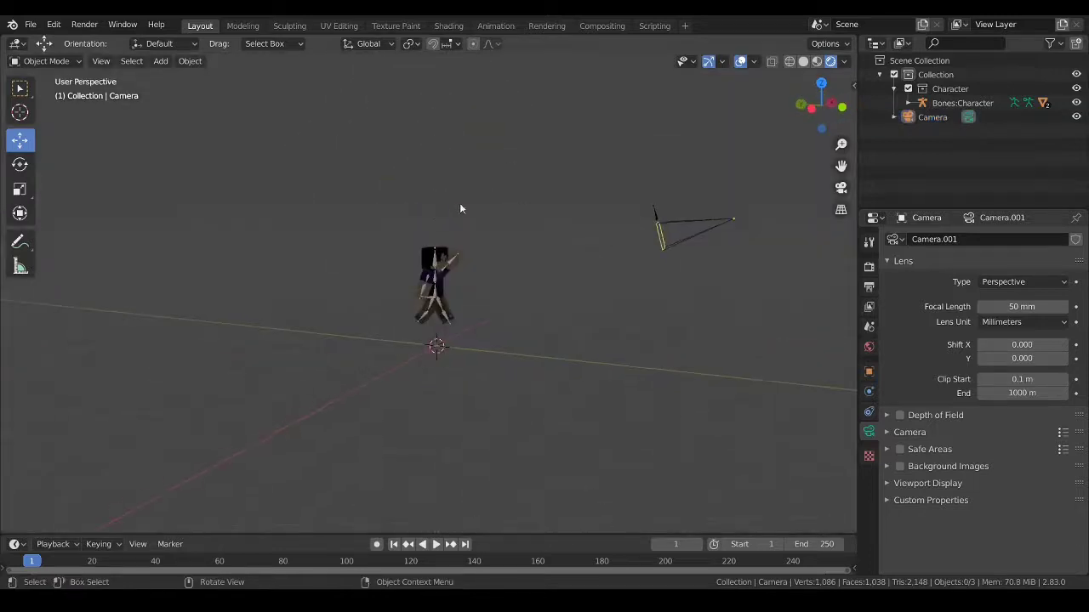
pyautogui.click(719, 227)
pyautogui.press('Delete')
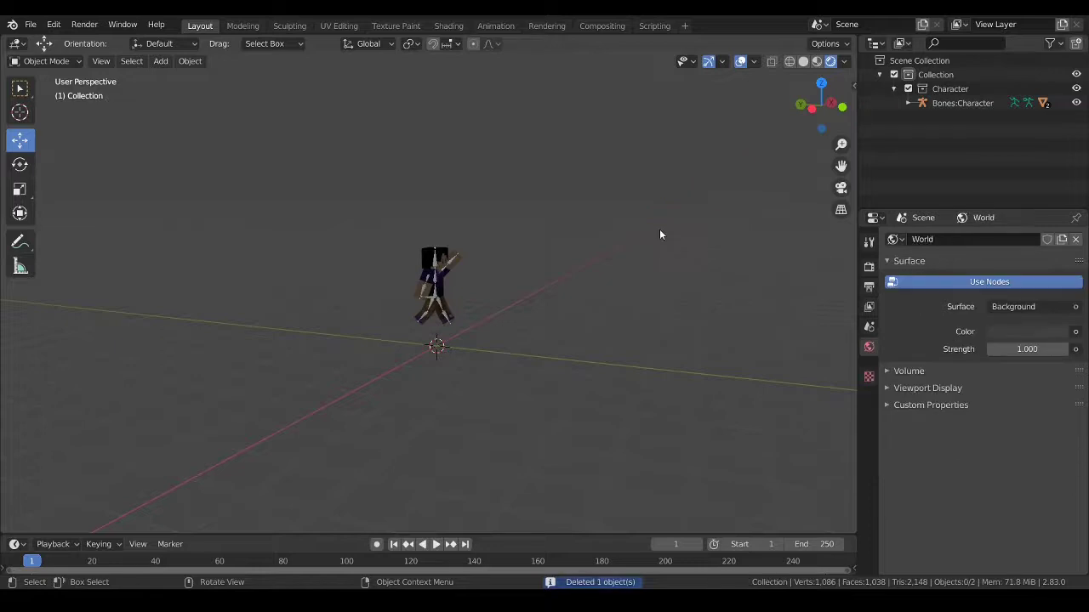
# Orbit and zoom to view the character from the front and side
pyautogui.moveTo(660, 235); pyautogui.dragTo(462, 258, button='middle')
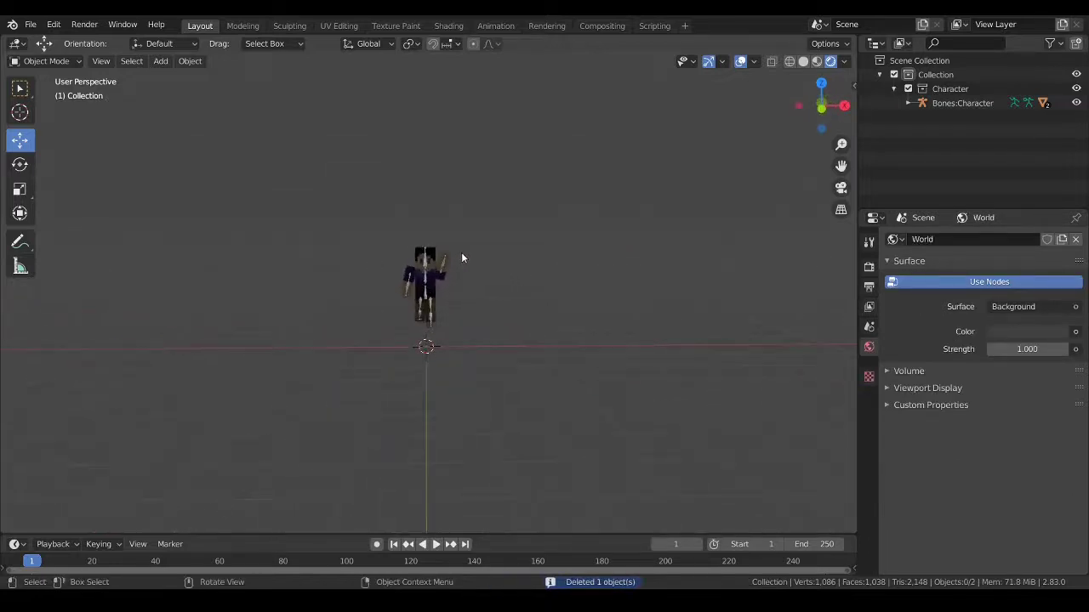
pyautogui.scroll(10, 461, 252)
pyautogui.scroll(-8, 511, 249)
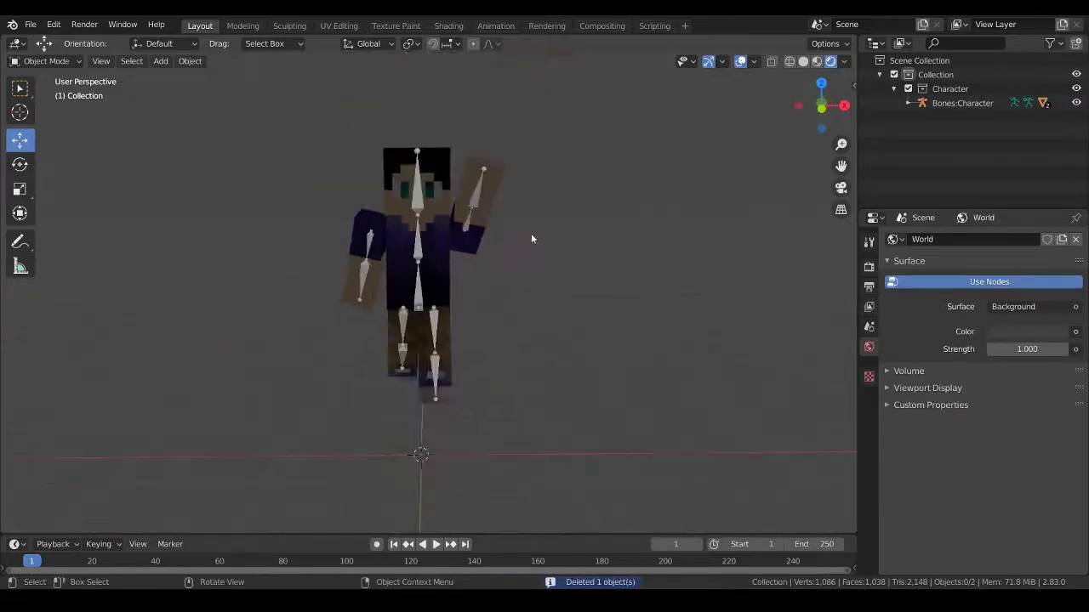
pyautogui.moveTo(534, 217)
pyautogui.mouseDown(button='middle')
pyautogui.moveTo(532, 235)
pyautogui.moveTo(534, 223)
pyautogui.mouseUp(button='middle')
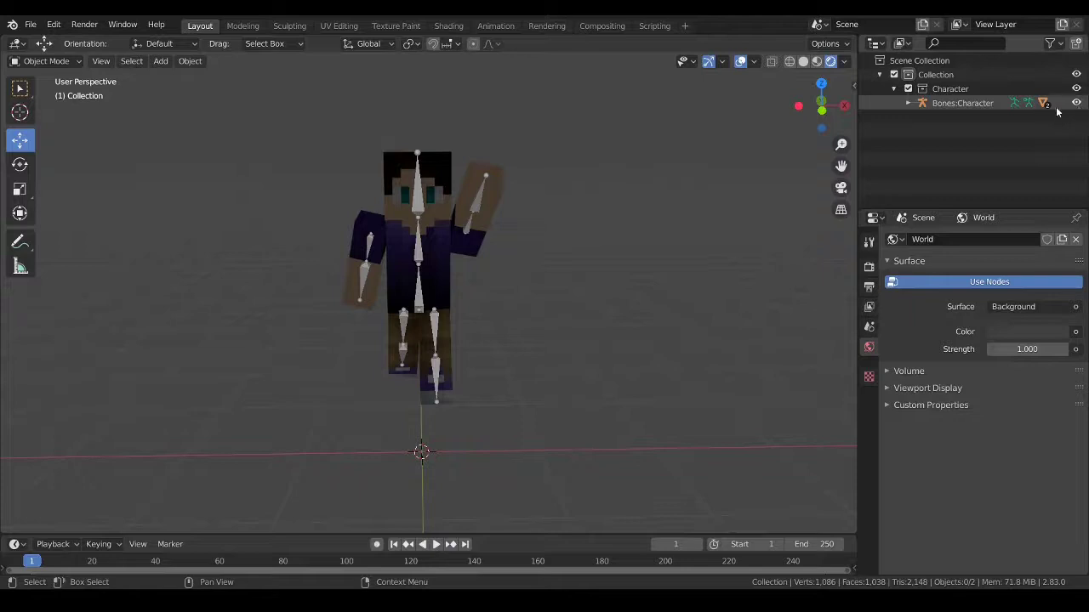
pyautogui.moveTo(652, 186)
pyautogui.mouseDown(button='middle')
pyautogui.moveTo(790, 180)
pyautogui.moveTo(541, 182)
pyautogui.moveTo(500, 263)
pyautogui.moveTo(500, 289)
pyautogui.moveTo(705, 295)
pyautogui.moveTo(659, 254)
pyautogui.moveTo(645, 206)
pyautogui.moveTo(651, 176)
pyautogui.moveTo(661, 177)
pyautogui.mouseUp(button='middle')
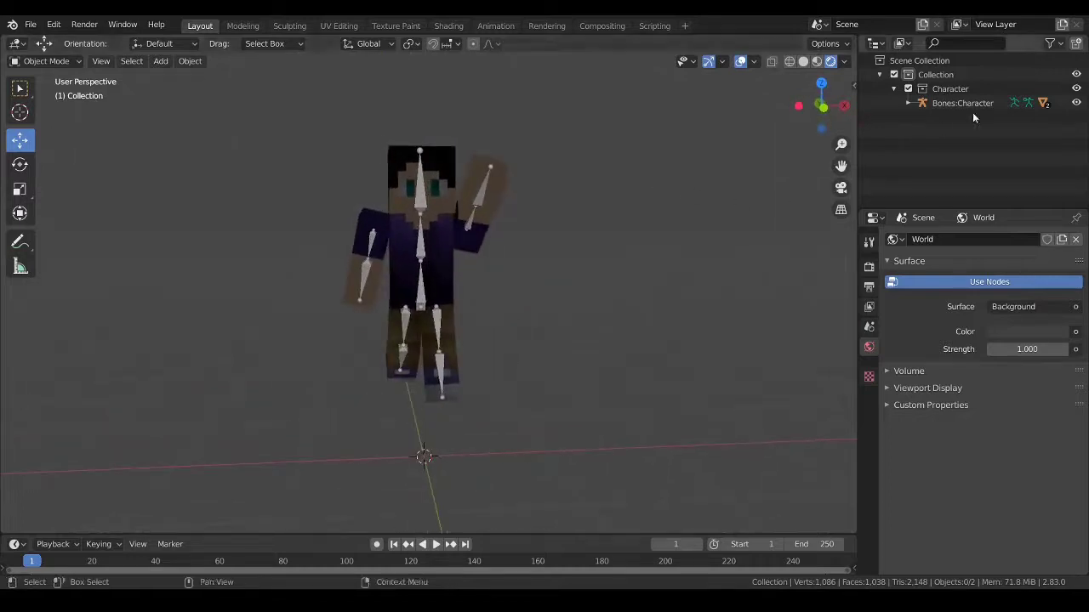
# Toggle the armature's visibility in the Outliner, leaving the bones shown
pyautogui.click(1077, 103)
pyautogui.click(1077, 102)
pyautogui.click(1077, 103)
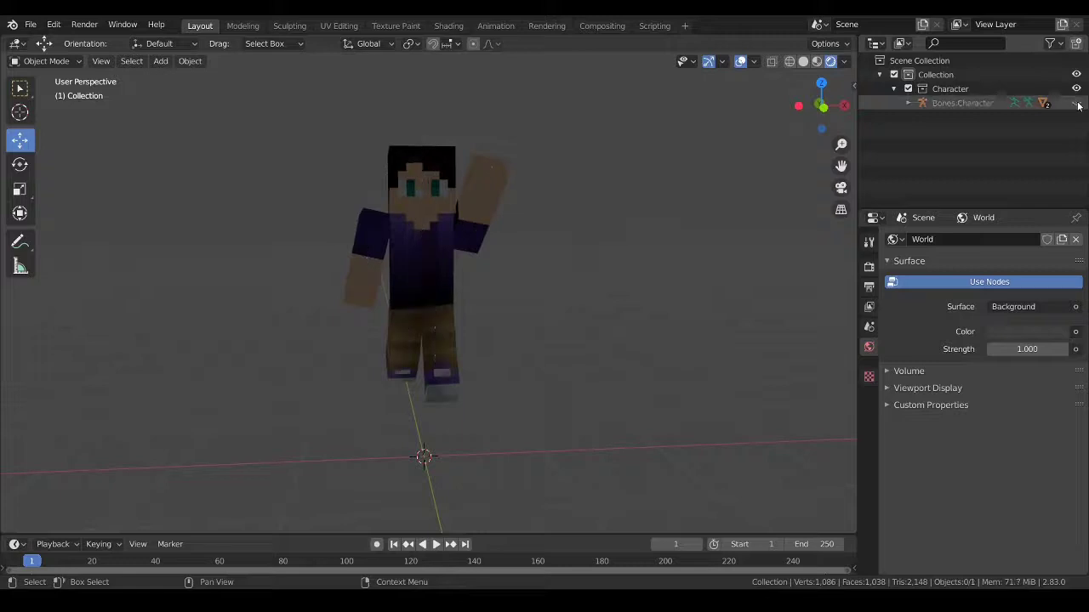
pyautogui.click(1077, 103)
pyautogui.click(1077, 103)
pyautogui.click(1077, 103)
pyautogui.click(1076, 103)
pyautogui.click(1077, 103)
pyautogui.moveTo(476, 204); pyautogui.dragTo(469, 205, button='middle')
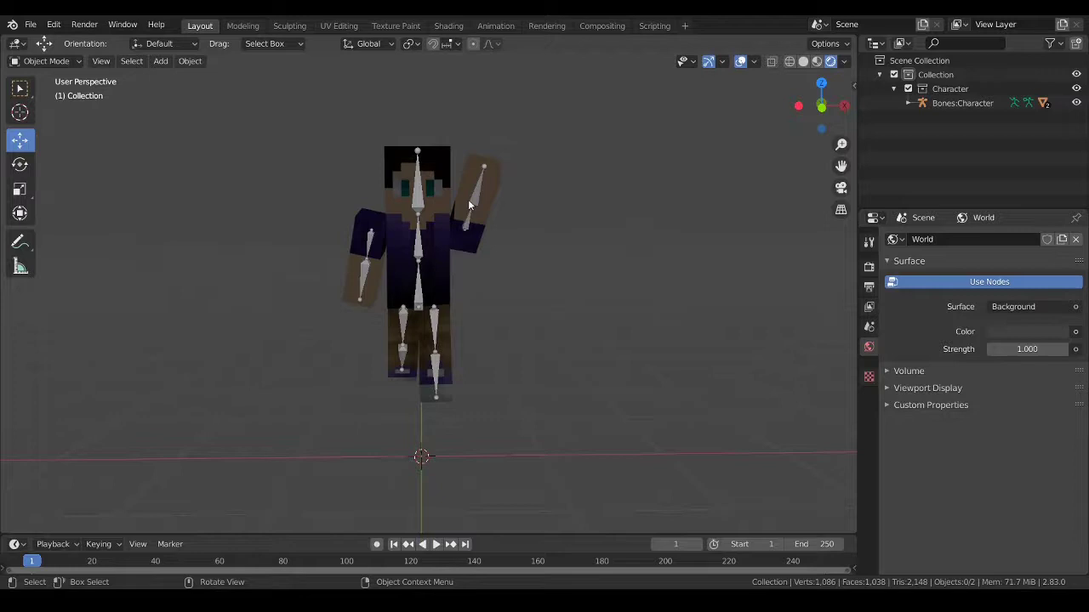
# Add a point light to the scene
pyautogui.hotkey('shift', 'a')
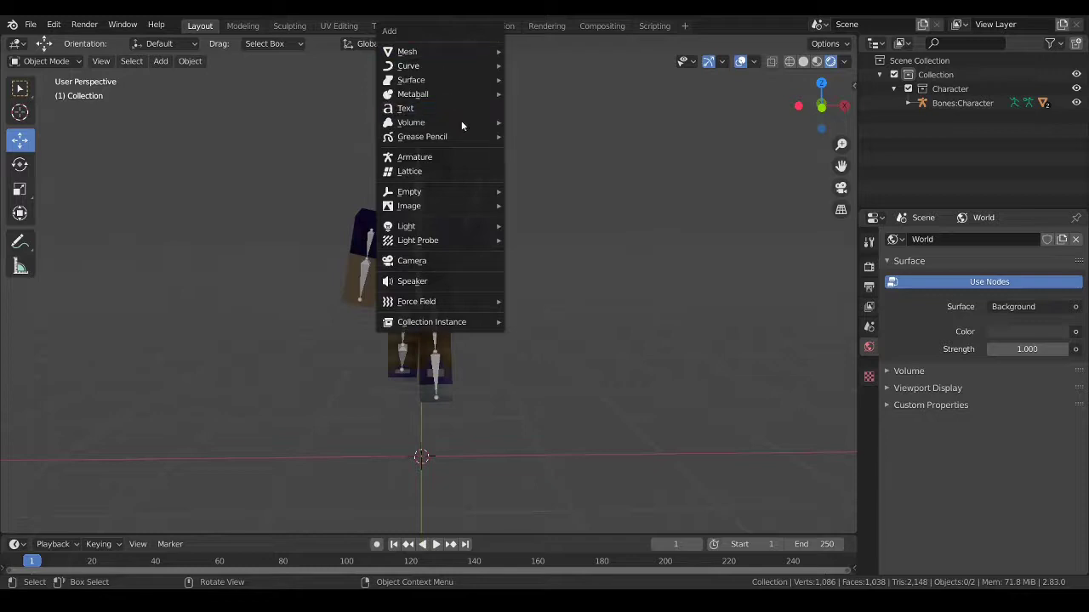
pyautogui.moveTo(433, 231)
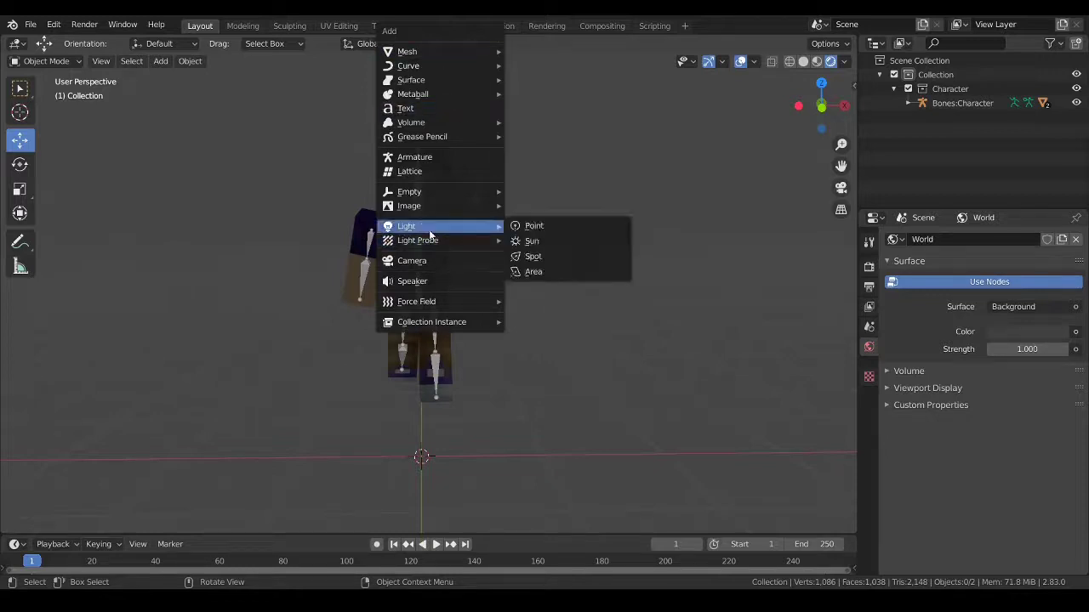
pyautogui.click(572, 227)
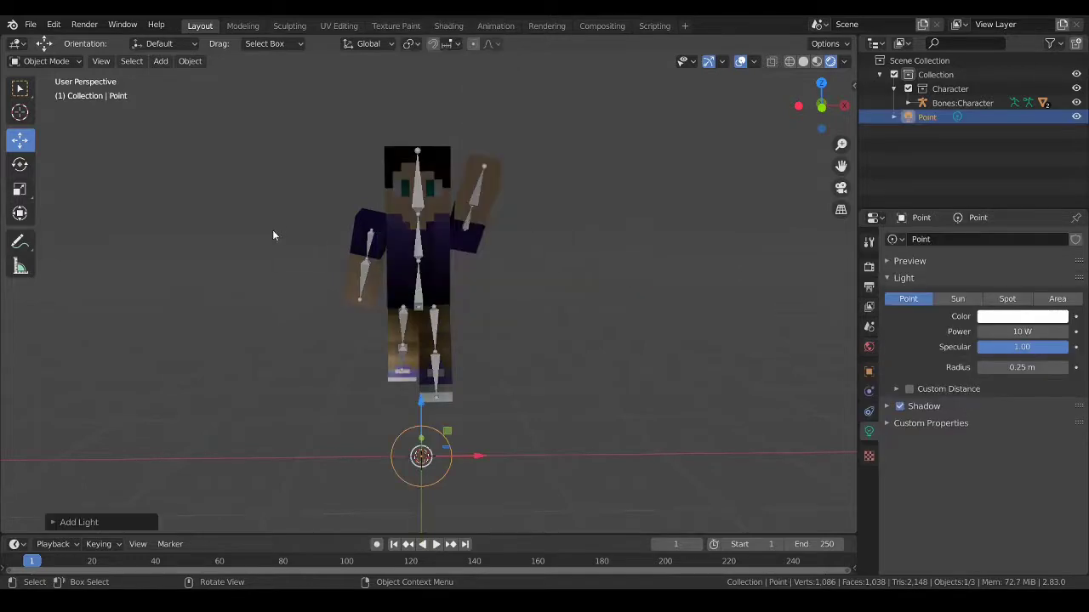
pyautogui.moveTo(272, 236); pyautogui.dragTo(349, 237, button='middle')
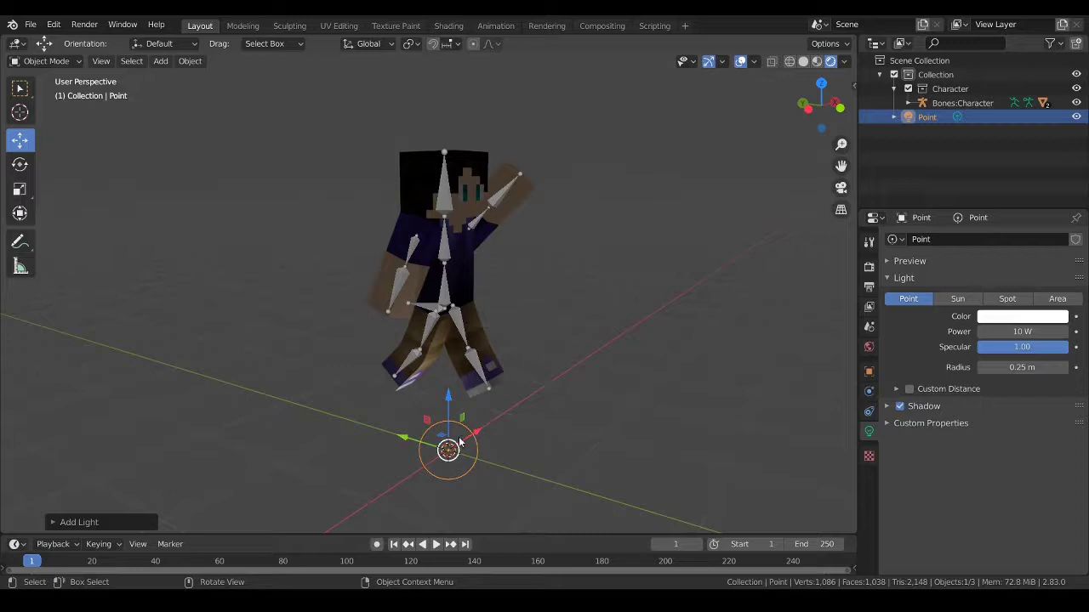
# Try the point light at chest height and near the head, then delete it
pyautogui.moveTo(459, 442); pyautogui.dragTo(657, 176)
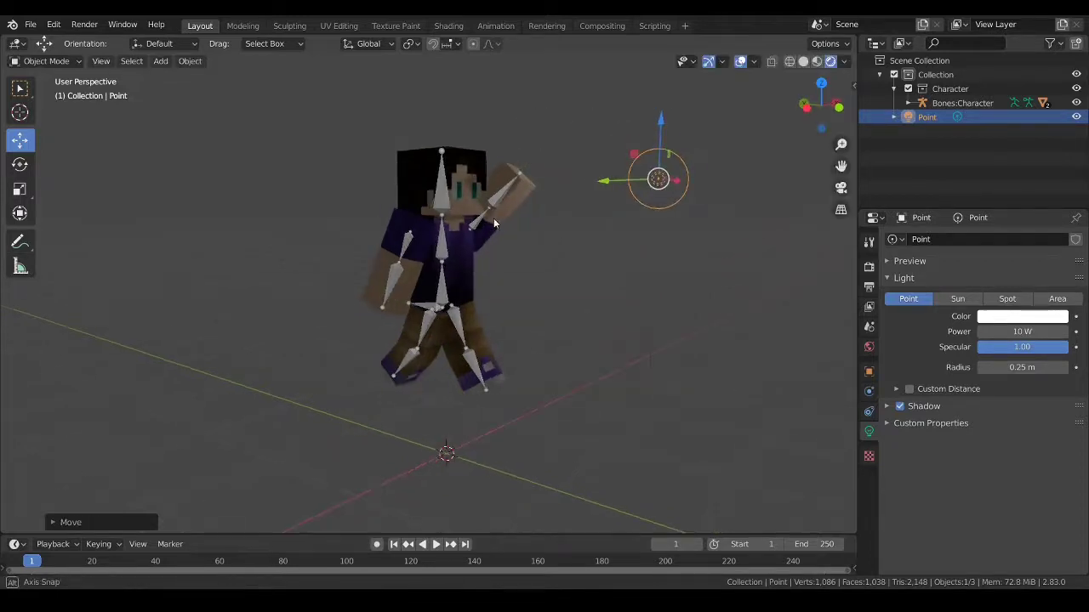
pyautogui.moveTo(493, 223); pyautogui.dragTo(622, 135, button='middle')
pyautogui.moveTo(622, 135); pyautogui.dragTo(395, 109)
pyautogui.moveTo(306, 158); pyautogui.dragTo(379, 167, button='middle')
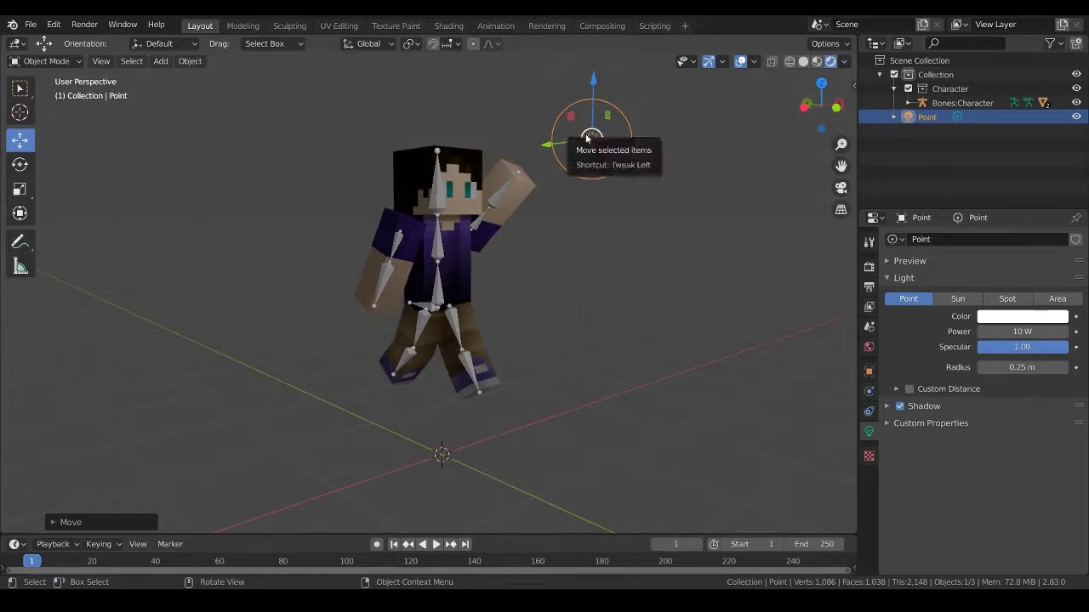
pyautogui.moveTo(486, 144); pyautogui.dragTo(444, 157, button='middle')
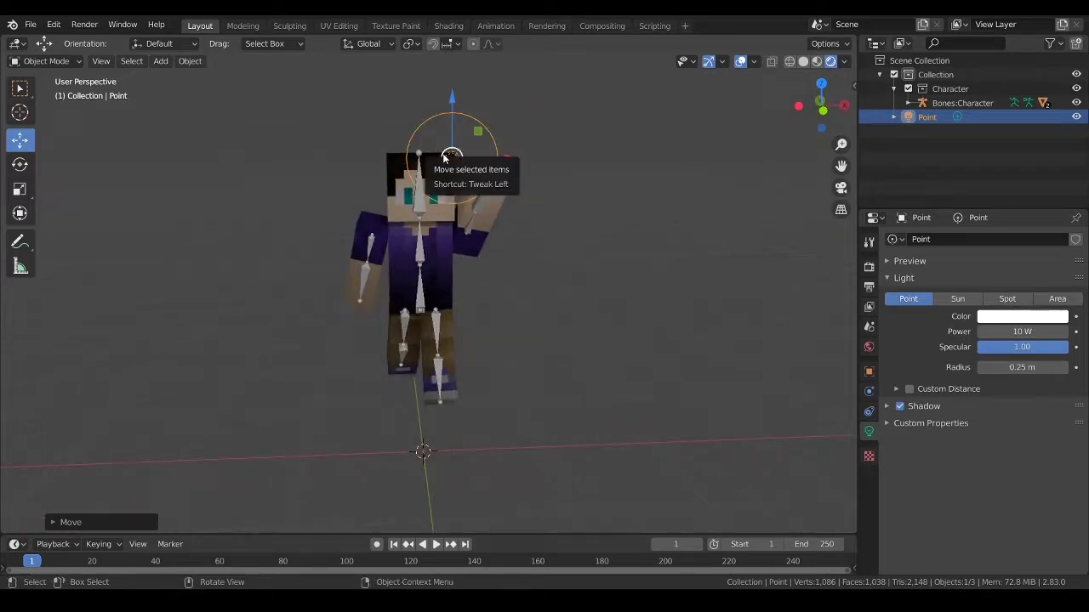
pyautogui.press('Delete')
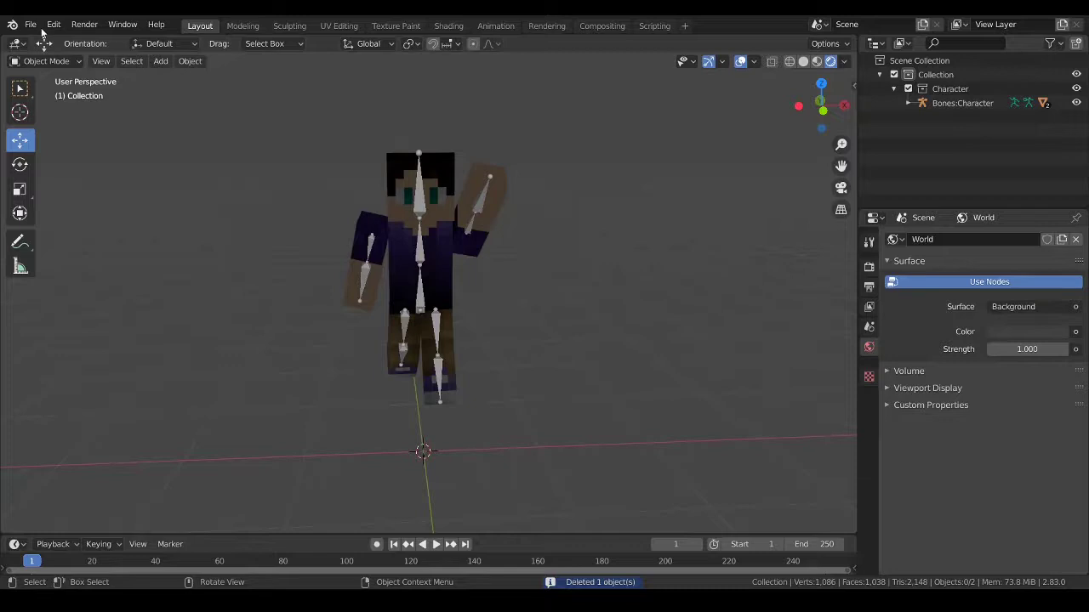
# Add a spot light to the scene
pyautogui.hotkey('shift', 'a')
pyautogui.moveTo(574, 268)
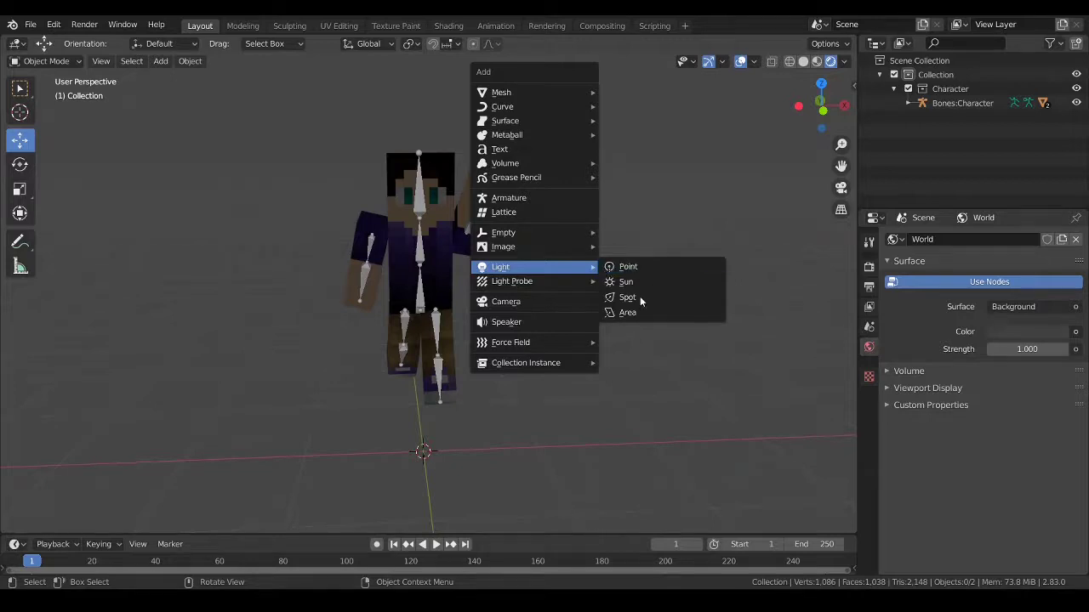
pyautogui.click(640, 296)
pyautogui.moveTo(479, 276); pyautogui.dragTo(564, 323, button='middle')
pyautogui.scroll(-5, 561, 323)
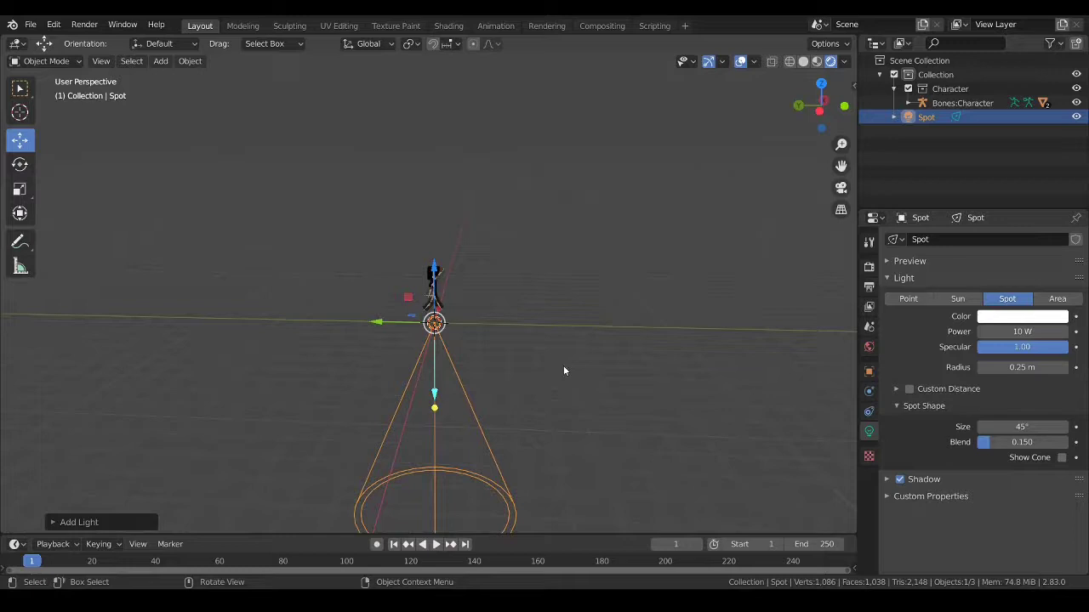
pyautogui.scroll(5, 557, 365)
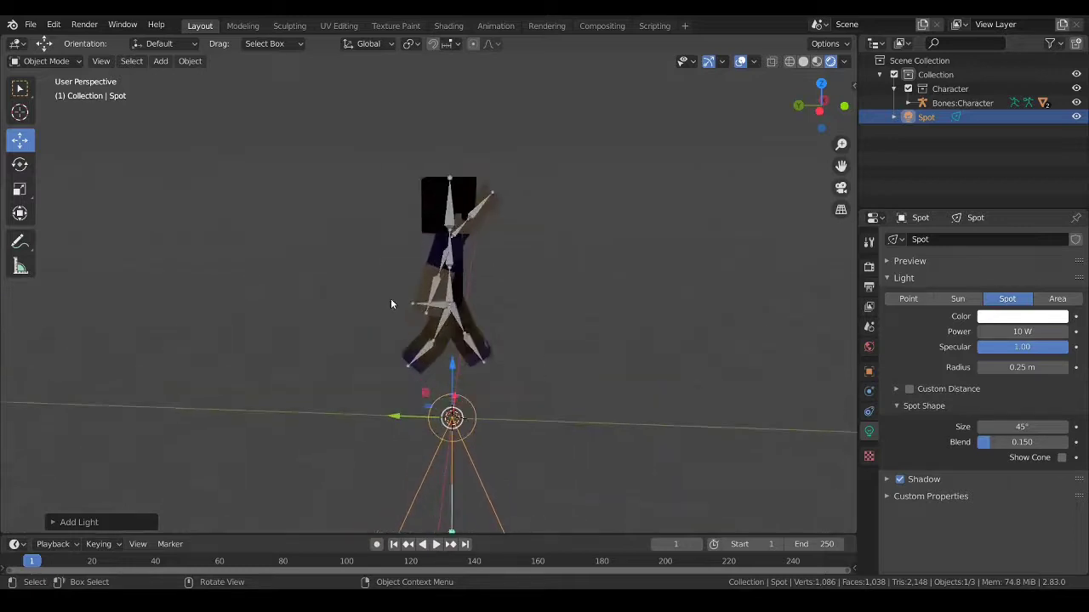
# Lift the spot light upward
pyautogui.press('g')
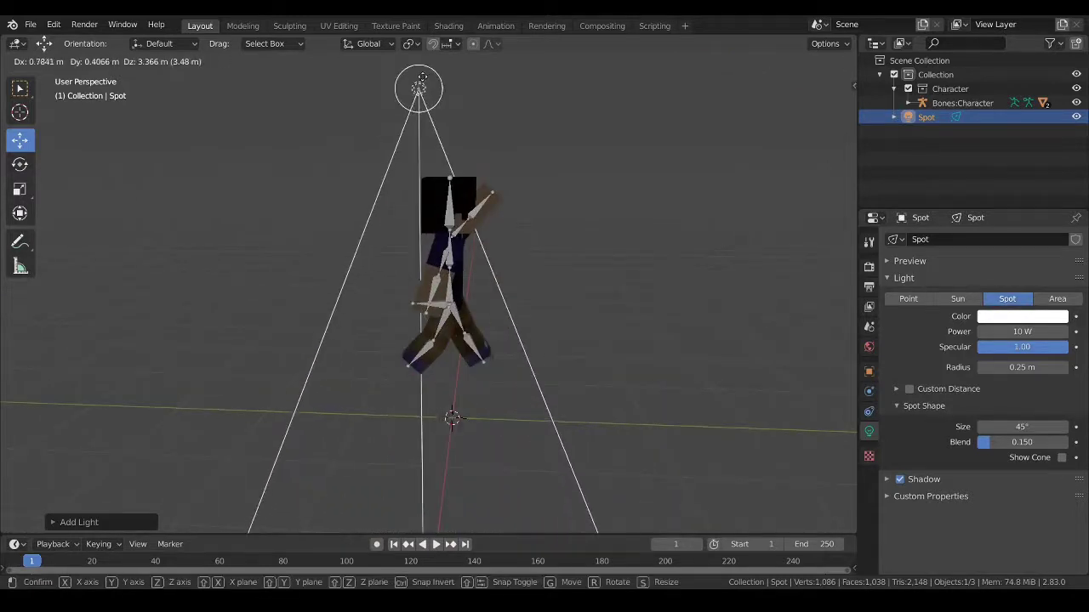
pyautogui.click(443, 493)
pyautogui.moveTo(691, 399); pyautogui.dragTo(495, 377, button='middle')
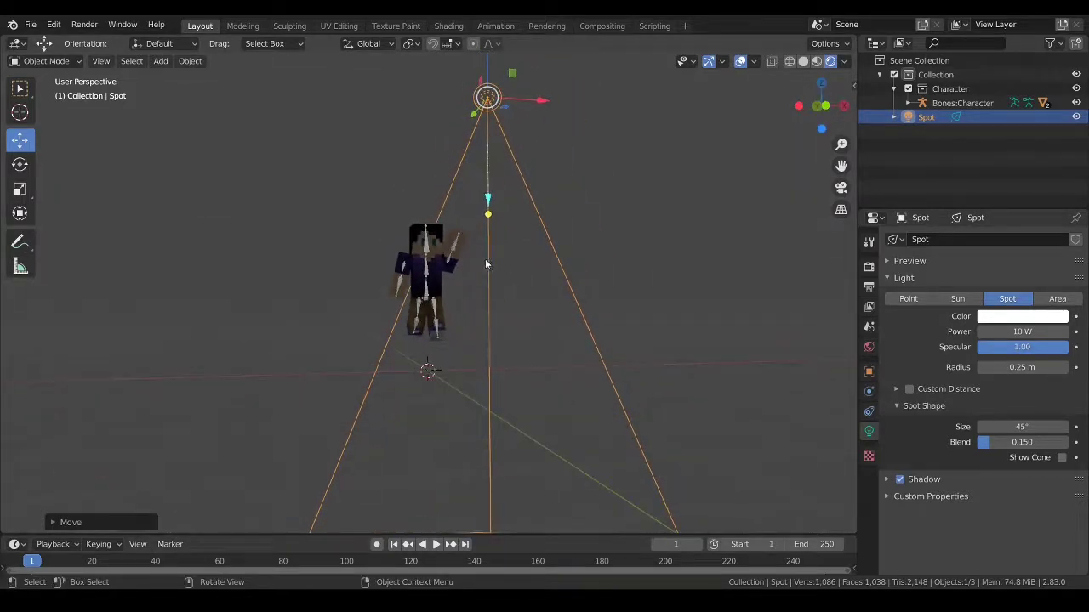
pyautogui.scroll(4, 483, 395)
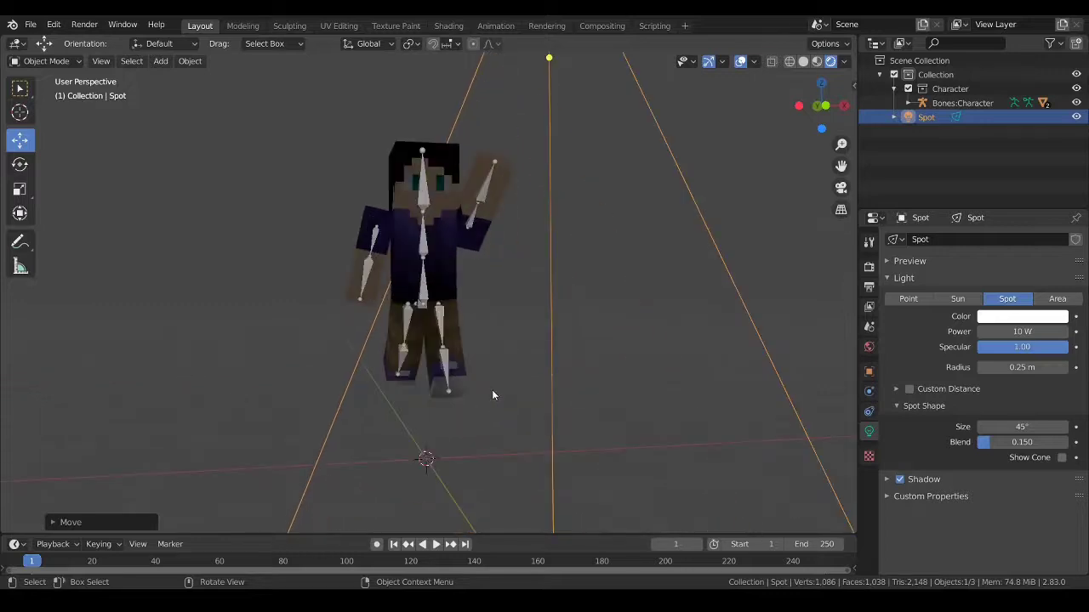
pyautogui.keyDown('shift'); pyautogui.moveTo(491, 389); pyautogui.dragTo(610, 450, button='middle'); pyautogui.keyUp('shift')
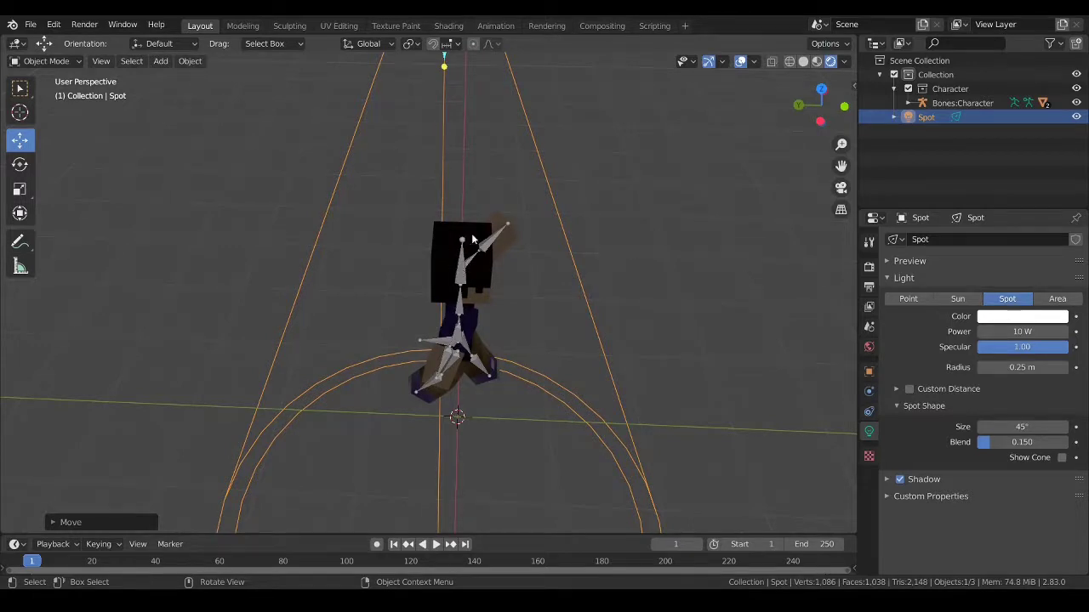
# Shift the spot light left and position it directly above the character
pyautogui.moveTo(472, 240); pyautogui.dragTo(496, 190, button='middle')
pyautogui.moveTo(506, 137); pyautogui.dragTo(429, 135)
pyautogui.moveTo(565, 160); pyautogui.dragTo(449, 161, button='middle')
pyautogui.moveTo(434, 138); pyautogui.dragTo(413, 137)
pyautogui.moveTo(413, 139); pyautogui.dragTo(438, 260, button='middle')
pyautogui.moveTo(438, 259); pyautogui.dragTo(440, 261)
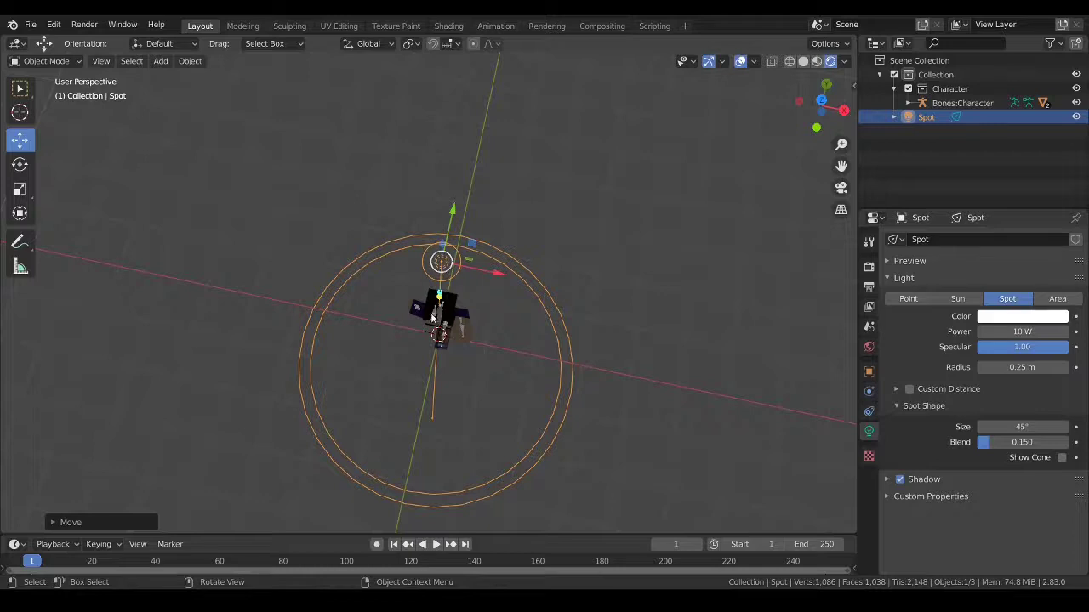
pyautogui.scroll(-2, 634, 383)
pyautogui.scroll(5, 511, 344)
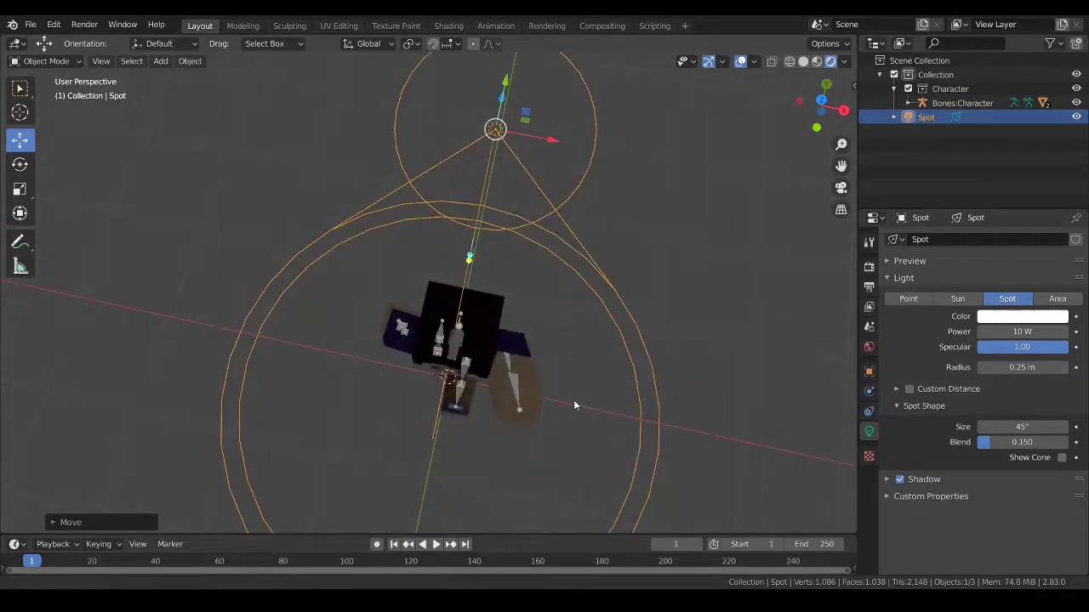
# Inspect the spot light from another angle, deselecting and reselecting it
pyautogui.moveTo(573, 403); pyautogui.dragTo(592, 201, button='middle')
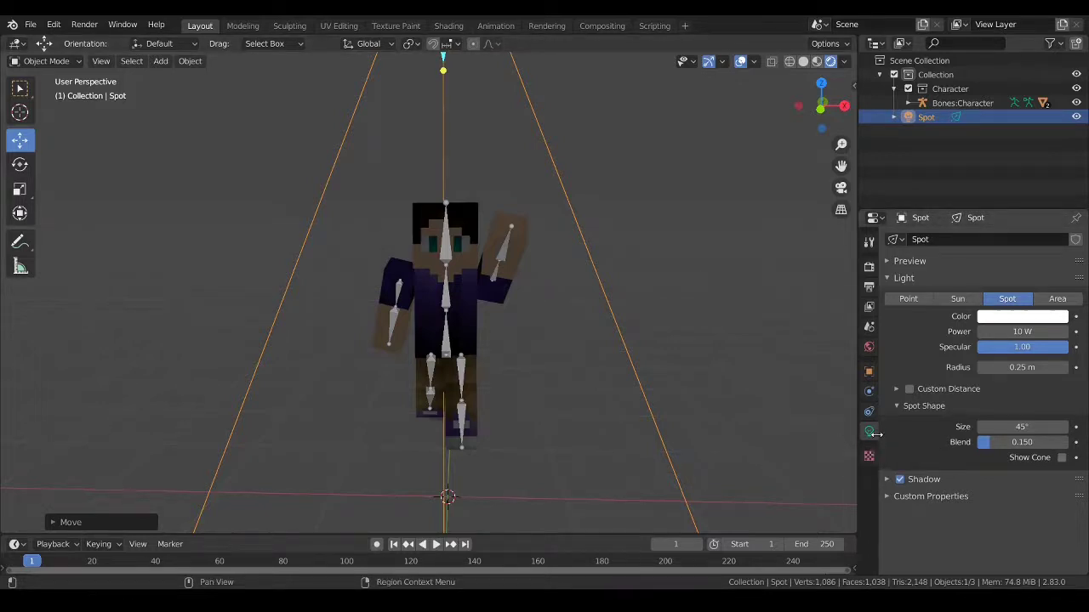
pyautogui.scroll(-2, 674, 367)
pyautogui.click(676, 306)
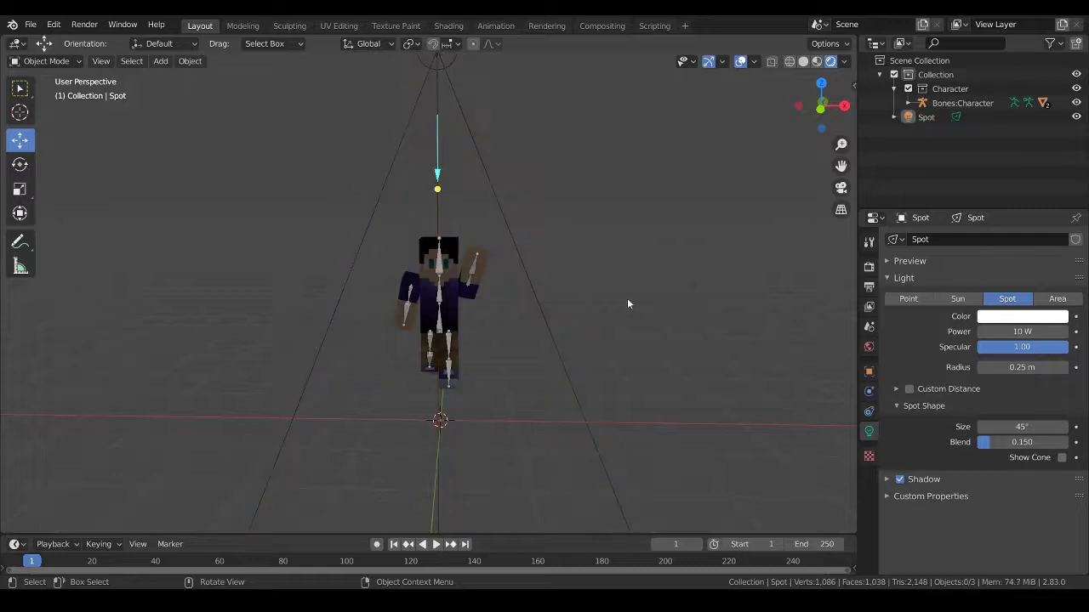
pyautogui.scroll(-2, 564, 266)
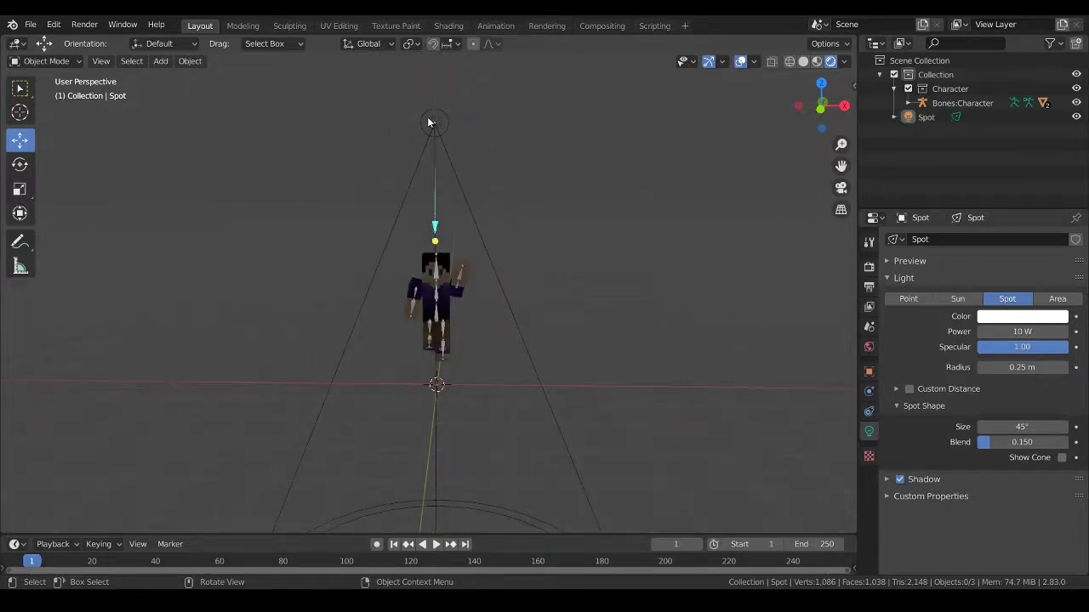
pyautogui.click(434, 125)
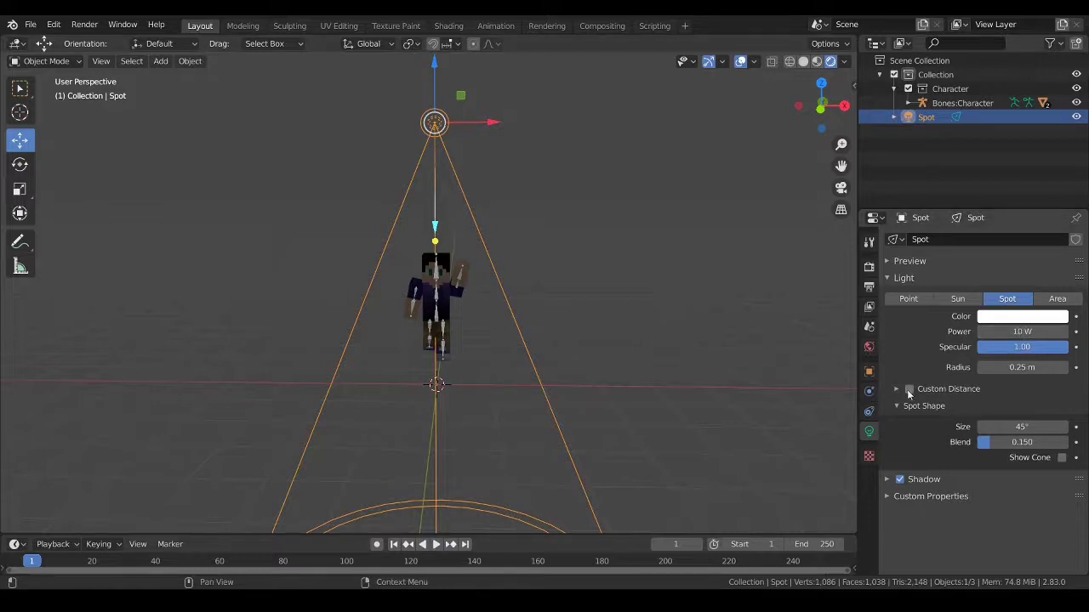
pyautogui.scroll(4, 580, 440)
pyautogui.scroll(-1, 583, 436)
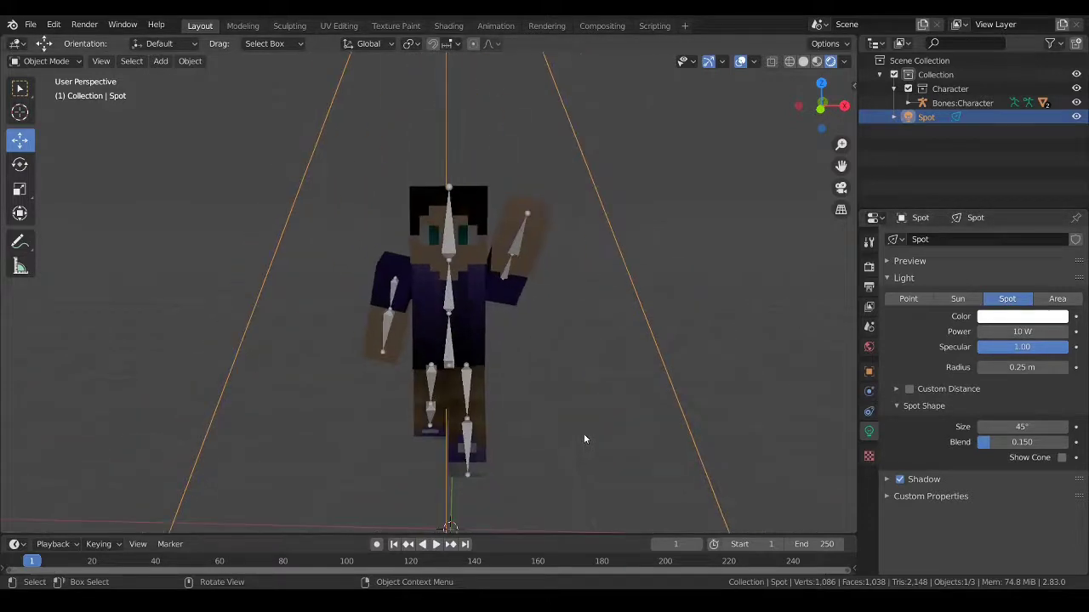
# Set the spot light's power to 150 W, then raise it to 2000 W
pyautogui.click(1025, 333)
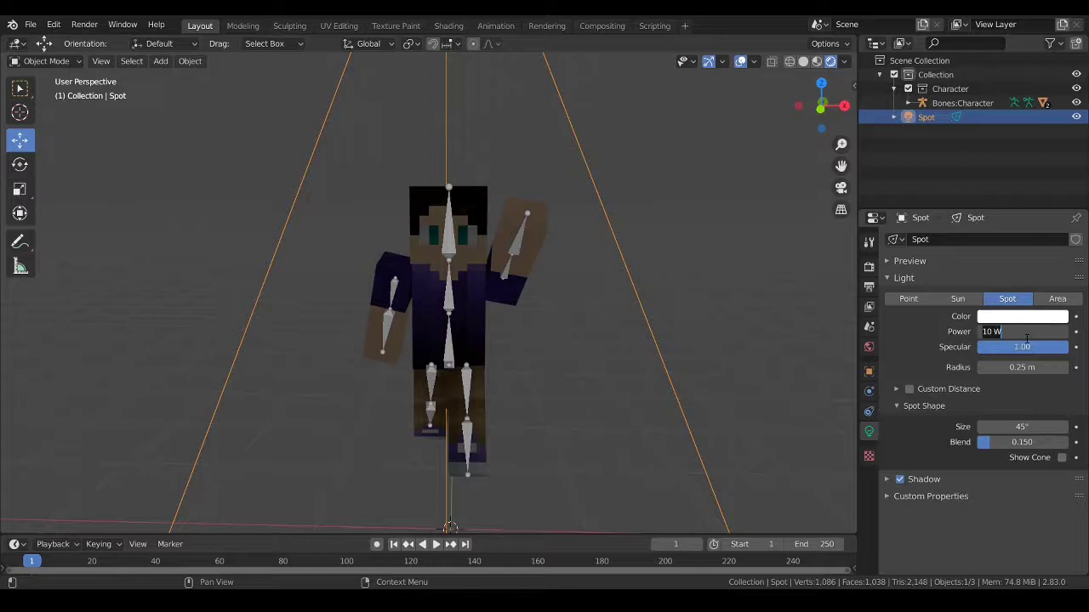
pyautogui.press('Return')
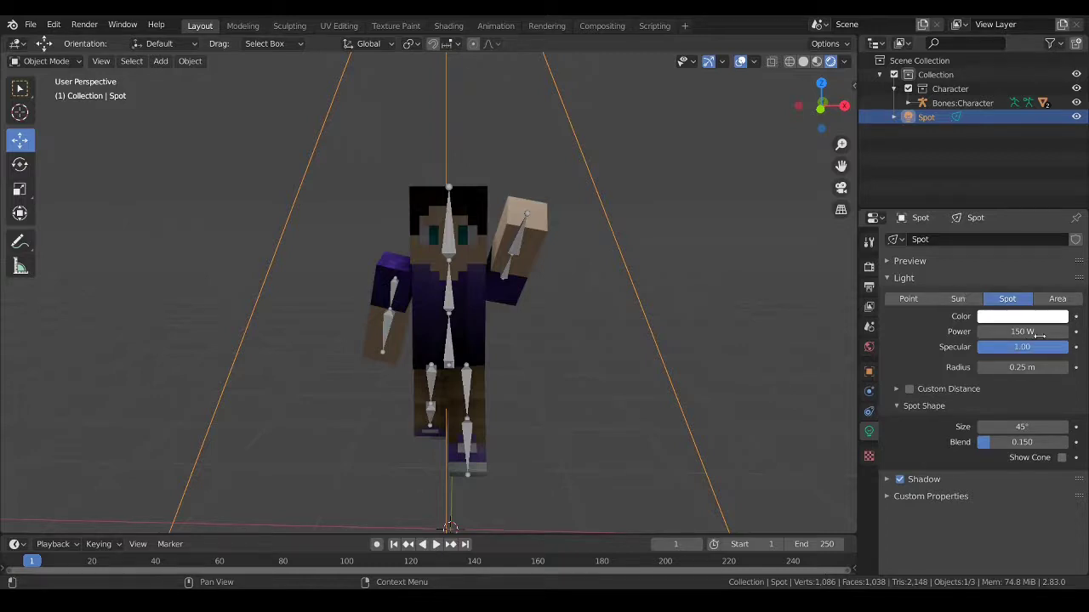
pyautogui.click(1039, 336)
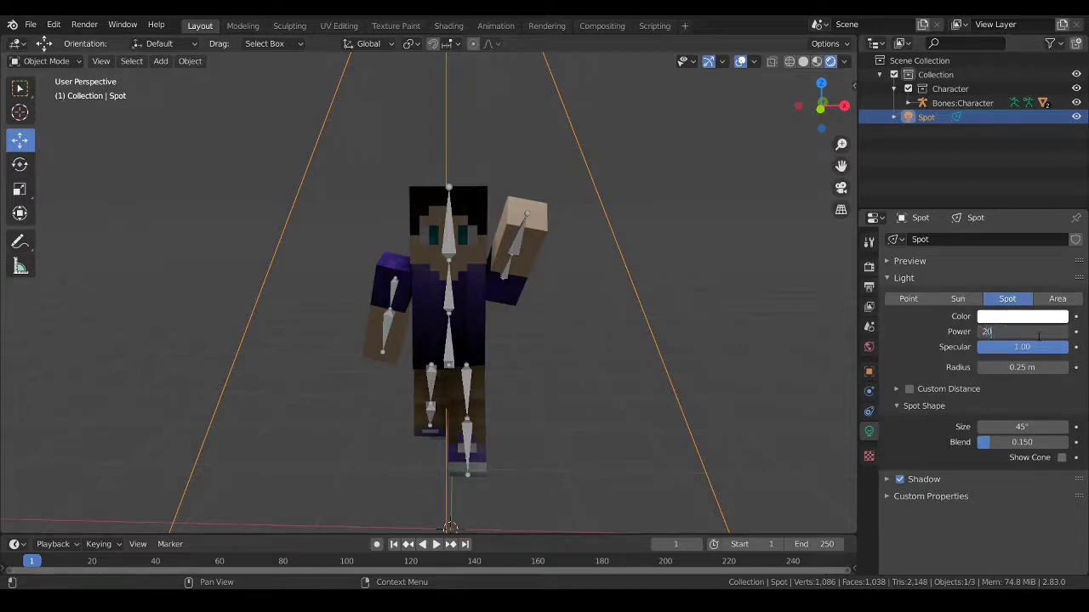
pyautogui.press('Return')
pyautogui.moveTo(602, 439); pyautogui.dragTo(533, 272, button='middle')
pyautogui.moveTo(569, 303); pyautogui.dragTo(655, 216, button='middle')
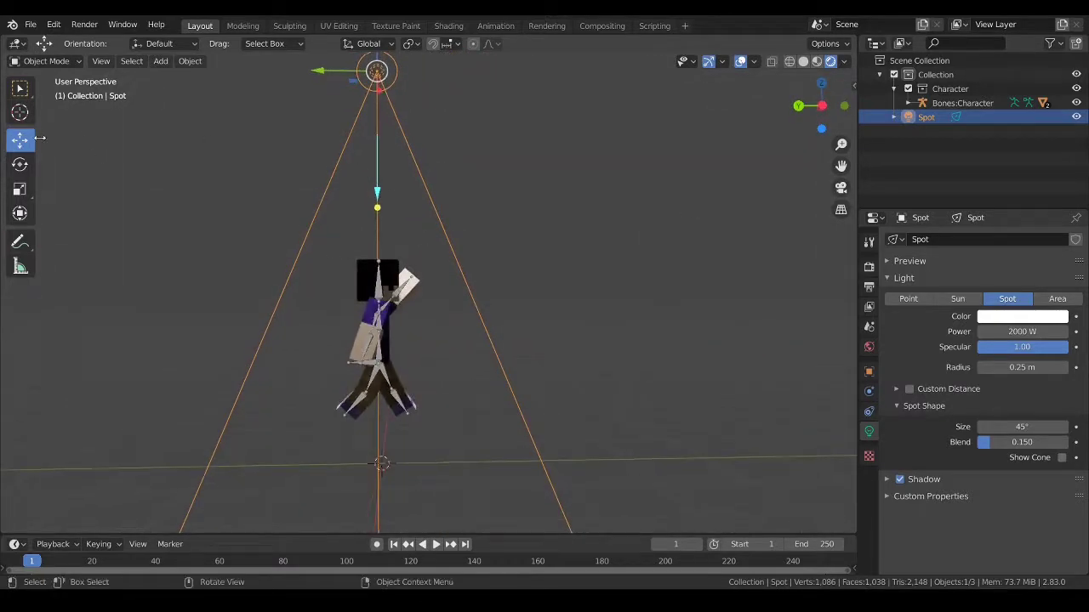
# Shift the spot light right and tilt it about 19.5° with the Rotate tool
pyautogui.moveTo(377, 70); pyautogui.dragTo(522, 65)
pyautogui.click(21, 165)
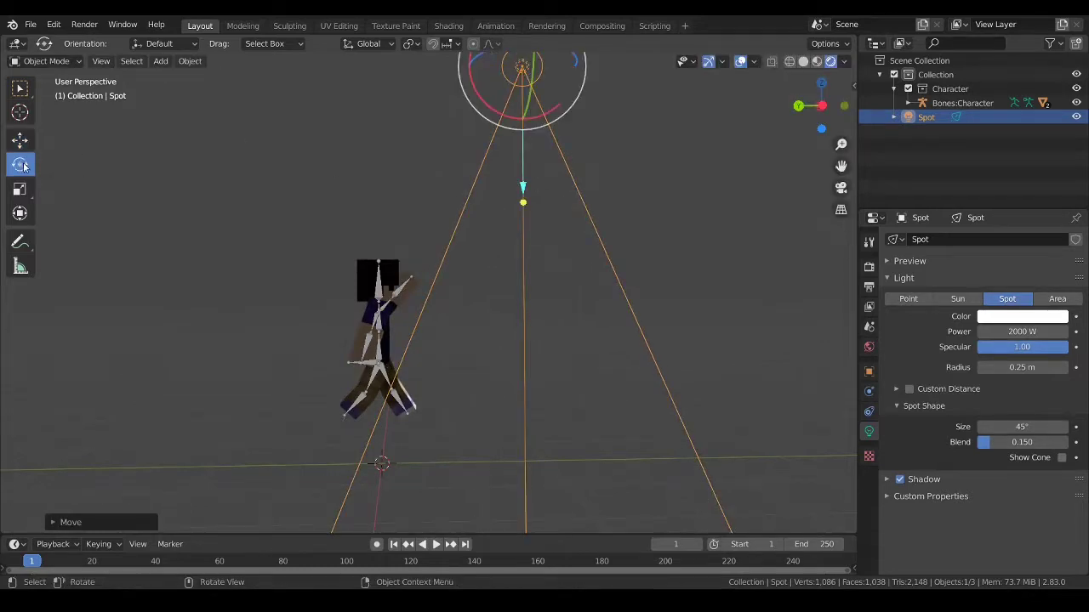
pyautogui.moveTo(610, 143); pyautogui.dragTo(618, 210, button='middle')
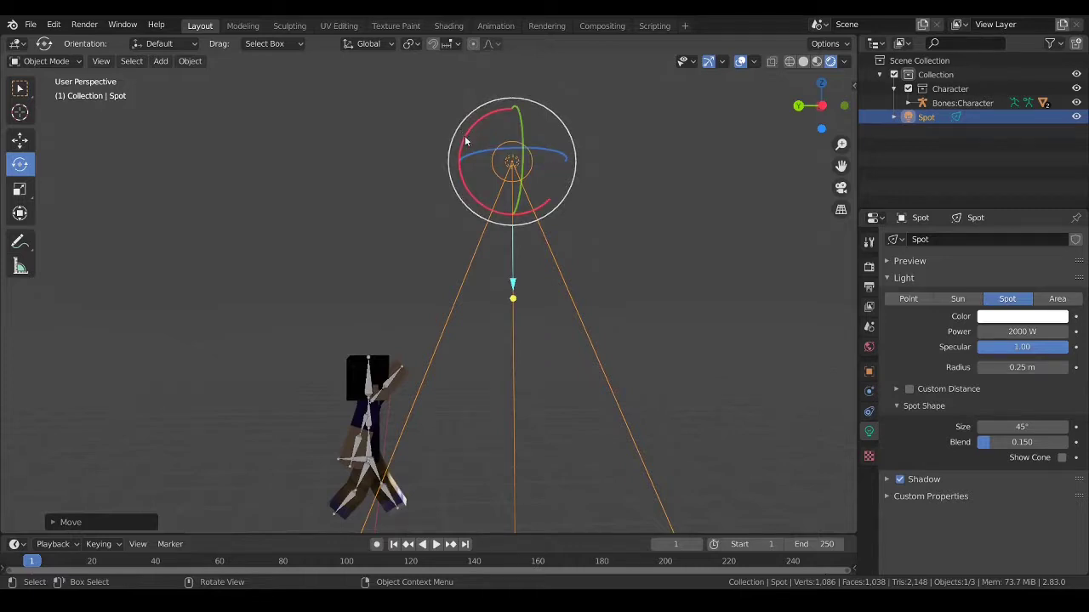
pyautogui.moveTo(466, 143); pyautogui.dragTo(482, 114)
pyautogui.moveTo(629, 236); pyautogui.dragTo(511, 241, button='middle')
pyautogui.scroll(3, 511, 243)
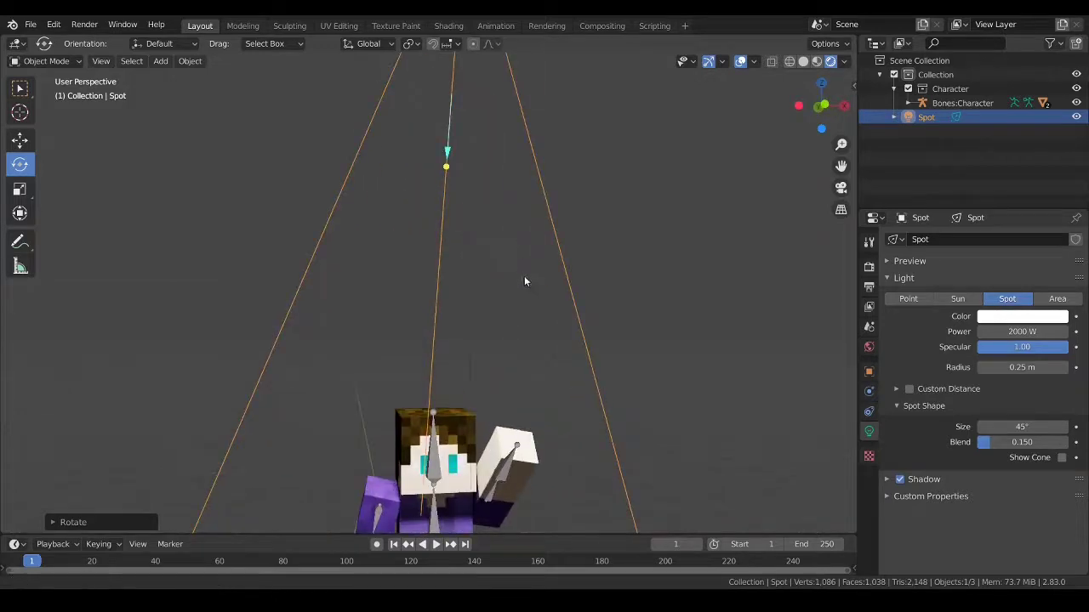
pyautogui.scroll(-4, 510, 263)
pyautogui.keyDown('shift'); pyautogui.moveTo(509, 281); pyautogui.dragTo(469, 135, button='middle'); pyautogui.keyUp('shift')
pyautogui.scroll(3, 487, 292)
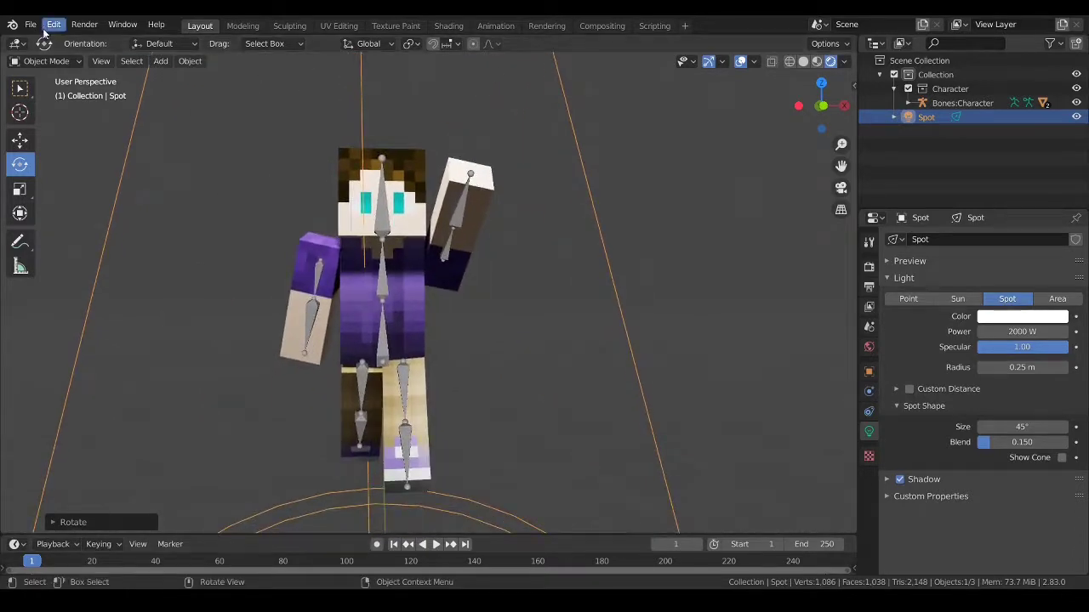
# Render an image of the scene, then lower the spot light power to 100 W
pyautogui.click(84, 25)
pyautogui.click(110, 39)
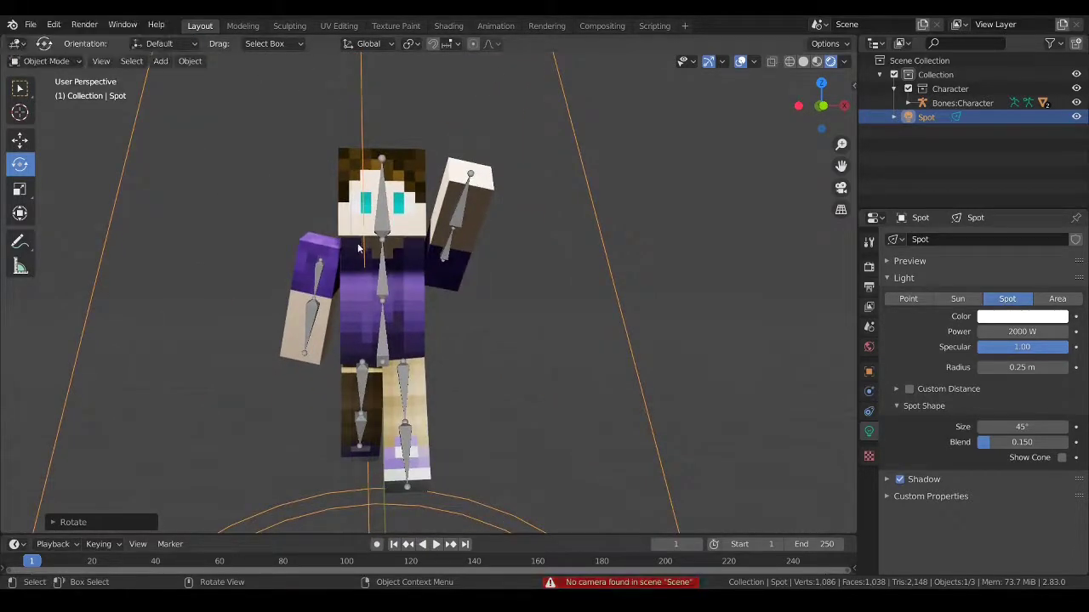
pyautogui.click(1022, 332)
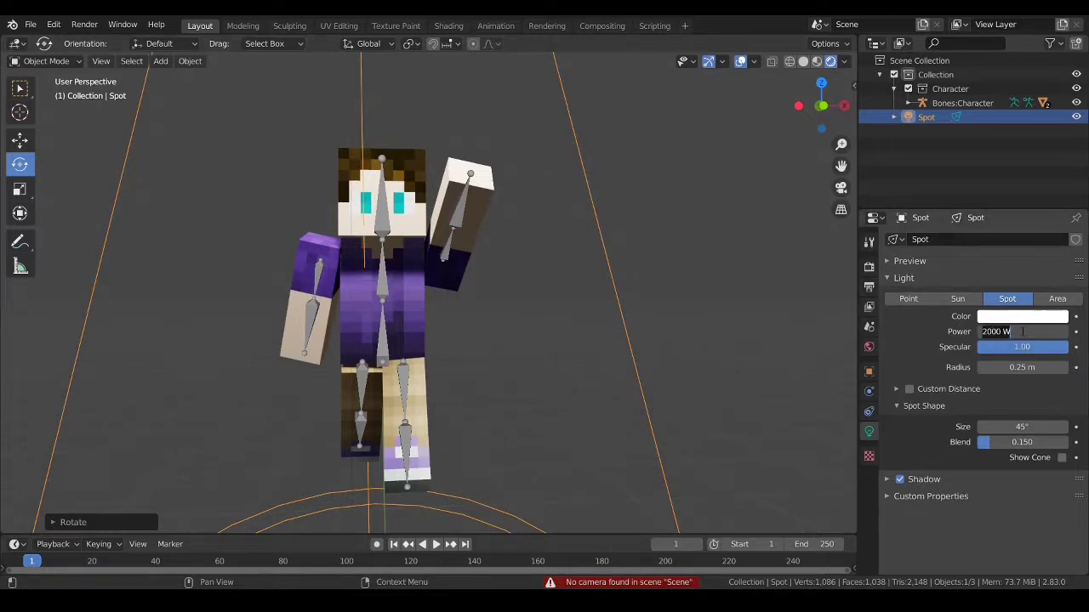
pyautogui.write('100')
pyautogui.press('Return')
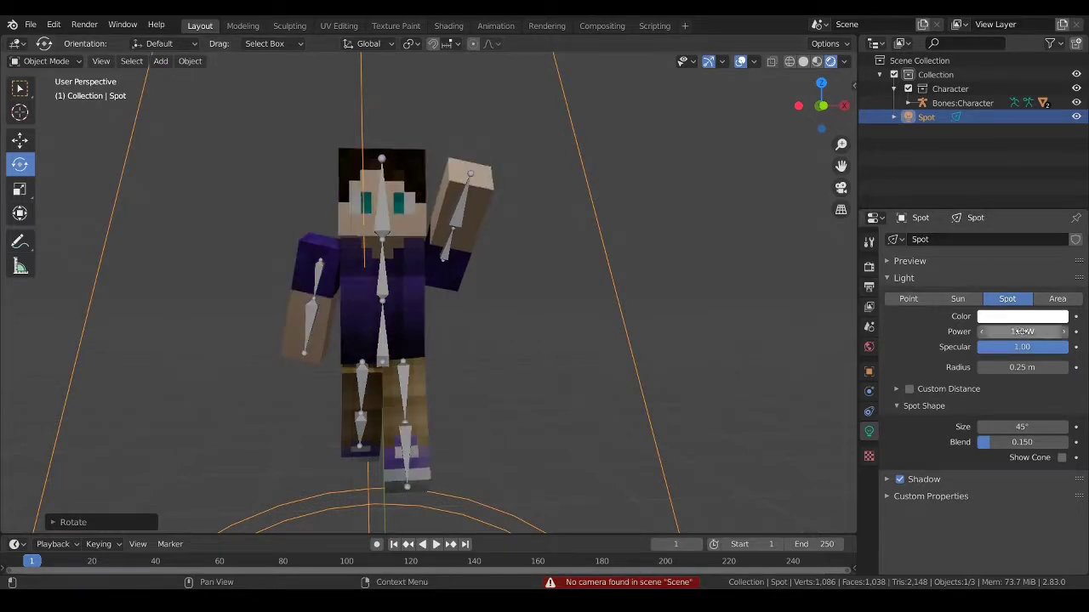
# Step the spot light power through 200 W and 500 W to about 1000 W, then deselect it
pyautogui.click(1022, 332)
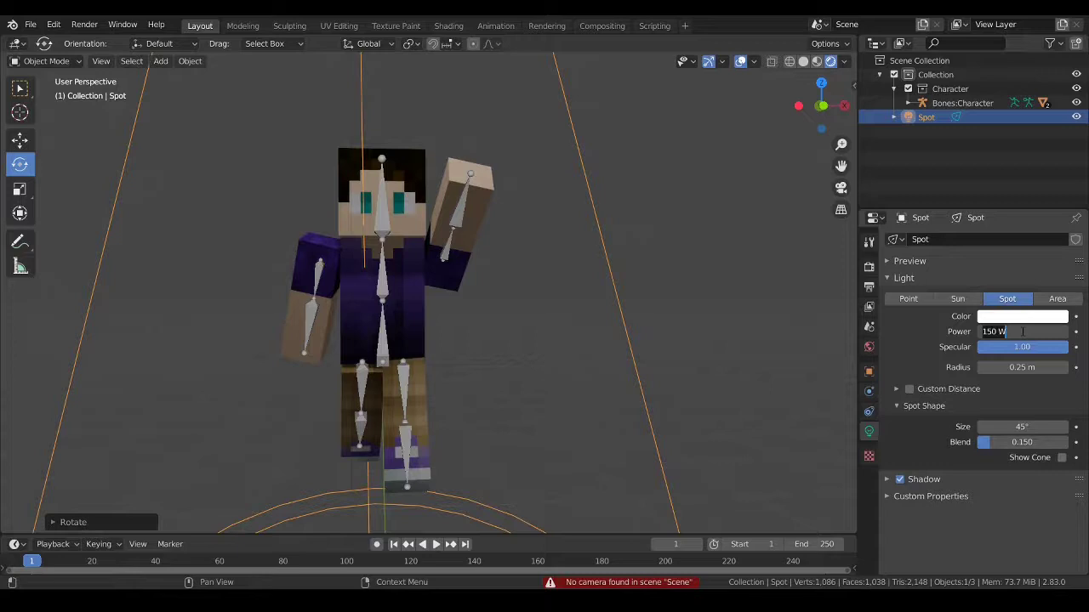
pyautogui.press('Return')
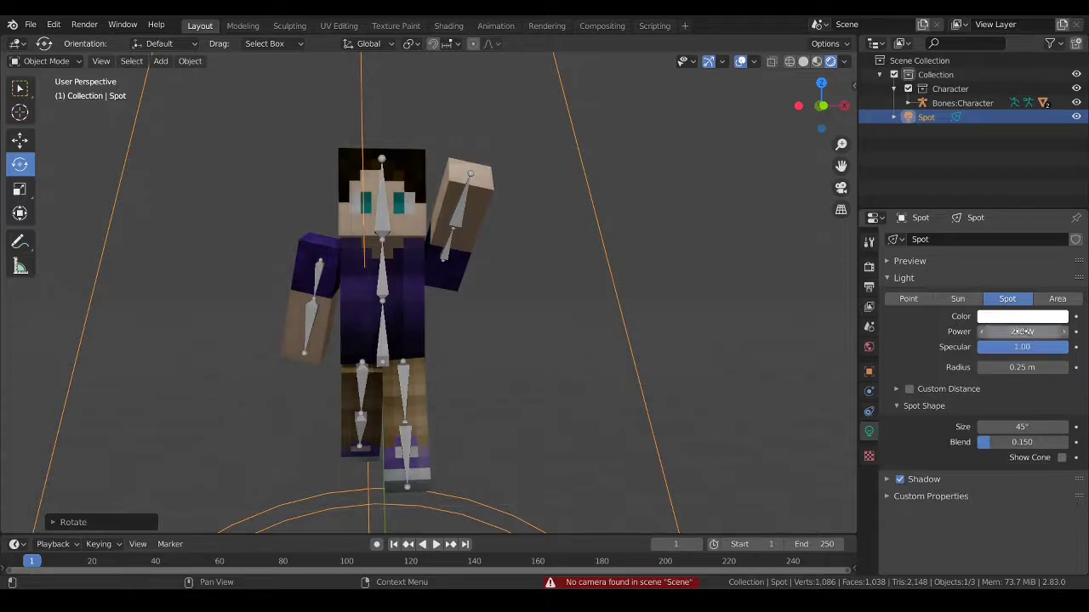
pyautogui.click(1022, 332)
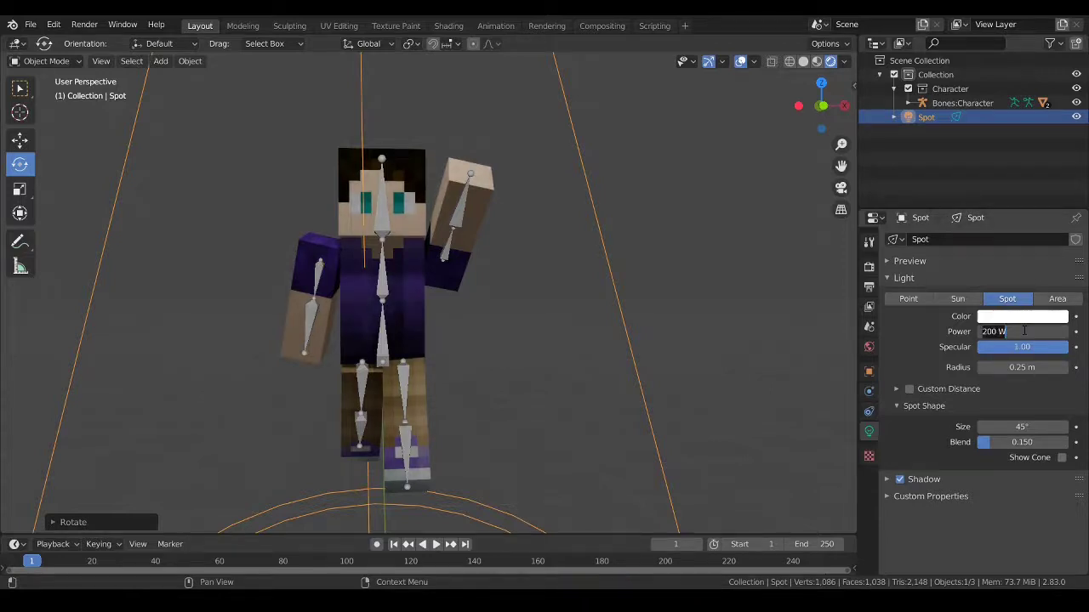
pyautogui.write('500')
pyautogui.press('Return')
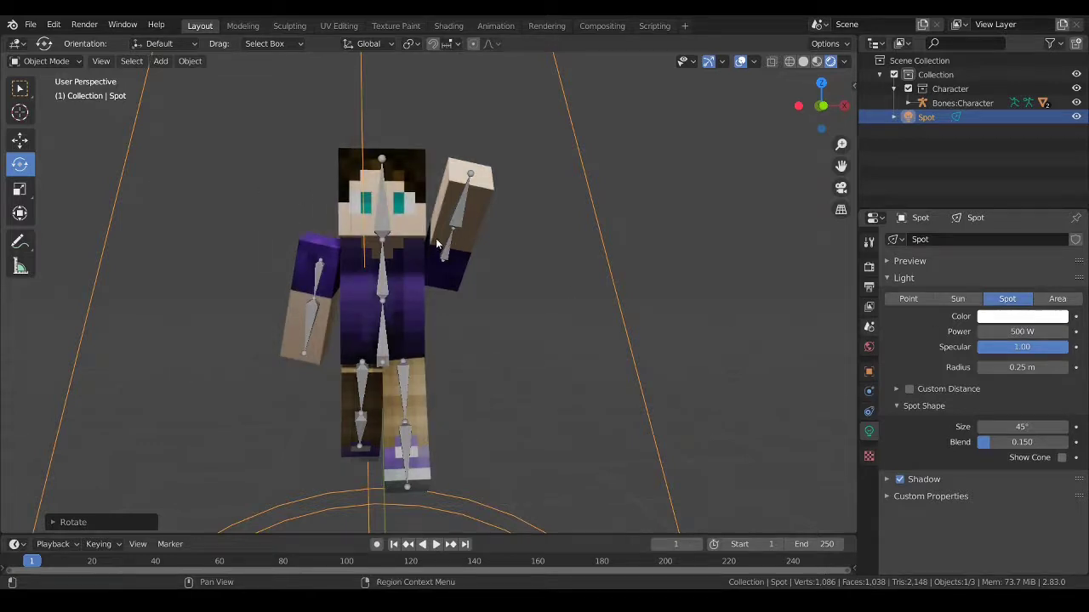
pyautogui.click(1021, 331)
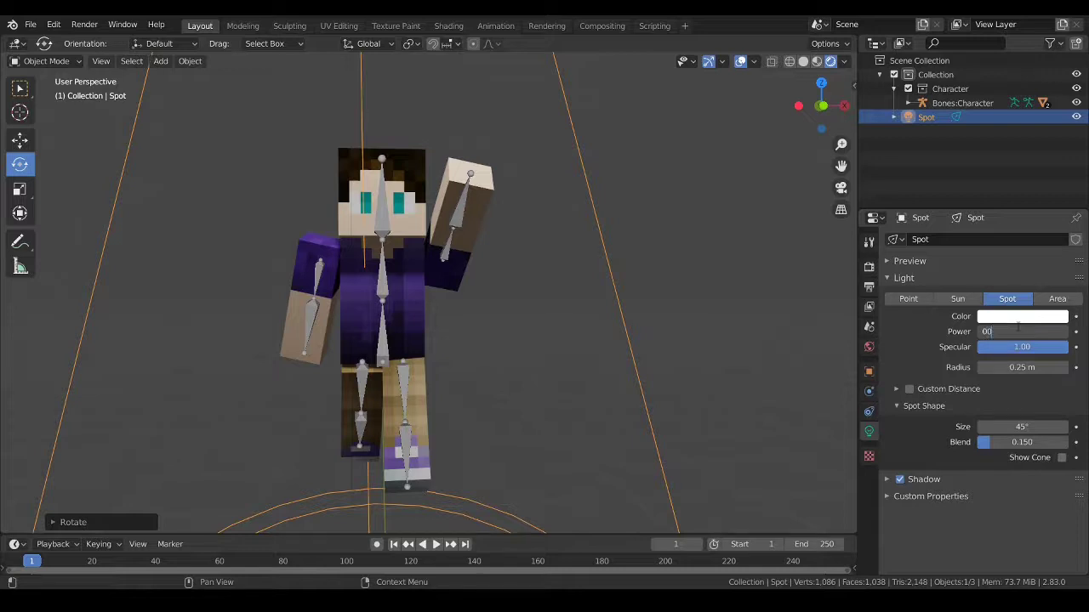
pyautogui.write('1000')
pyautogui.press('Return')
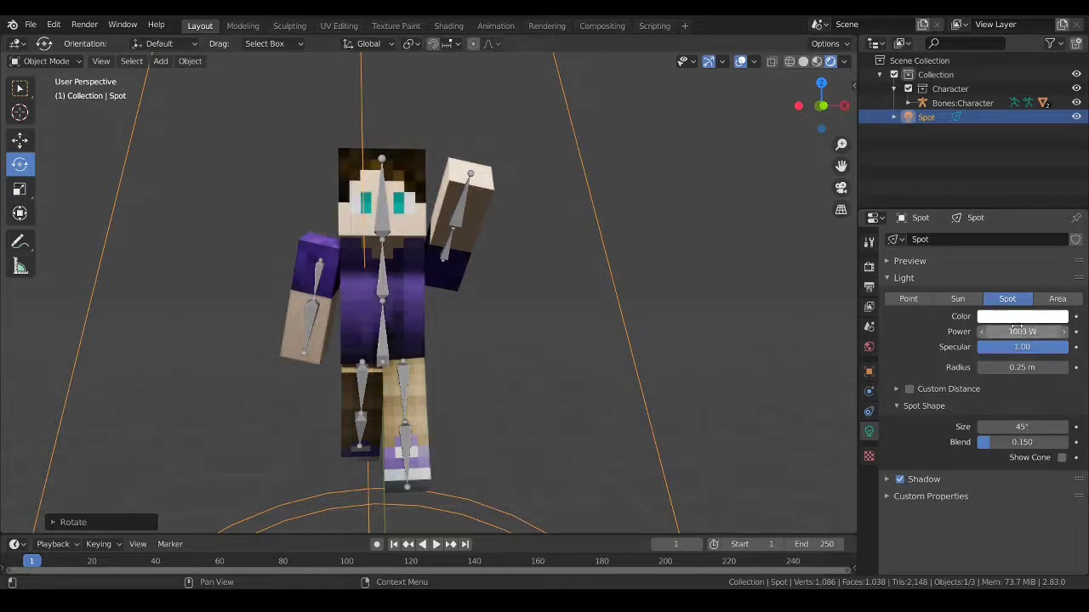
pyautogui.click(498, 289)
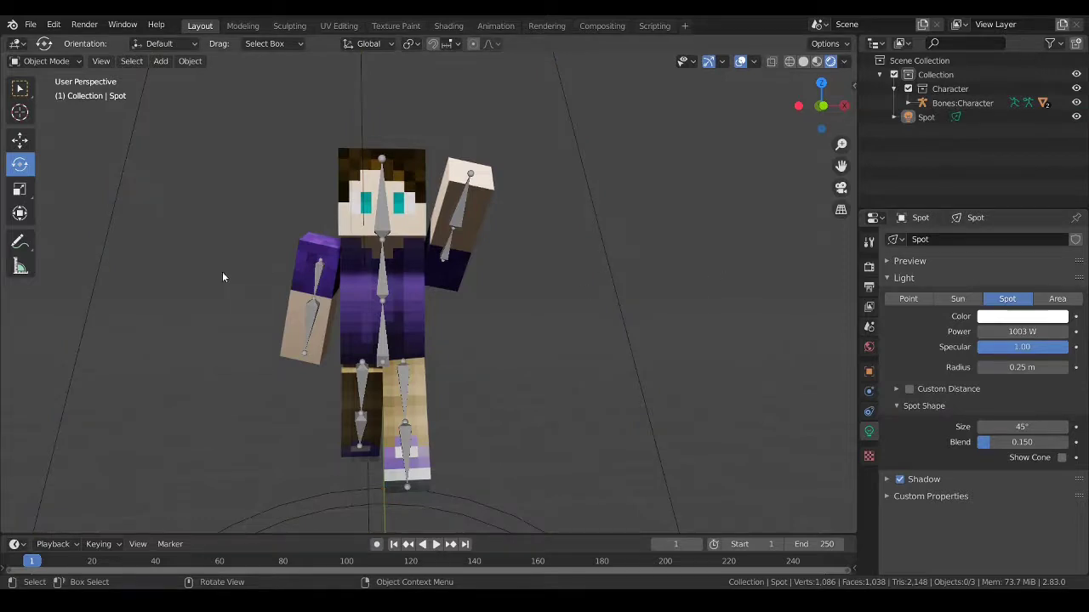
pyautogui.moveTo(223, 277)
pyautogui.mouseDown(button='middle')
pyautogui.moveTo(386, 310)
pyautogui.moveTo(325, 282)
pyautogui.moveTo(217, 279)
pyautogui.moveTo(220, 287)
pyautogui.mouseUp(button='middle')
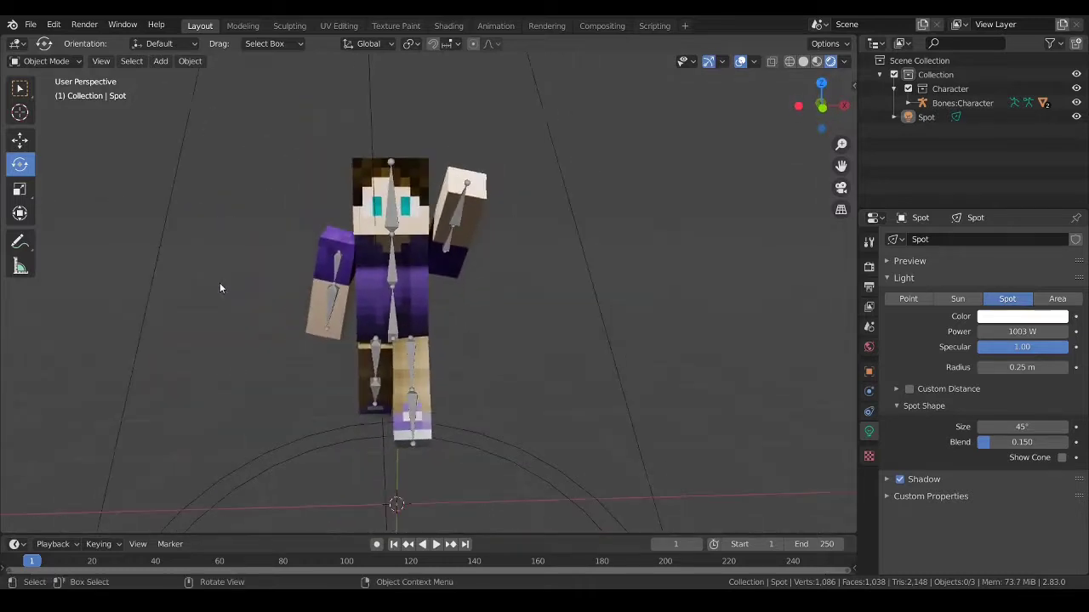
# Select the spot light and delete it
pyautogui.scroll(-6, 220, 288)
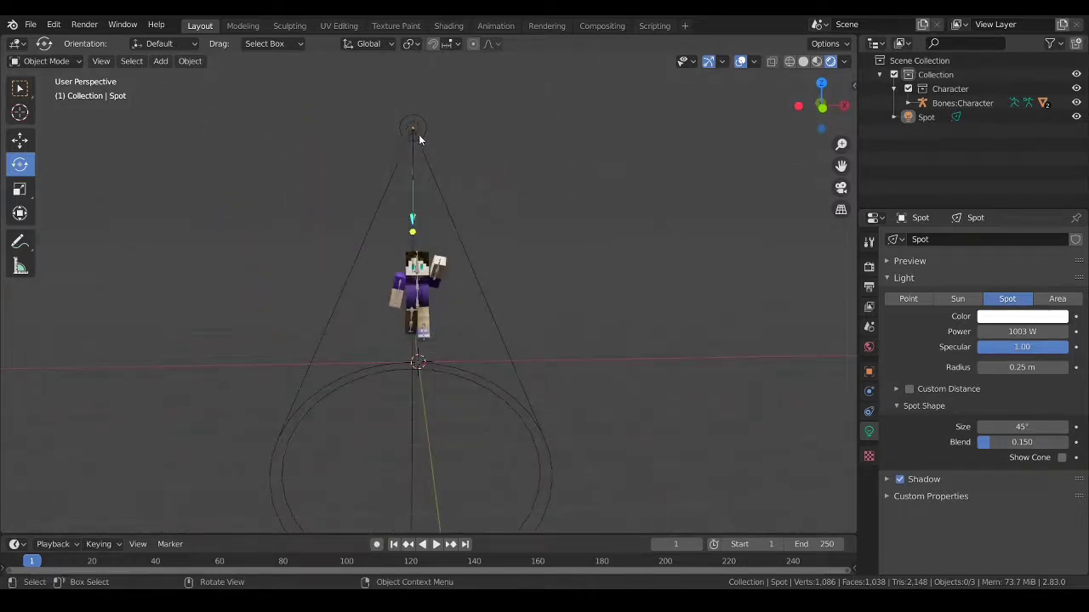
pyautogui.click(418, 134)
pyautogui.press('Delete')
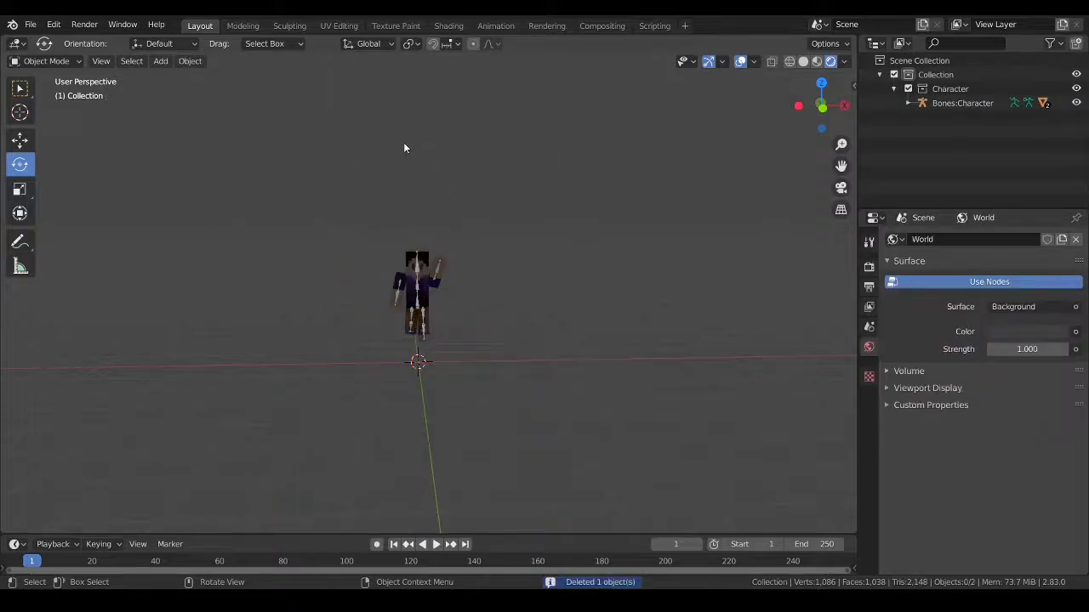
pyautogui.scroll(5, 319, 341)
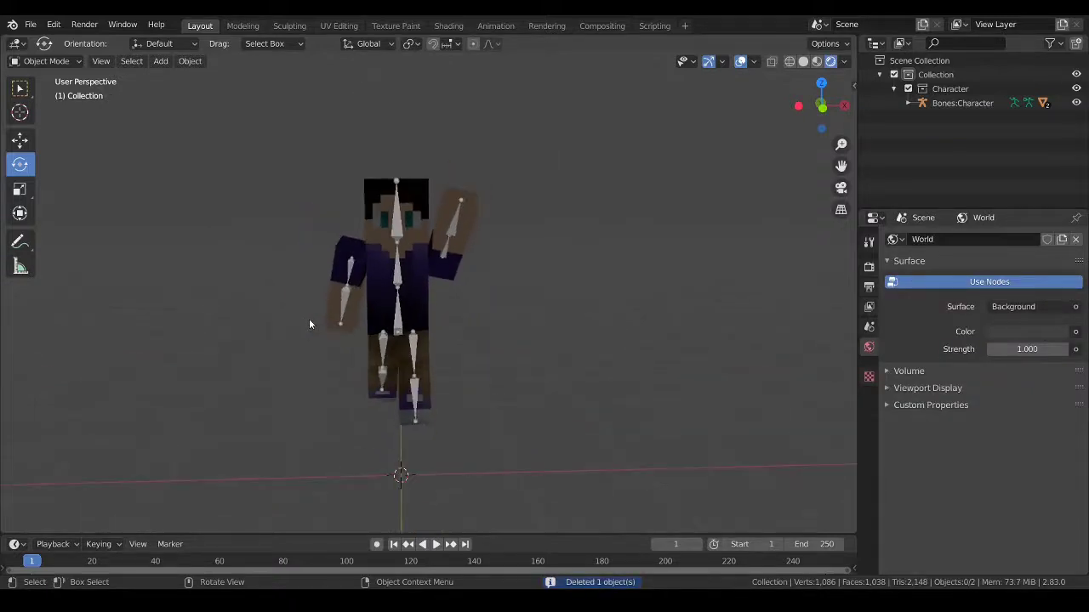
# Add an area light to the scene
pyautogui.hotkey('shift', 'a')
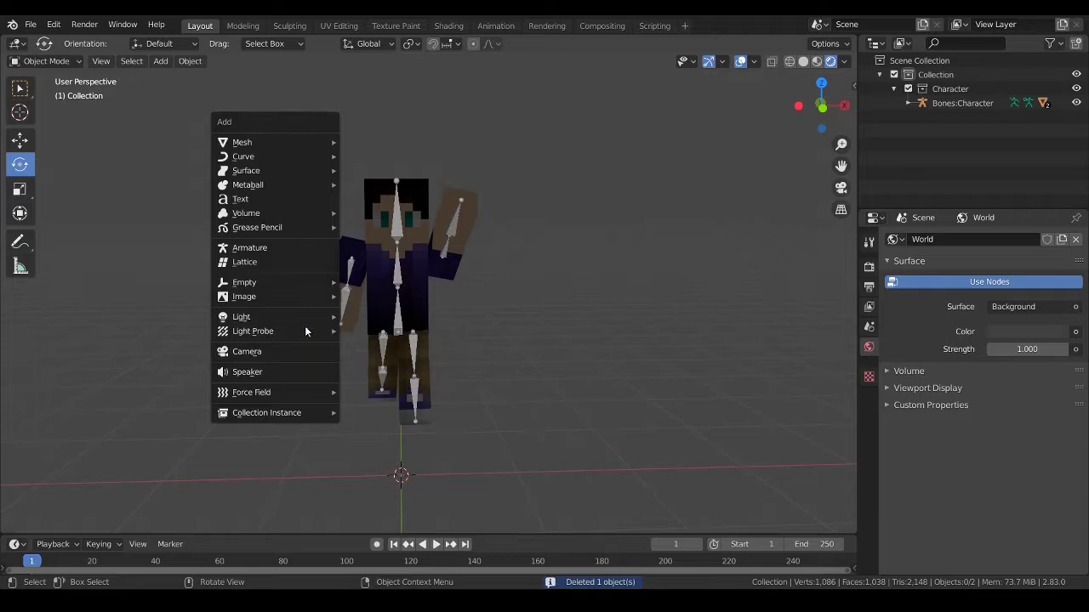
pyautogui.moveTo(302, 316)
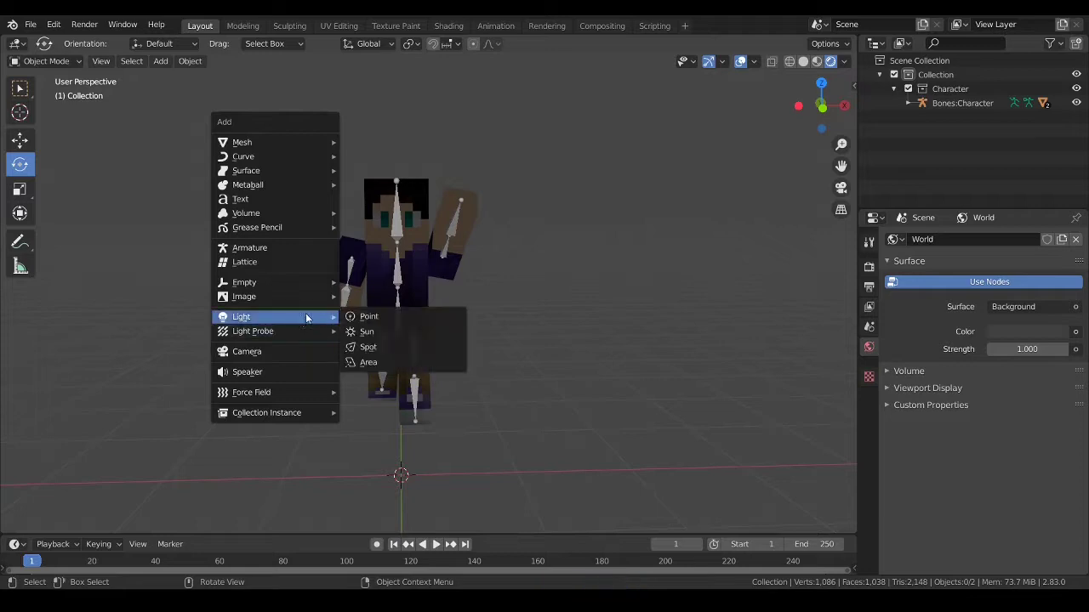
pyautogui.click(367, 362)
pyautogui.moveTo(250, 424); pyautogui.dragTo(201, 330, button='middle')
pyautogui.moveTo(514, 382); pyautogui.dragTo(442, 340, button='middle')
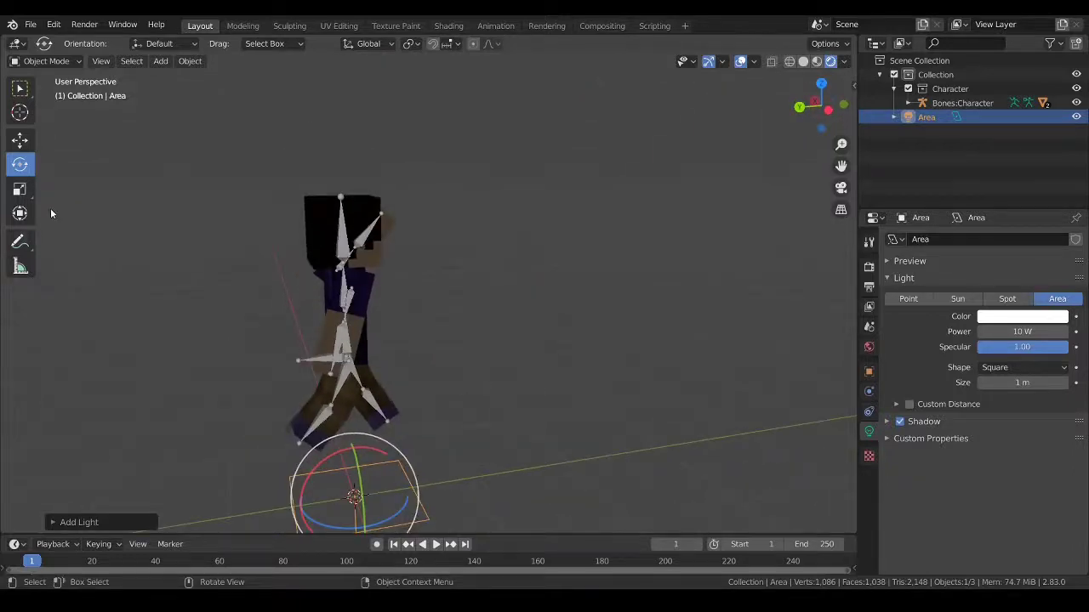
# Move the area light right and raise it to the character's chest height
pyautogui.click(20, 139)
pyautogui.moveTo(355, 498); pyautogui.dragTo(508, 448)
pyautogui.moveTo(746, 318); pyautogui.dragTo(699, 303, button='middle')
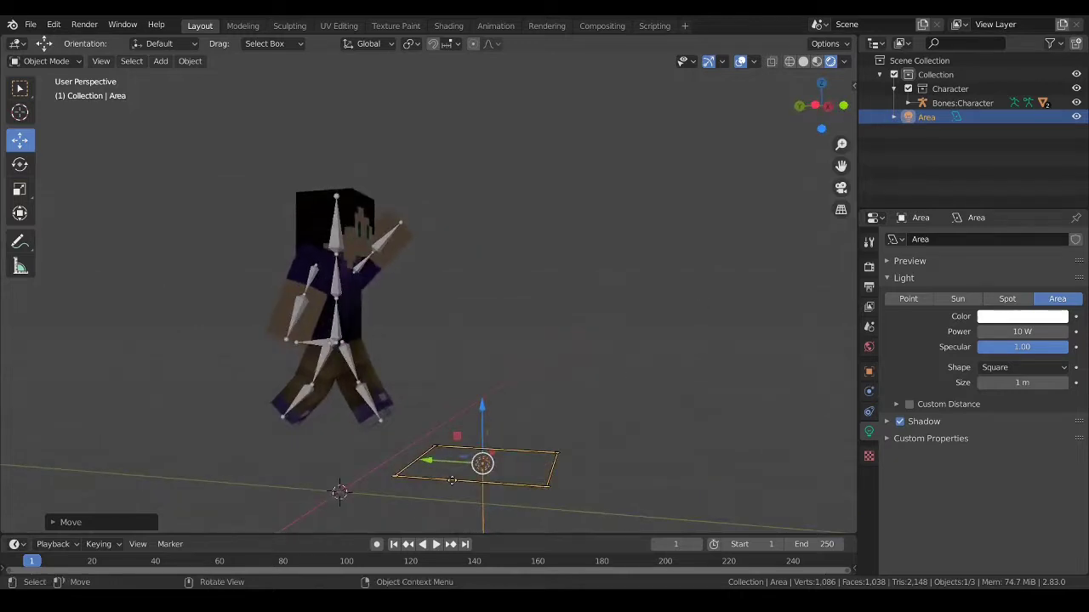
pyautogui.moveTo(482, 464); pyautogui.dragTo(558, 107)
pyautogui.hotkey('shift', 'space')
# Tilt the area light toward the character and center it above the head
pyautogui.press('r')
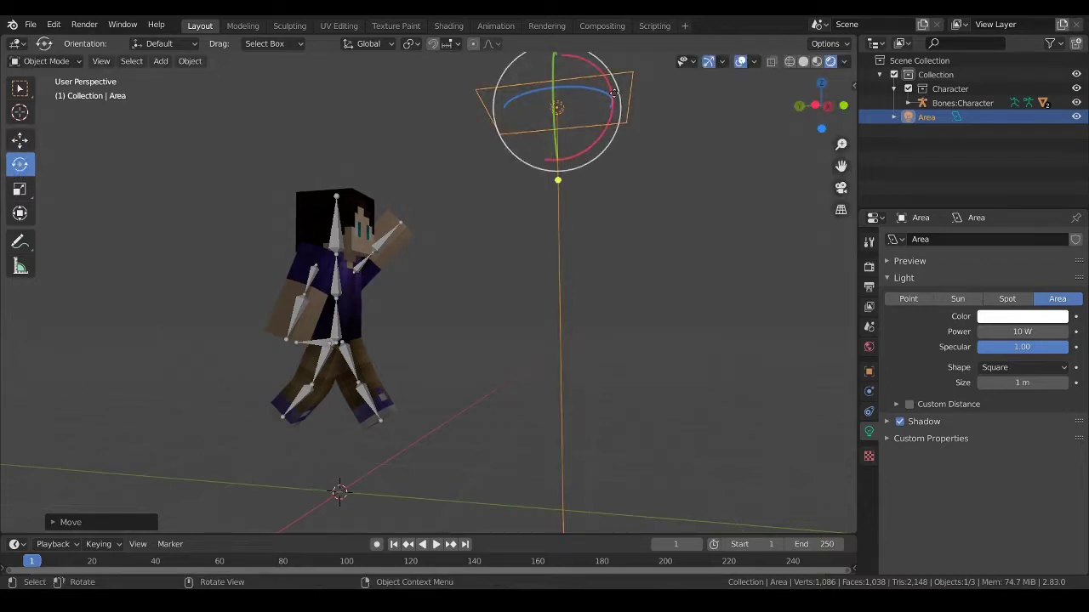
pyautogui.moveTo(609, 85); pyautogui.dragTo(604, 134)
pyautogui.moveTo(594, 255); pyautogui.dragTo(506, 287, button='middle')
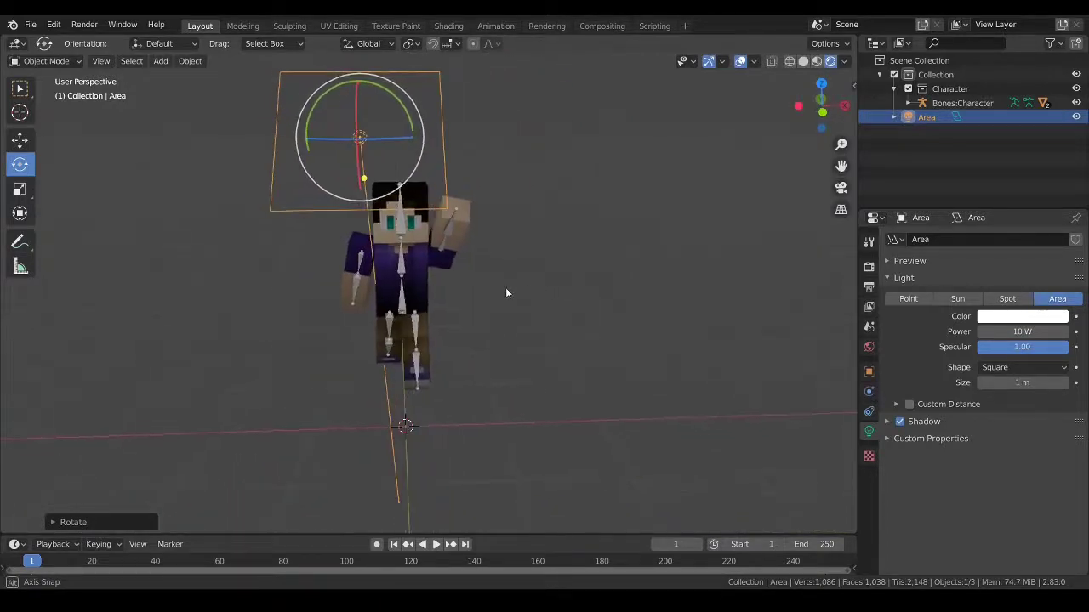
pyautogui.click(20, 140)
pyautogui.moveTo(369, 142); pyautogui.dragTo(399, 172)
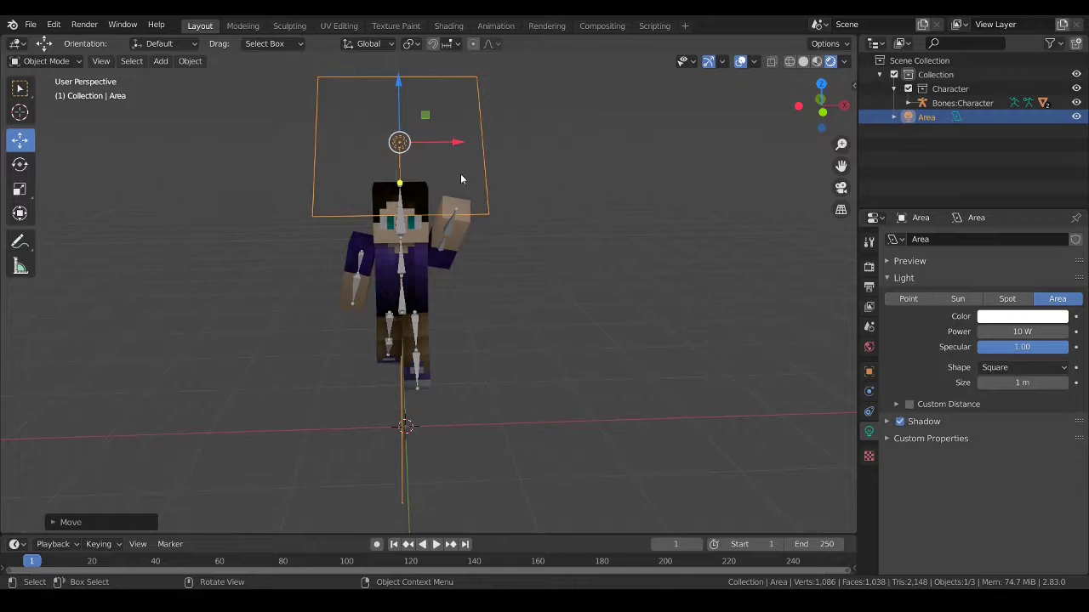
pyautogui.moveTo(510, 289); pyautogui.dragTo(637, 355, button='middle')
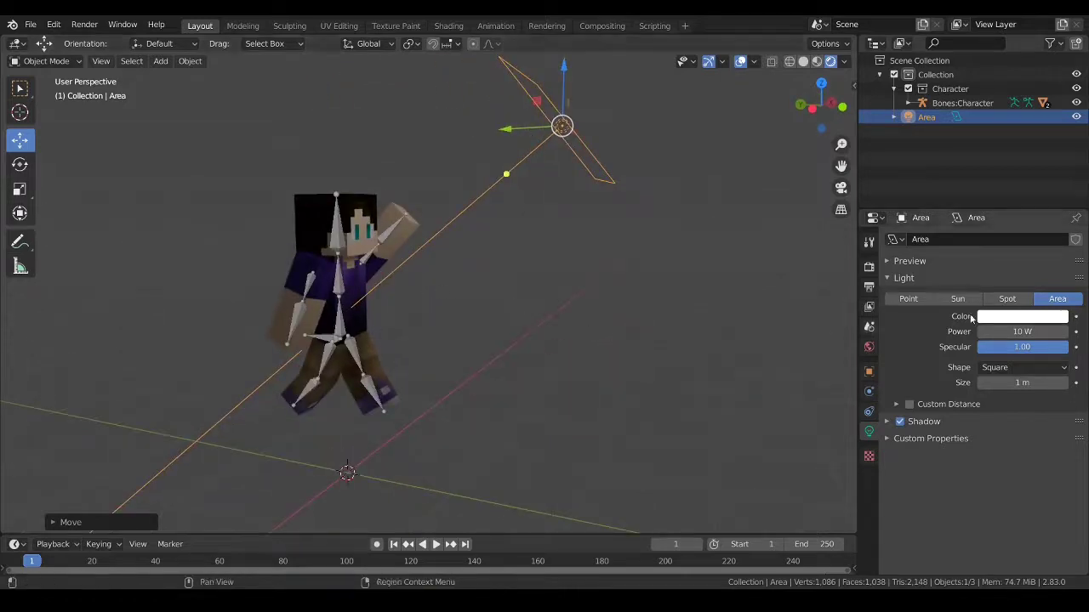
pyautogui.click(1037, 330)
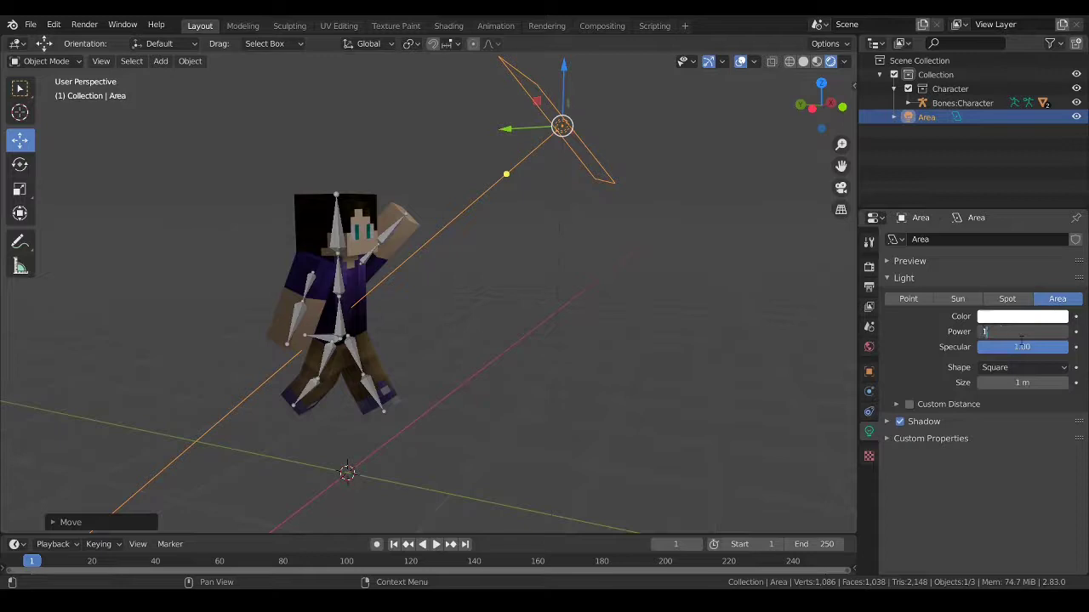
# Try the area light at 100 W and 1000 W, then settle its power at 50 W
pyautogui.press('Return')
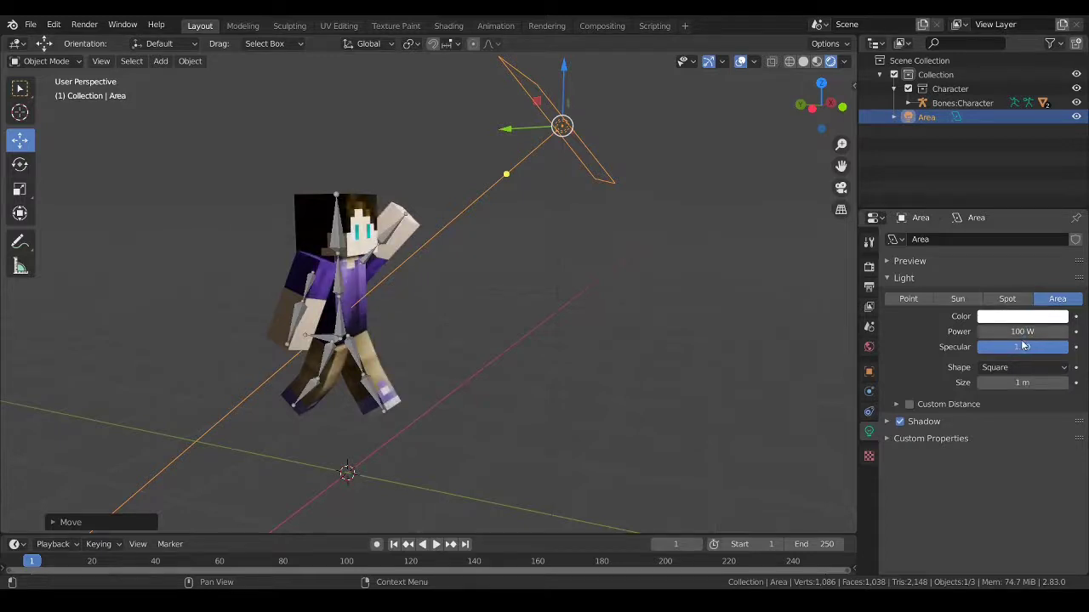
pyautogui.moveTo(749, 320); pyautogui.dragTo(659, 331, button='middle')
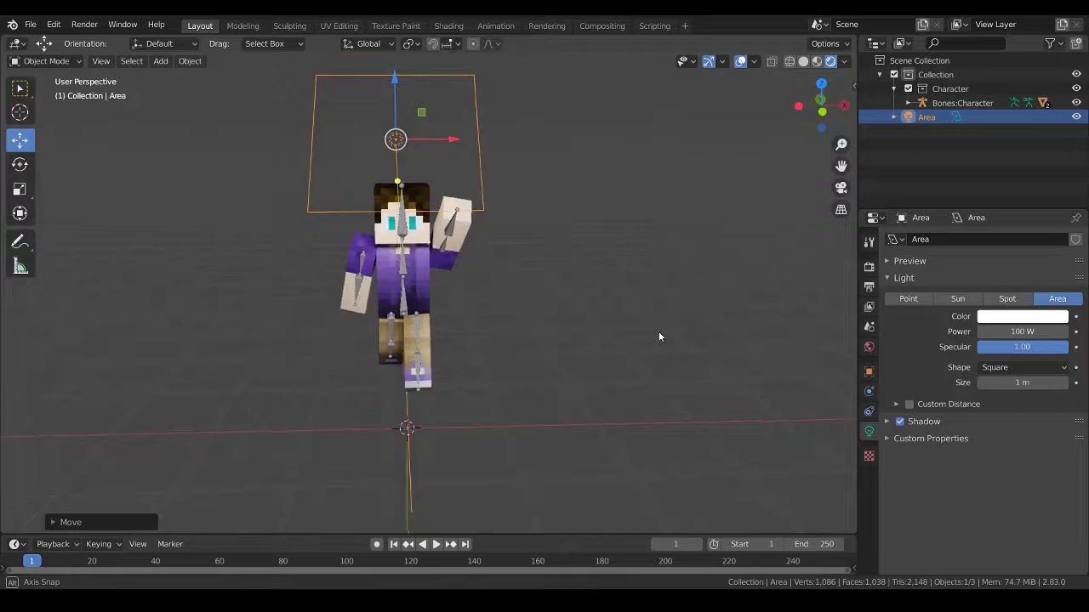
pyautogui.click(1014, 332)
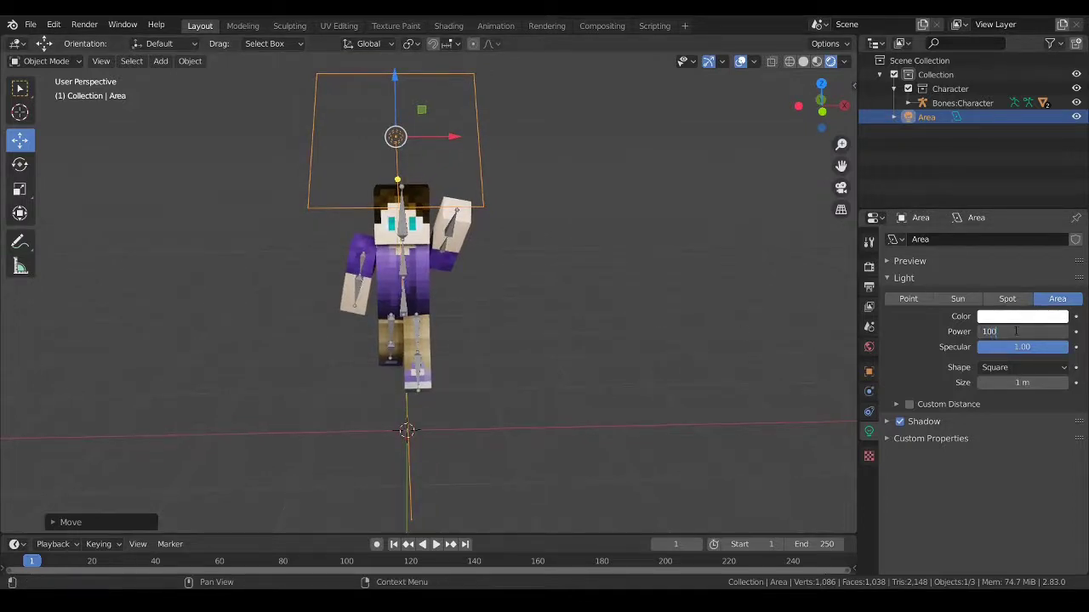
pyautogui.write('1000')
pyautogui.press('Return')
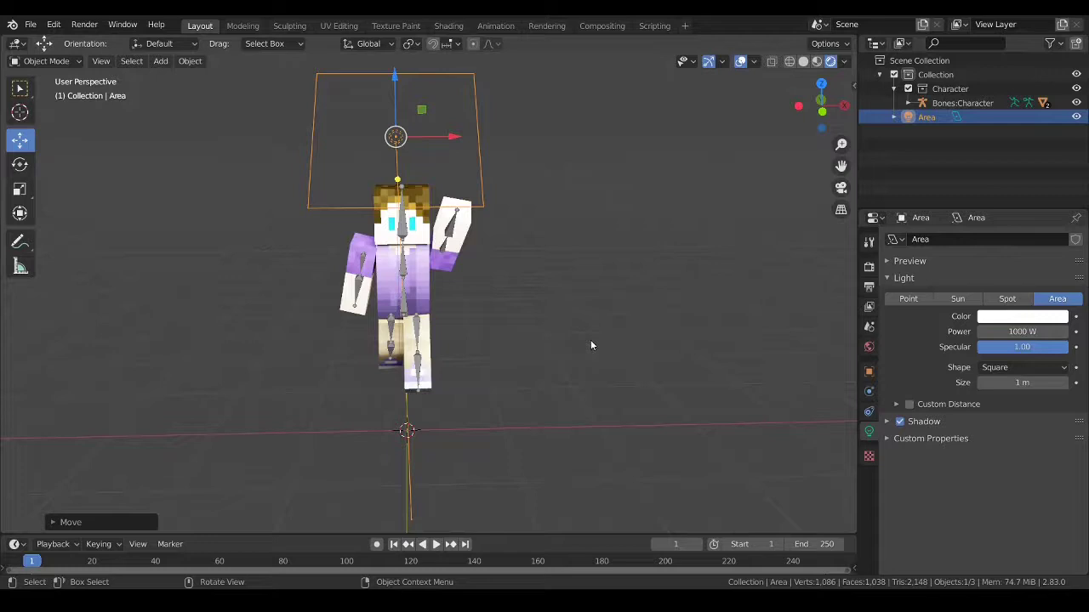
pyautogui.click(1027, 332)
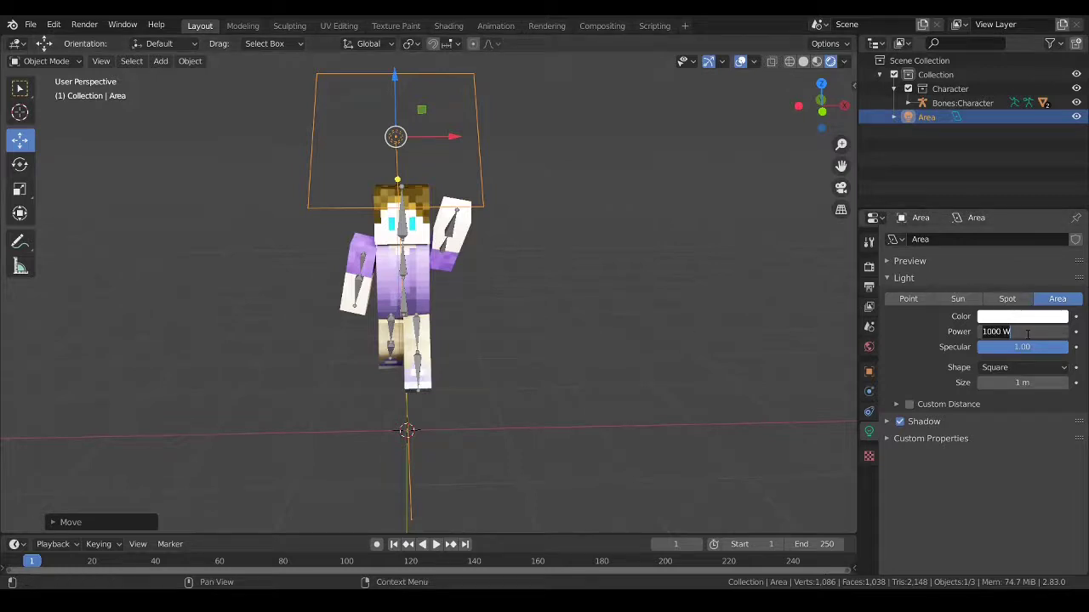
pyautogui.write('50')
pyautogui.press('Return')
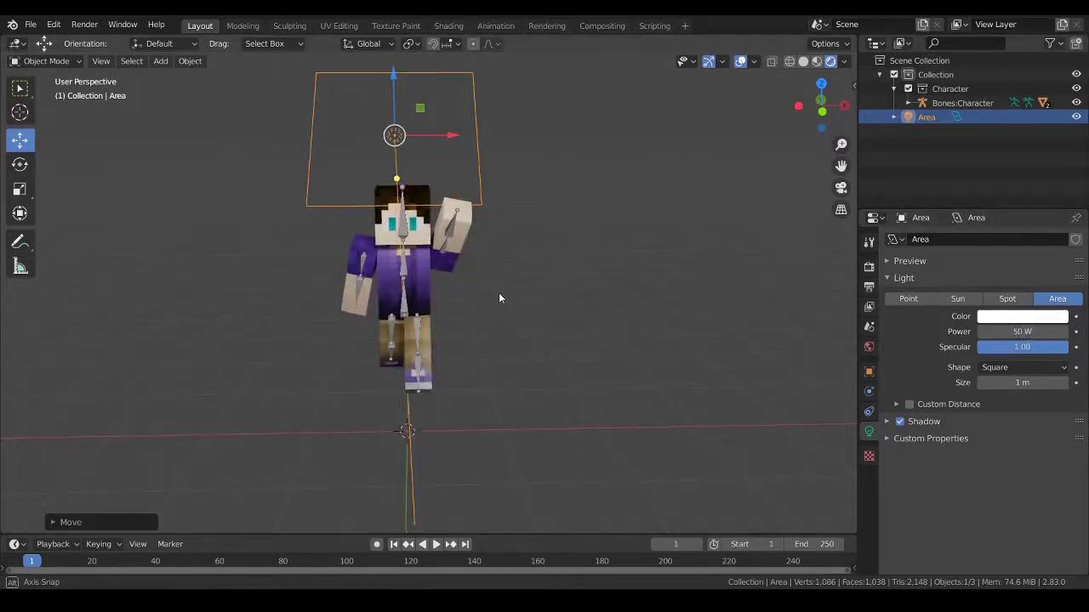
pyautogui.moveTo(498, 293); pyautogui.dragTo(465, 214, button='middle')
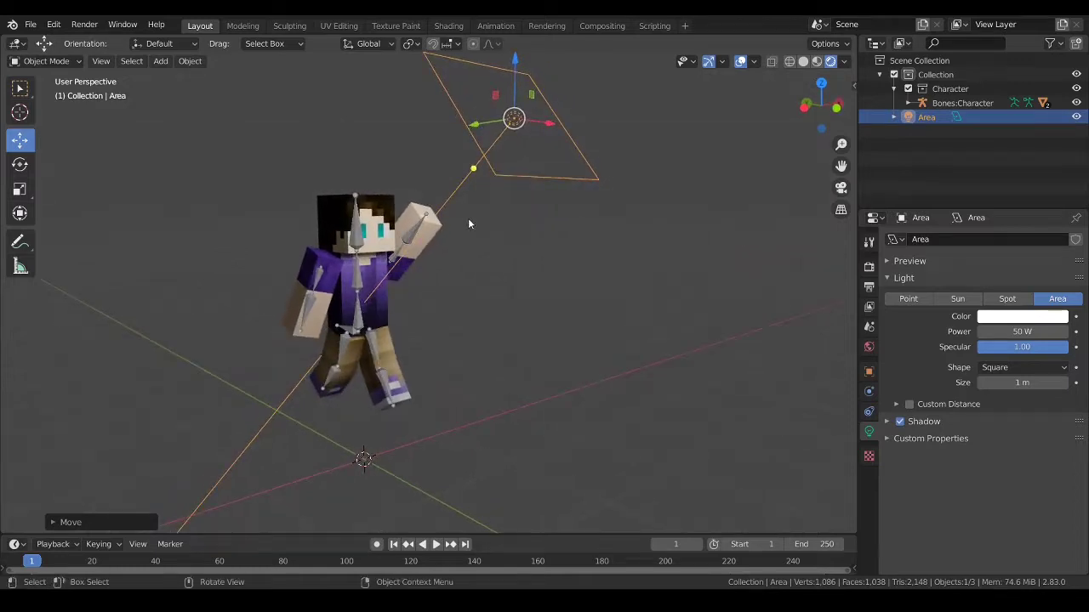
# Lower the first area light's power to 40 W
pyautogui.press('shift')
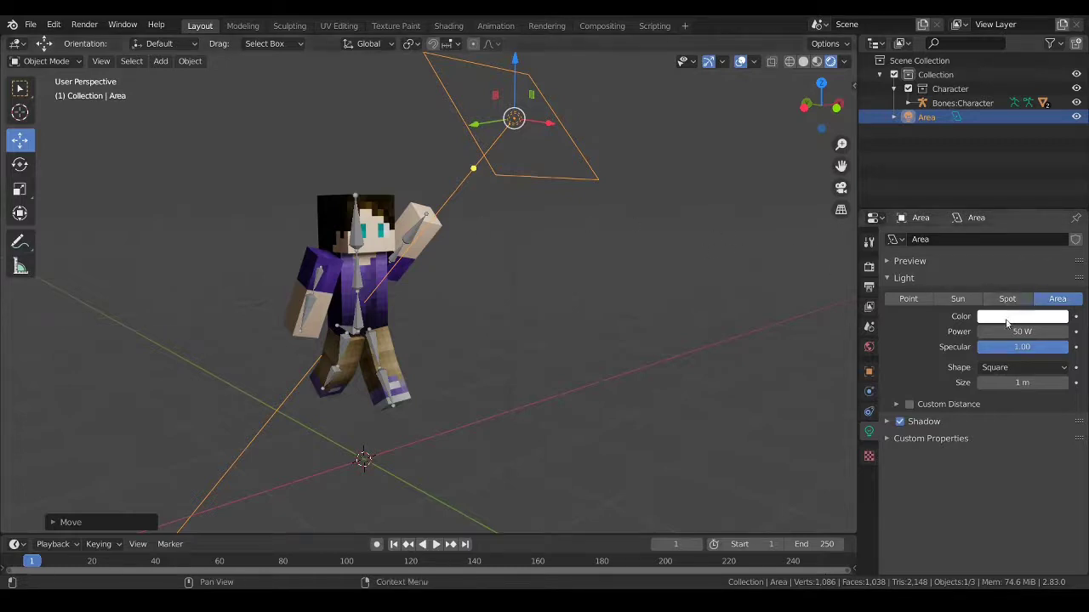
pyautogui.click(1033, 331)
pyautogui.write('40')
pyautogui.press('Return')
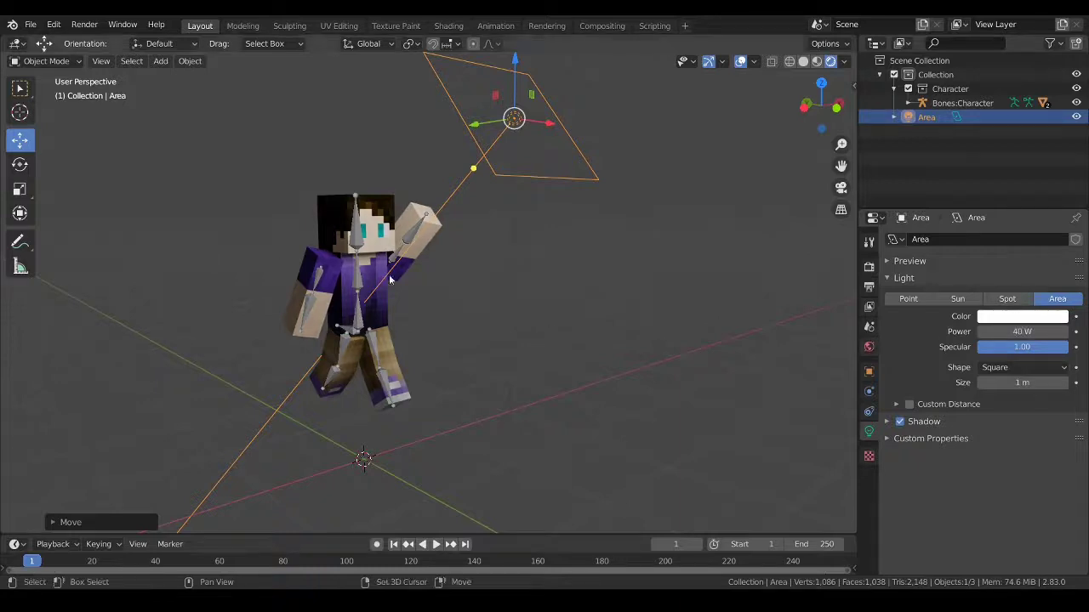
# Add a second area light, Area.001, to the scene
pyautogui.hotkey('shift', 'a')
pyautogui.moveTo(374, 270)
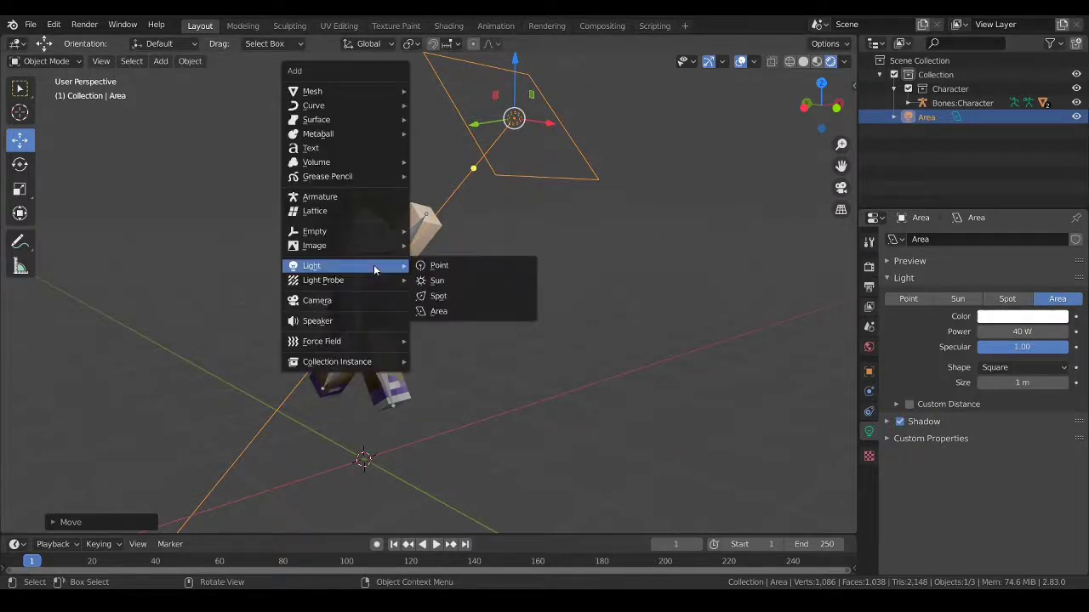
pyautogui.click(439, 311)
# Lift Area.001 off the floor to hang high beside the character
pyautogui.moveTo(511, 324); pyautogui.dragTo(575, 320, button='middle')
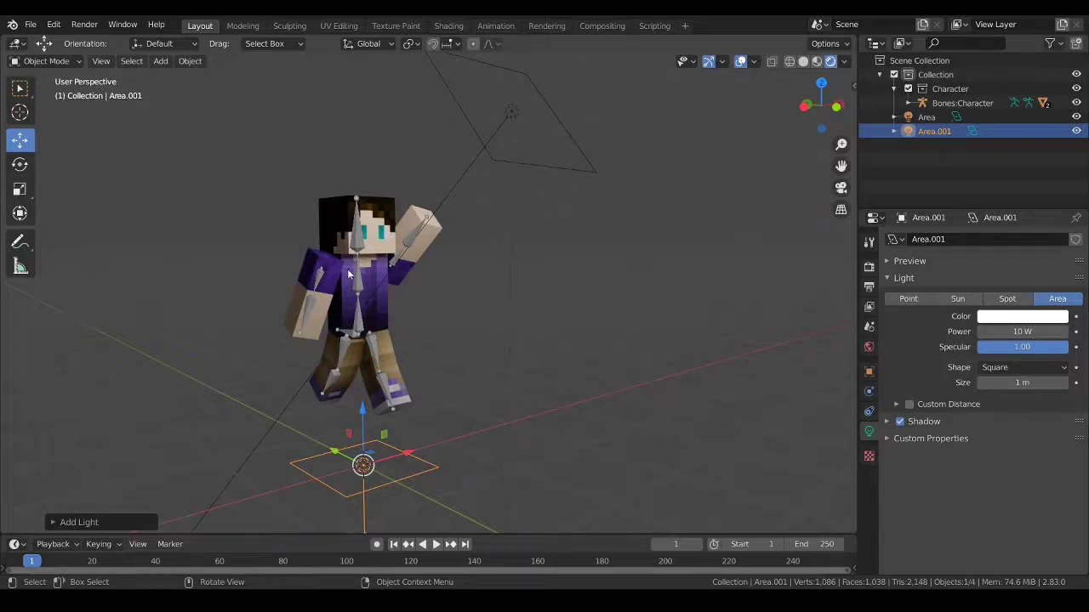
pyautogui.moveTo(347, 269); pyautogui.dragTo(515, 284, button='middle')
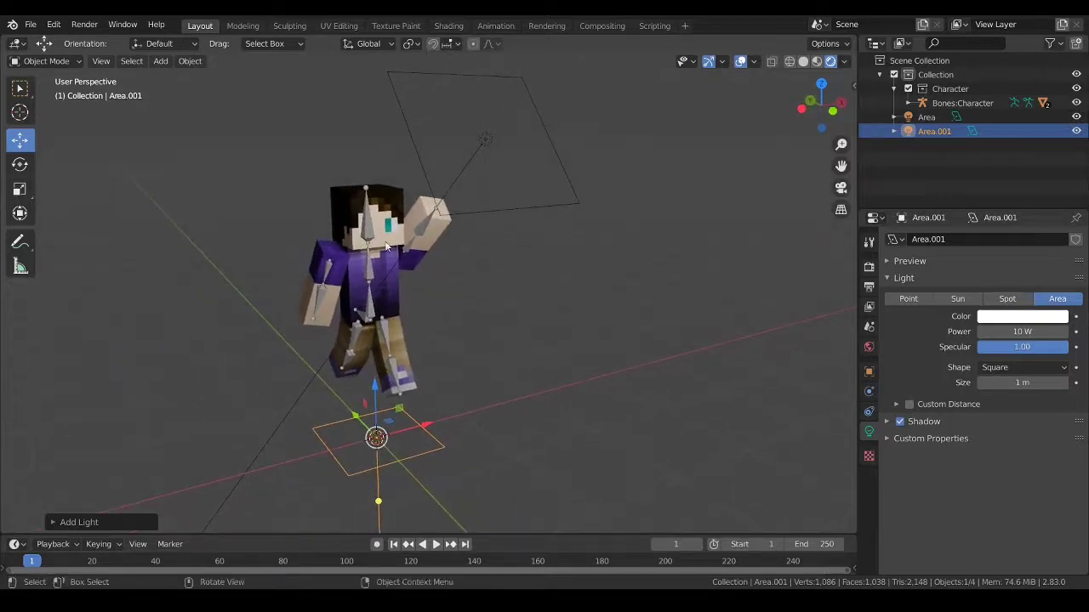
pyautogui.moveTo(493, 386); pyautogui.dragTo(286, 392, button='middle')
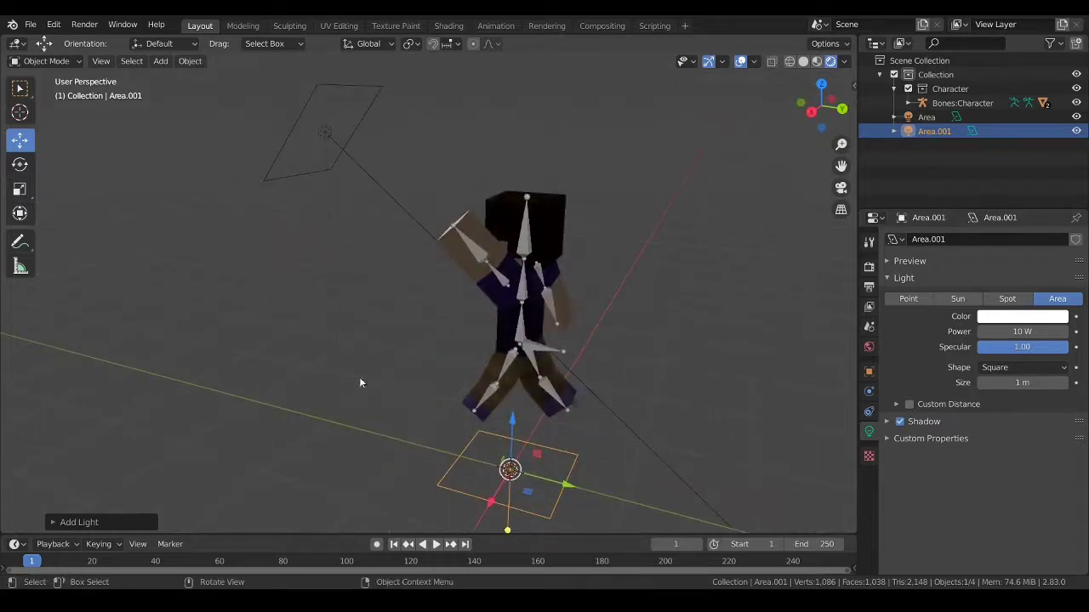
pyautogui.moveTo(517, 468); pyautogui.dragTo(688, 85)
pyautogui.moveTo(643, 126); pyautogui.dragTo(424, 234, button='middle')
# Rotate Area.001 to aim at the character and shrink it to 0.88 m
pyautogui.click(20, 164)
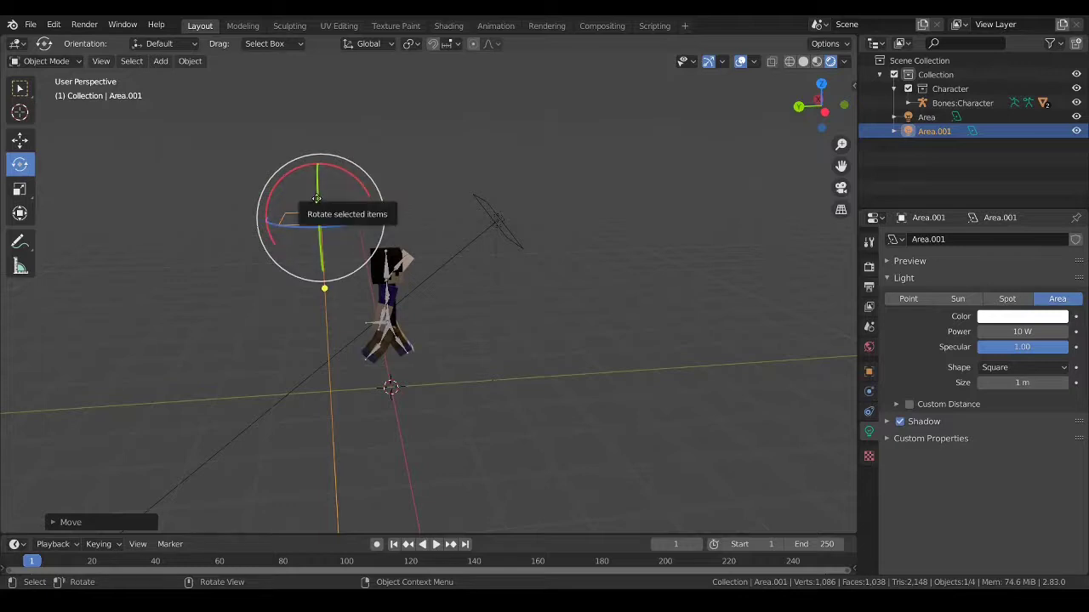
pyautogui.moveTo(316, 198); pyautogui.dragTo(323, 220)
pyautogui.moveTo(325, 217); pyautogui.dragTo(459, 204, button='middle')
pyautogui.moveTo(227, 171); pyautogui.dragTo(213, 212)
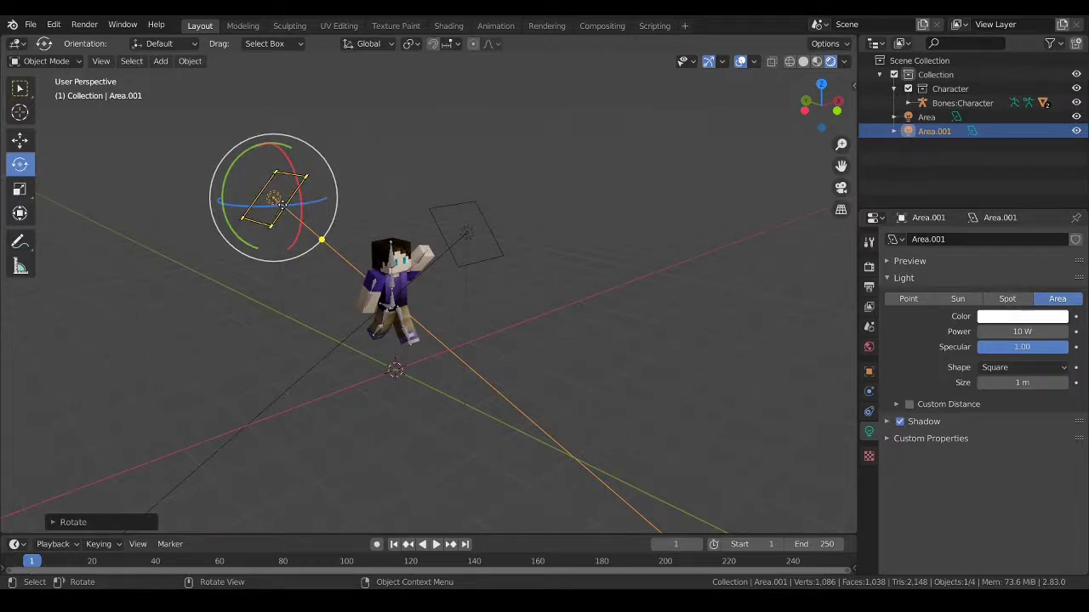
pyautogui.moveTo(286, 209); pyautogui.dragTo(268, 208)
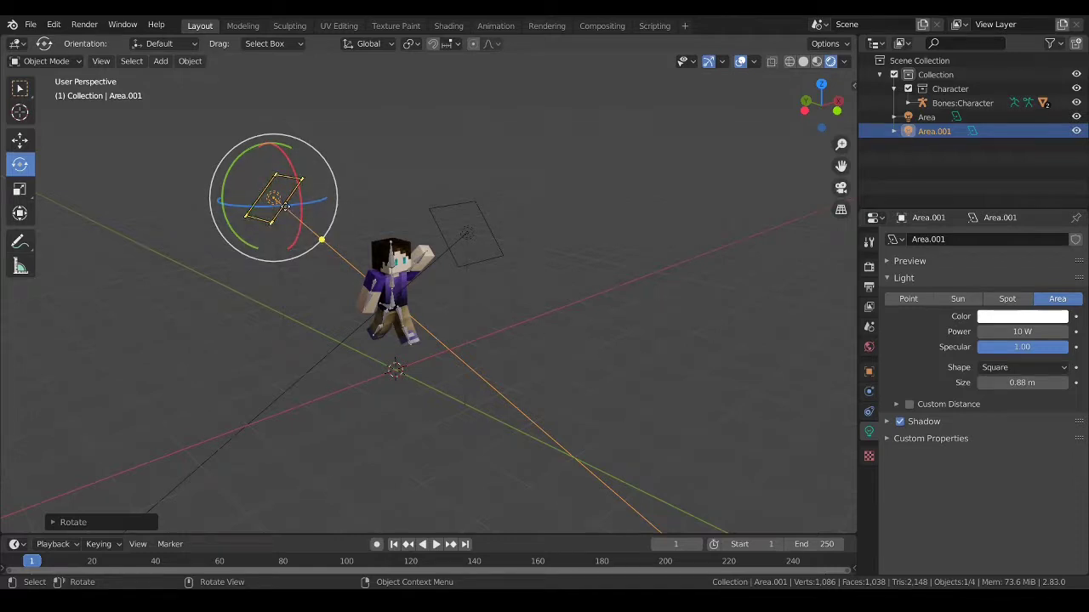
pyautogui.moveTo(291, 206)
pyautogui.mouseDown()
pyautogui.moveTo(282, 208)
pyautogui.moveTo(289, 201)
pyautogui.mouseUp()
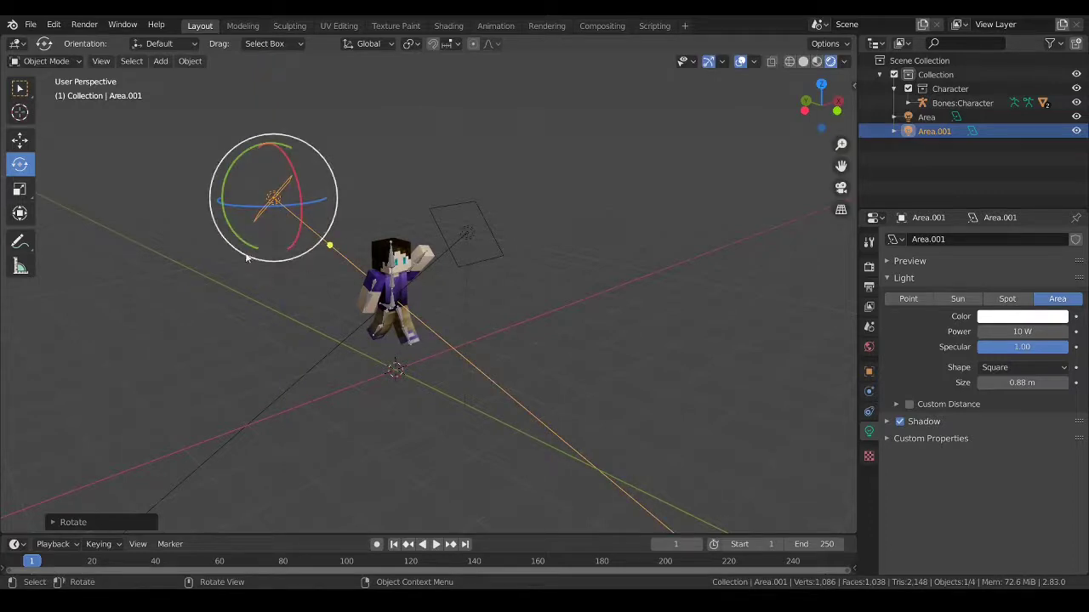
# Set Area.001's power to 50 W and zoom in on the character
pyautogui.click(1026, 332)
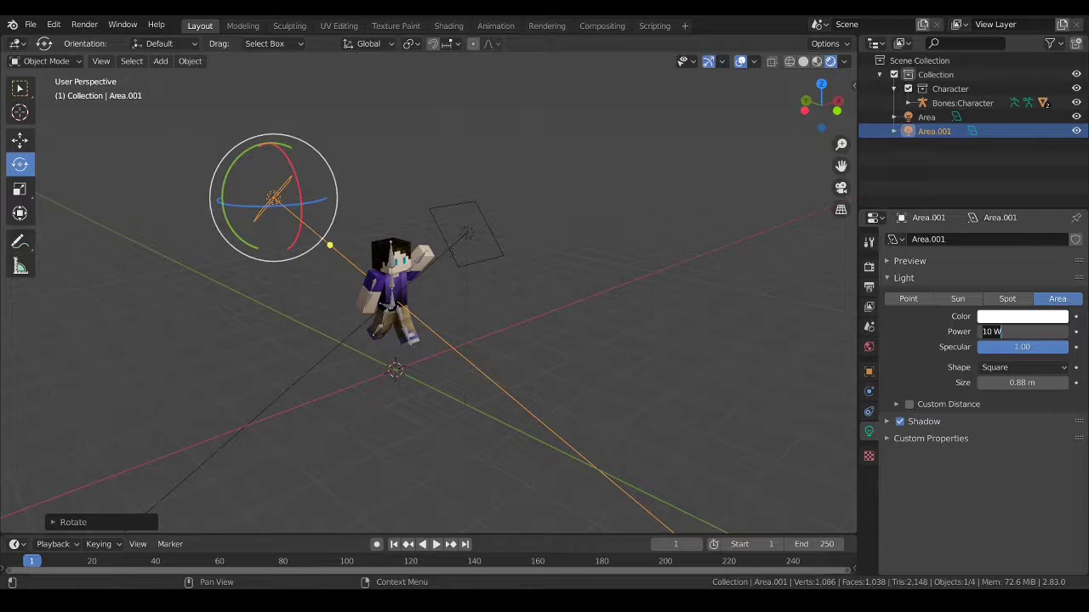
pyautogui.write('50')
pyautogui.press('Return')
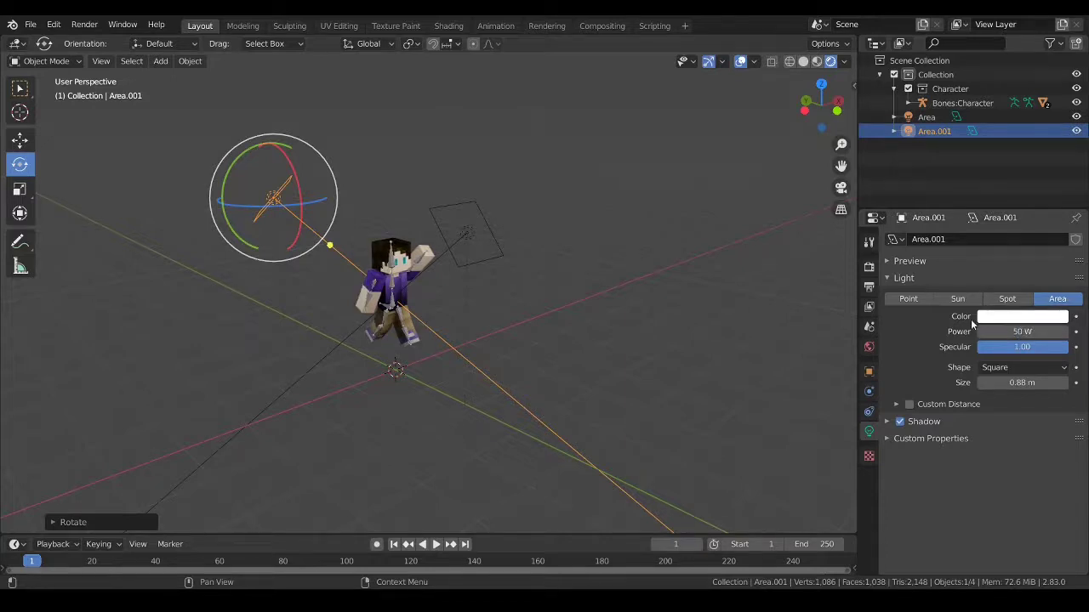
pyautogui.scroll(5, 456, 340)
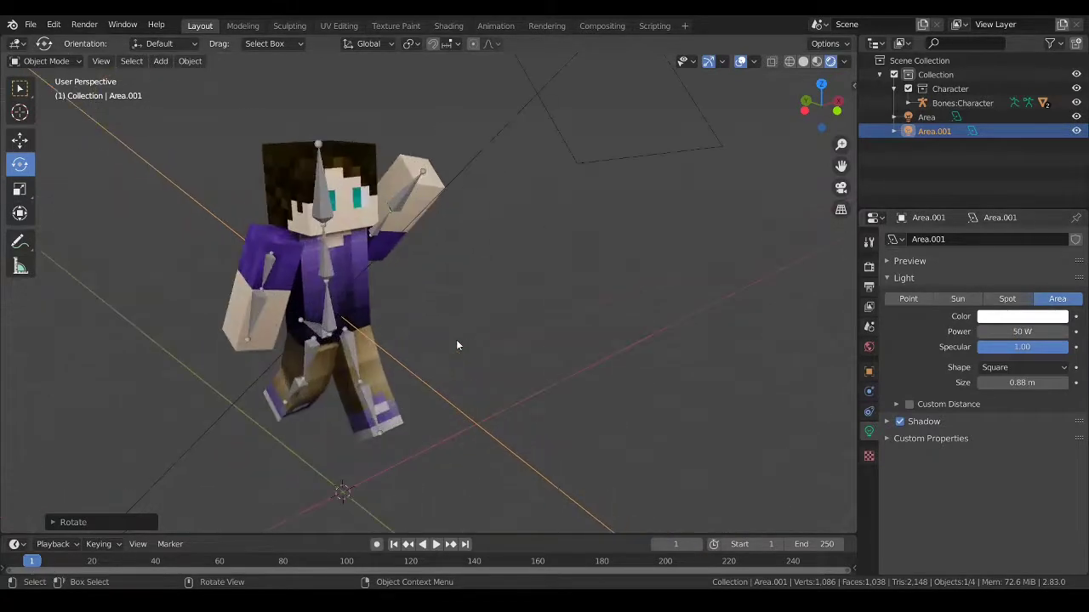
pyautogui.keyDown('shift'); pyautogui.moveTo(456, 342); pyautogui.dragTo(515, 297, button='middle'); pyautogui.keyUp('shift')
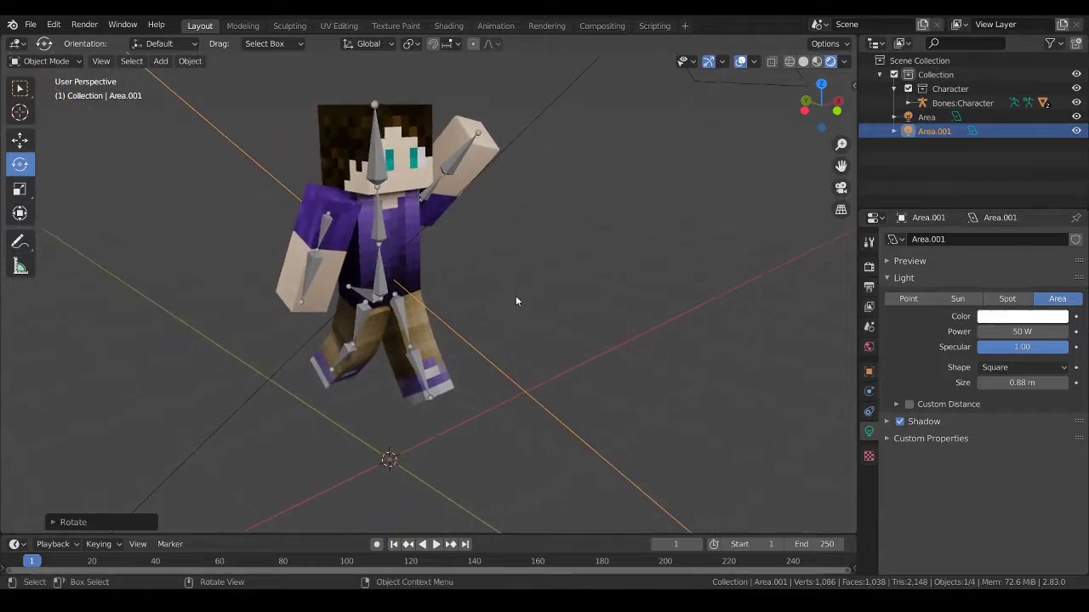
pyautogui.scroll(2, 338, 225)
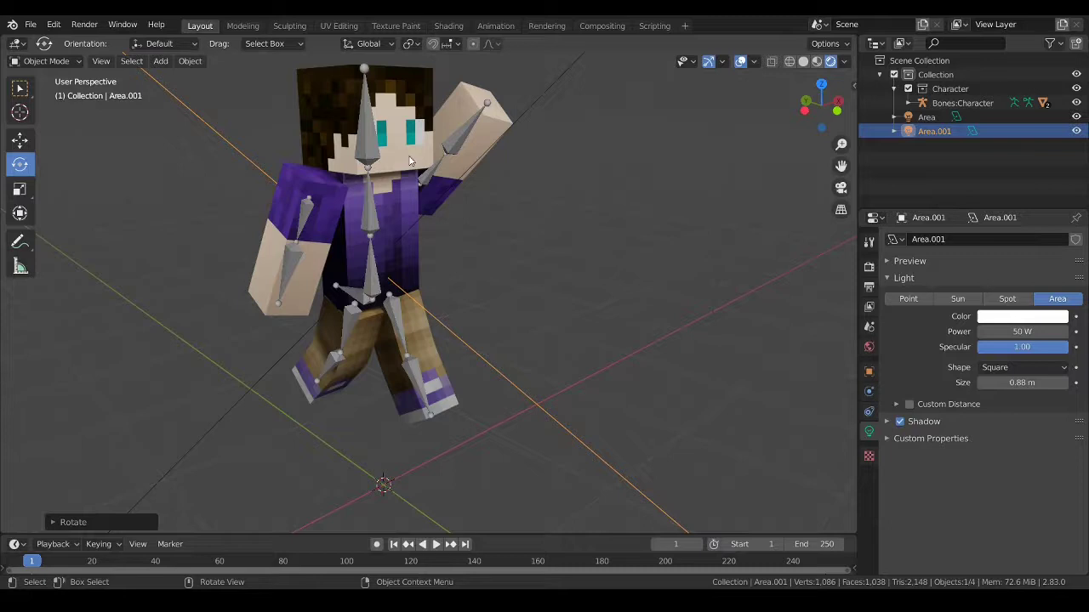
pyautogui.scroll(-3, 208, 215)
pyautogui.scroll(1, 216, 206)
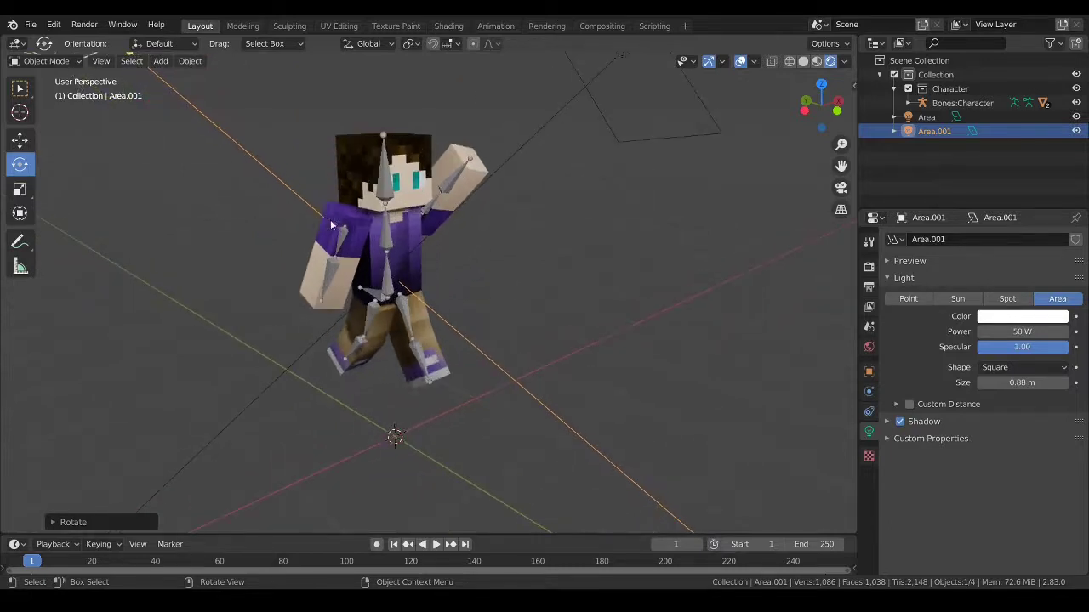
pyautogui.scroll(-2, 431, 288)
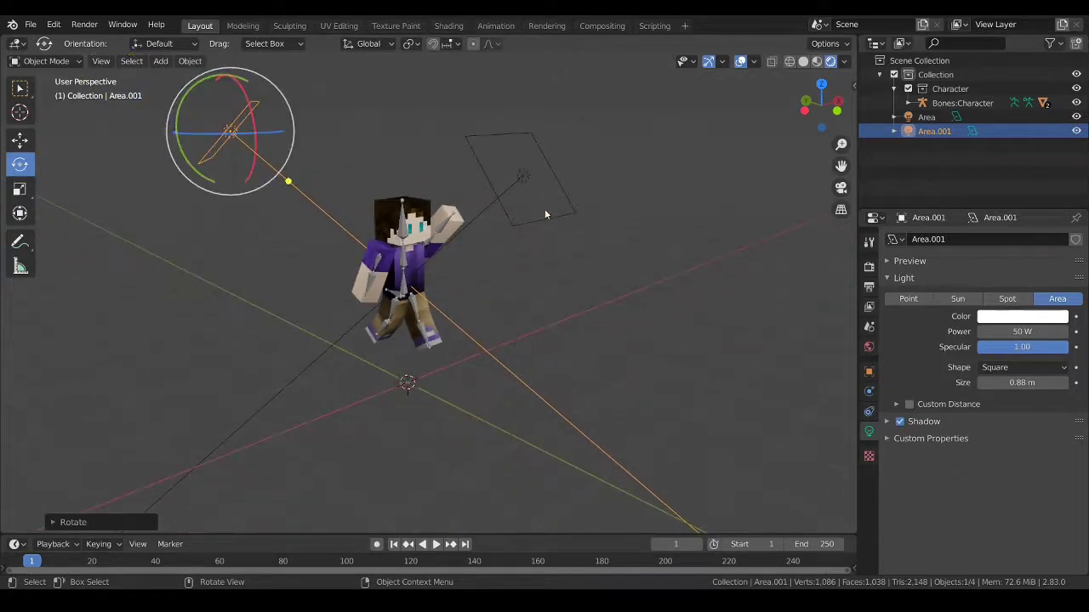
# Check the first area light's settings, leaving it at 40 W
pyautogui.click(529, 185)
pyautogui.click(1025, 316)
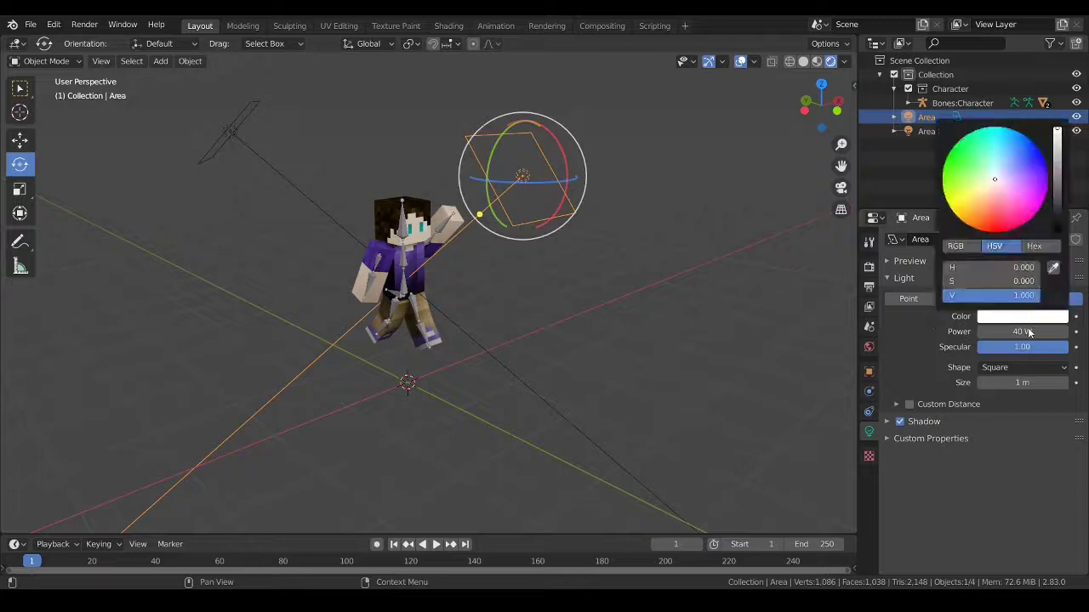
pyautogui.click(1033, 331)
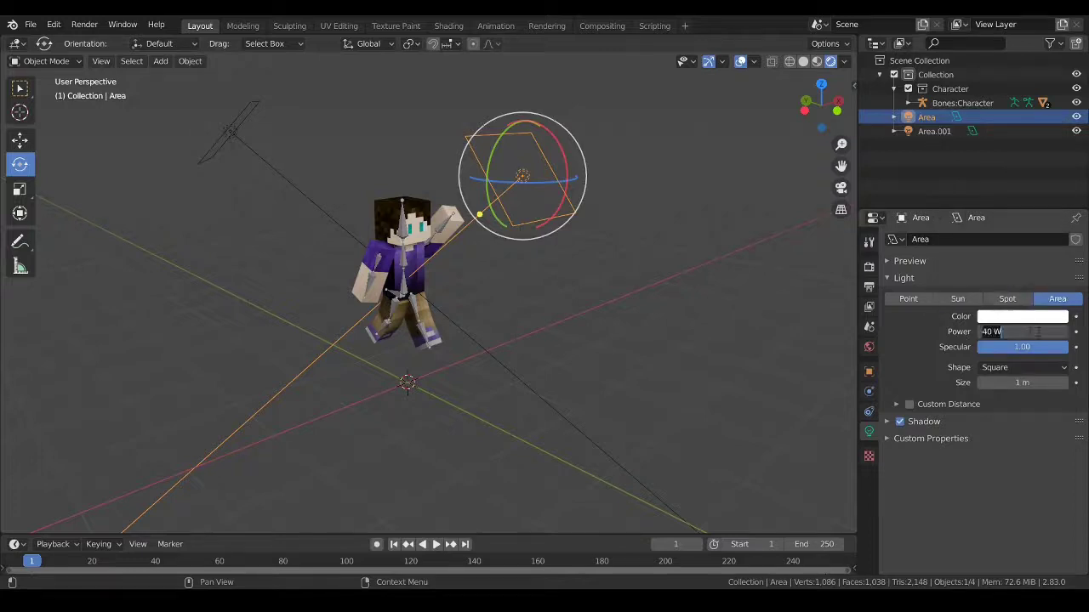
pyautogui.press('Return')
# Raise Area.001's power to 60 W, then deselect everything
pyautogui.click(236, 130)
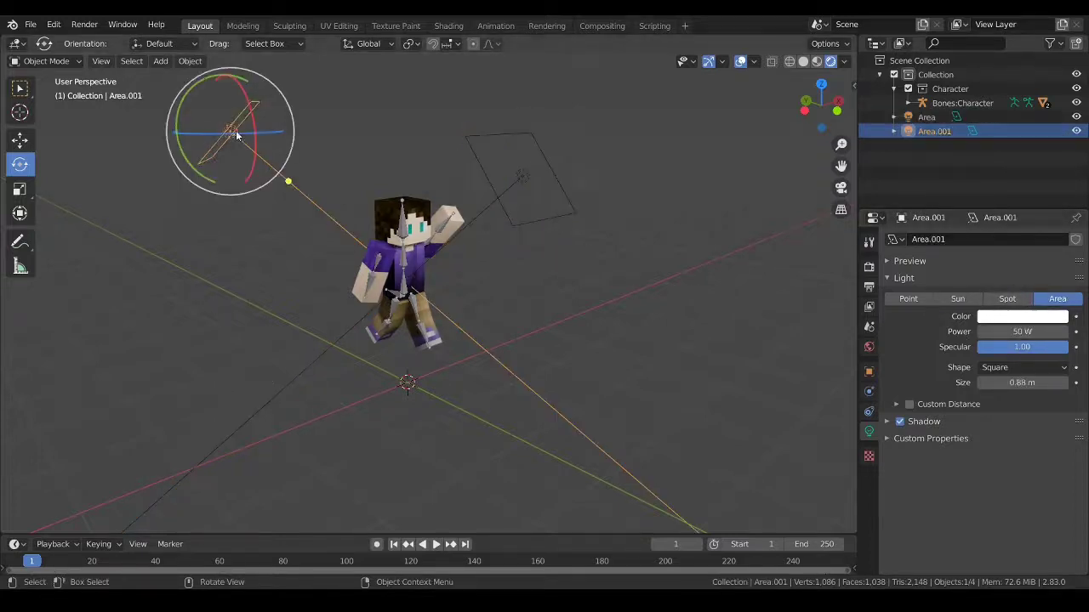
pyautogui.click(1015, 331)
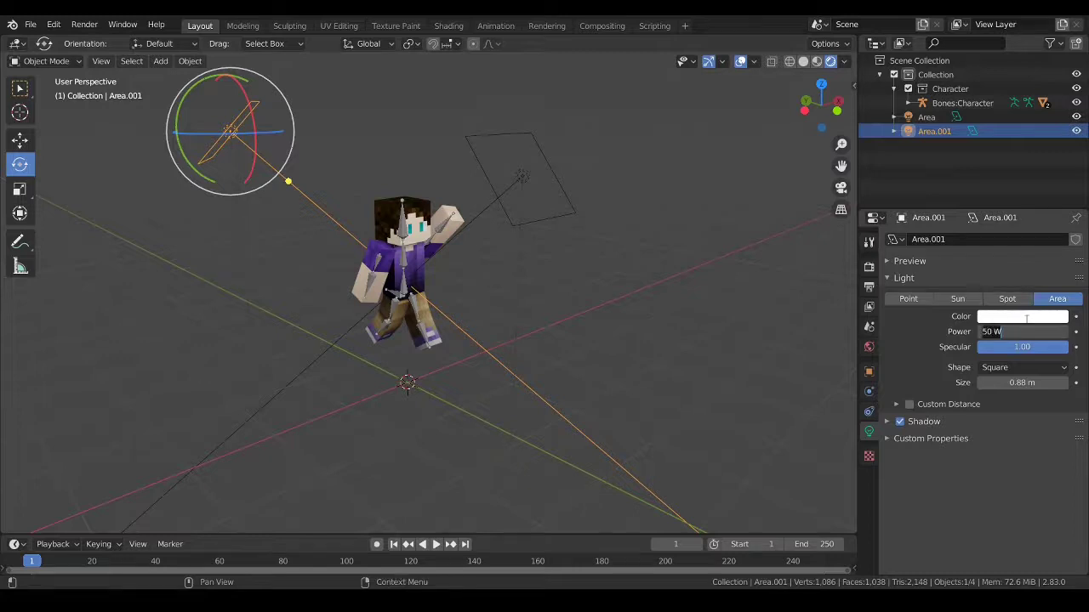
pyautogui.write('60')
pyautogui.press('Return')
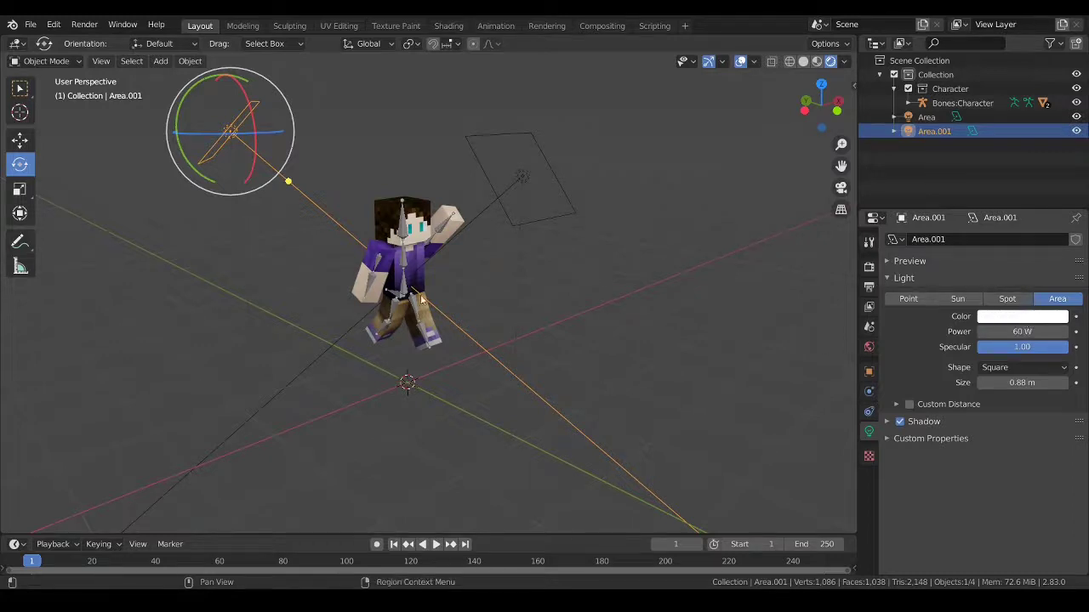
pyautogui.click(281, 268)
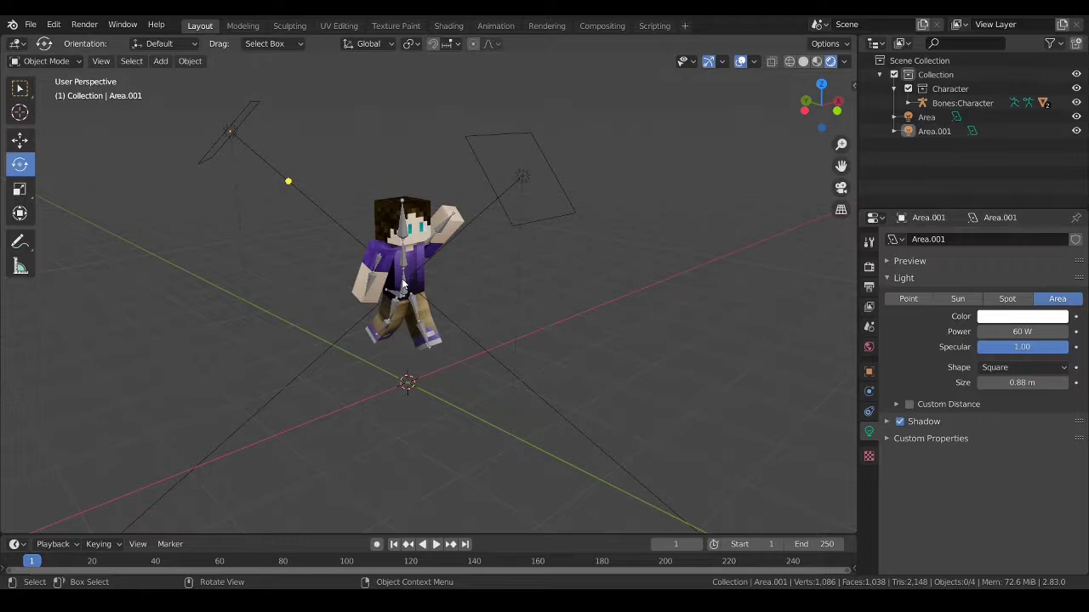
pyautogui.moveTo(358, 281); pyautogui.dragTo(625, 272, button='middle')
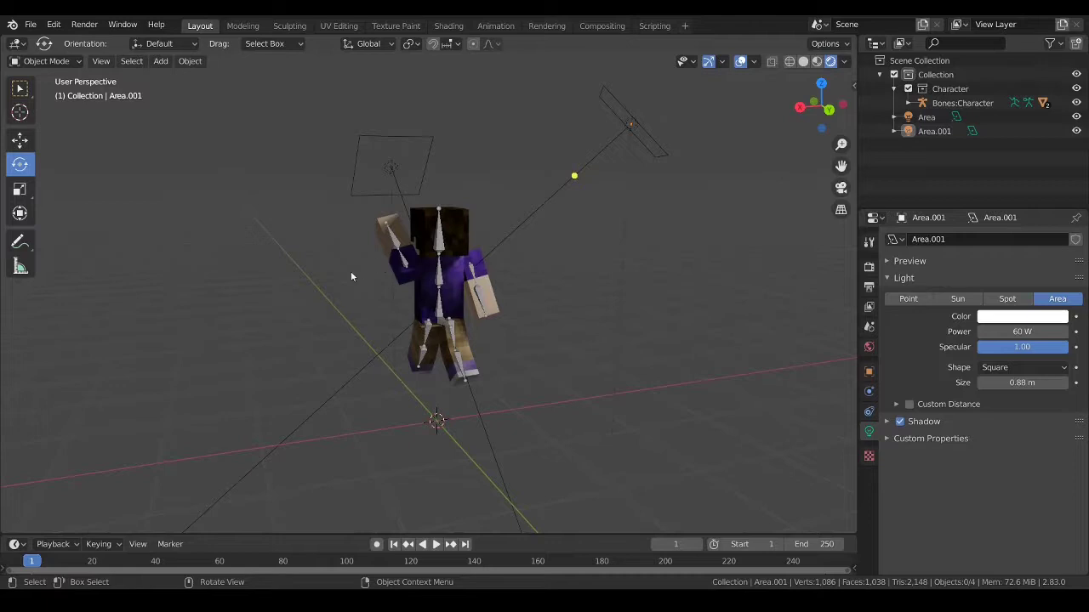
pyautogui.moveTo(509, 250); pyautogui.dragTo(504, 214, button='middle')
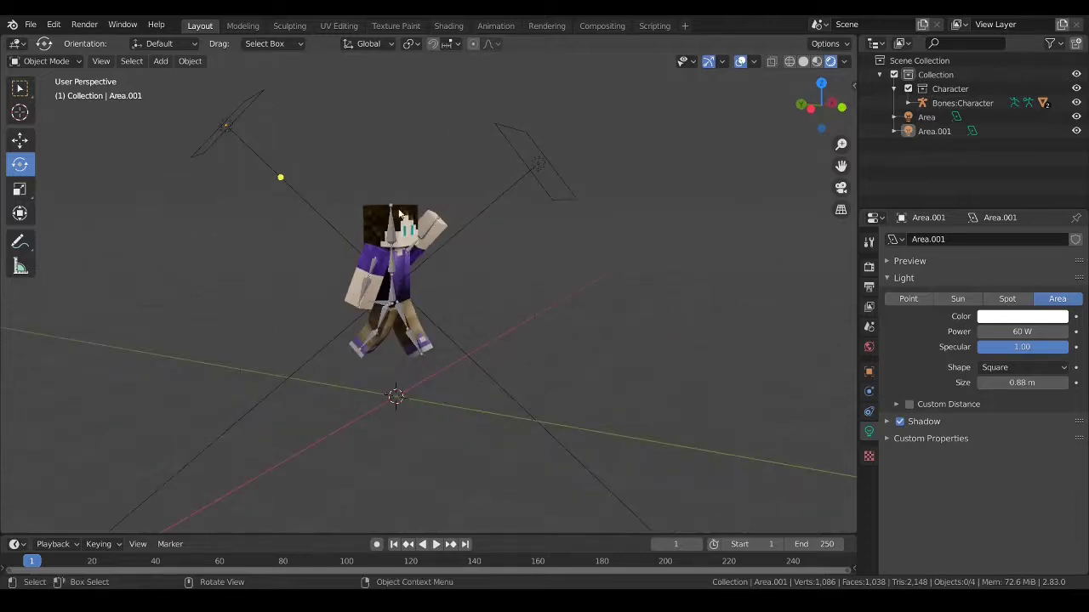
pyautogui.moveTo(400, 214); pyautogui.dragTo(480, 264, button='middle')
pyautogui.scroll(3, 481, 258)
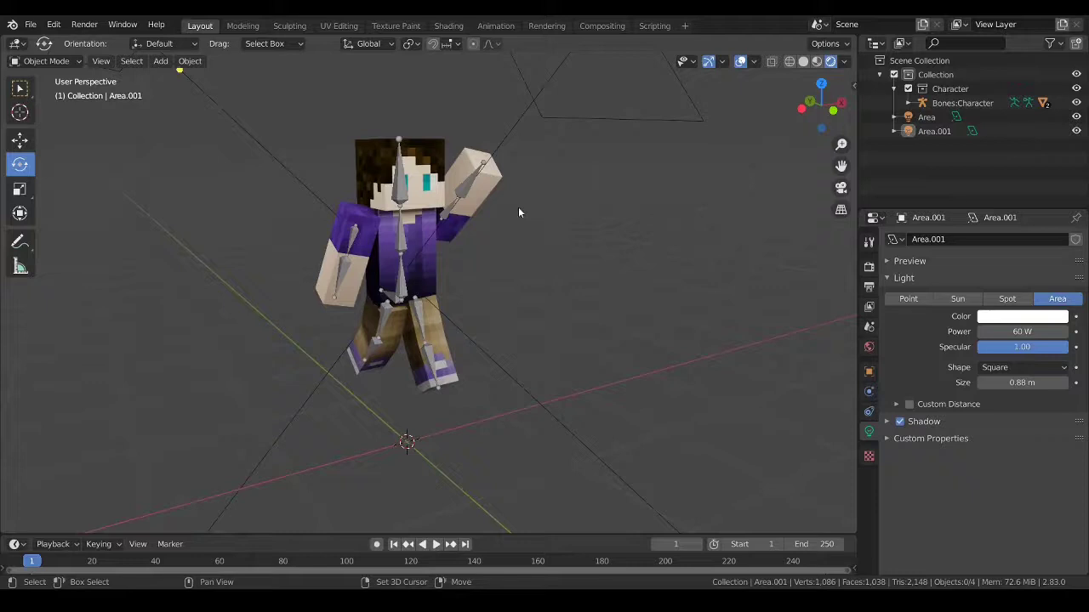
pyautogui.moveTo(518, 207); pyautogui.dragTo(524, 233, button='middle')
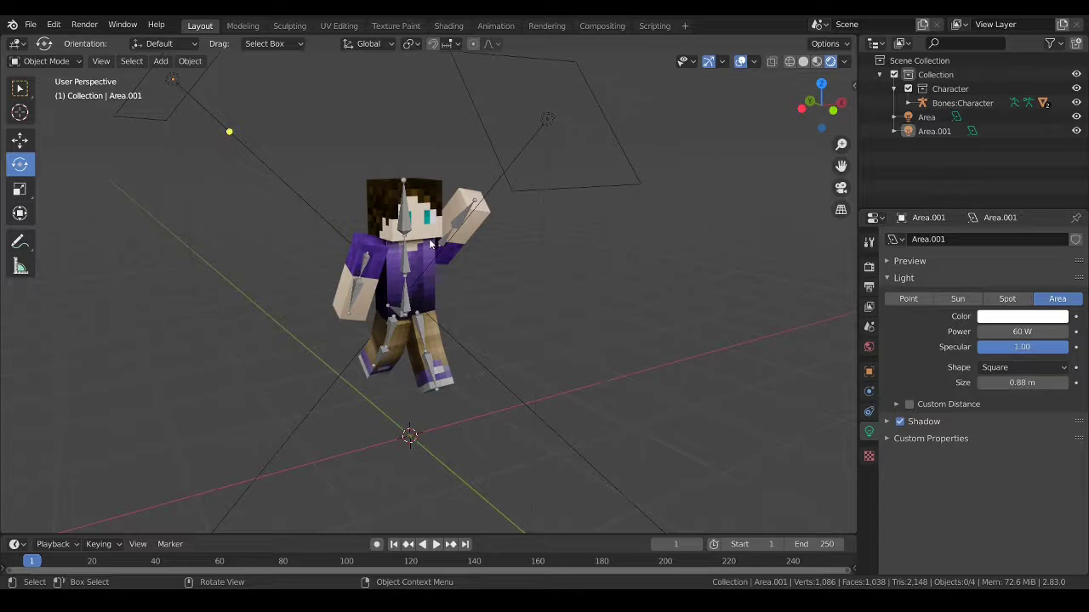
pyautogui.moveTo(192, 327); pyautogui.dragTo(198, 326, button='middle')
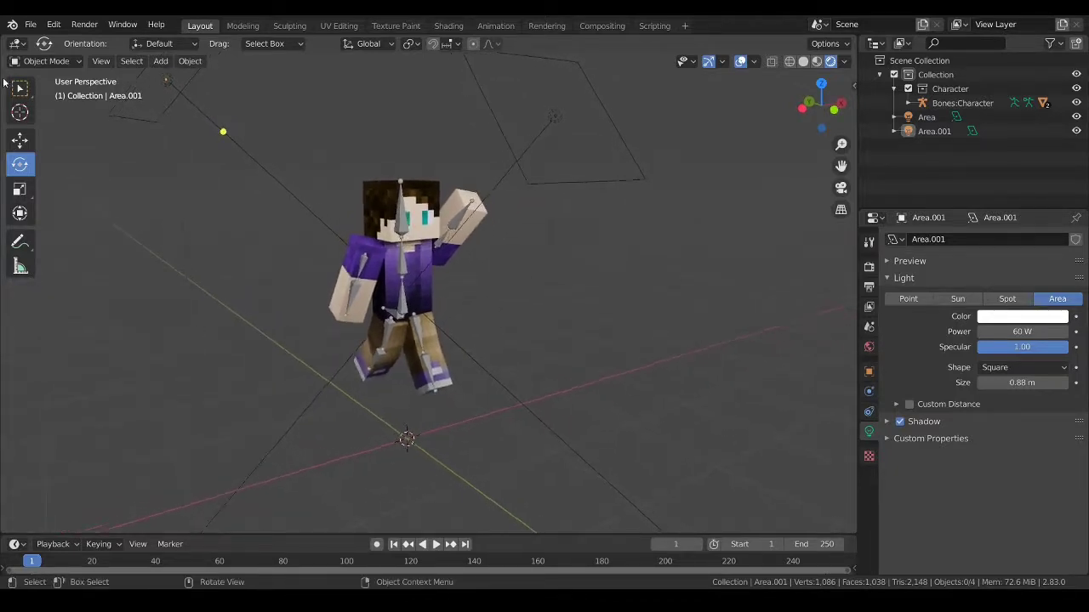
pyautogui.click(20, 139)
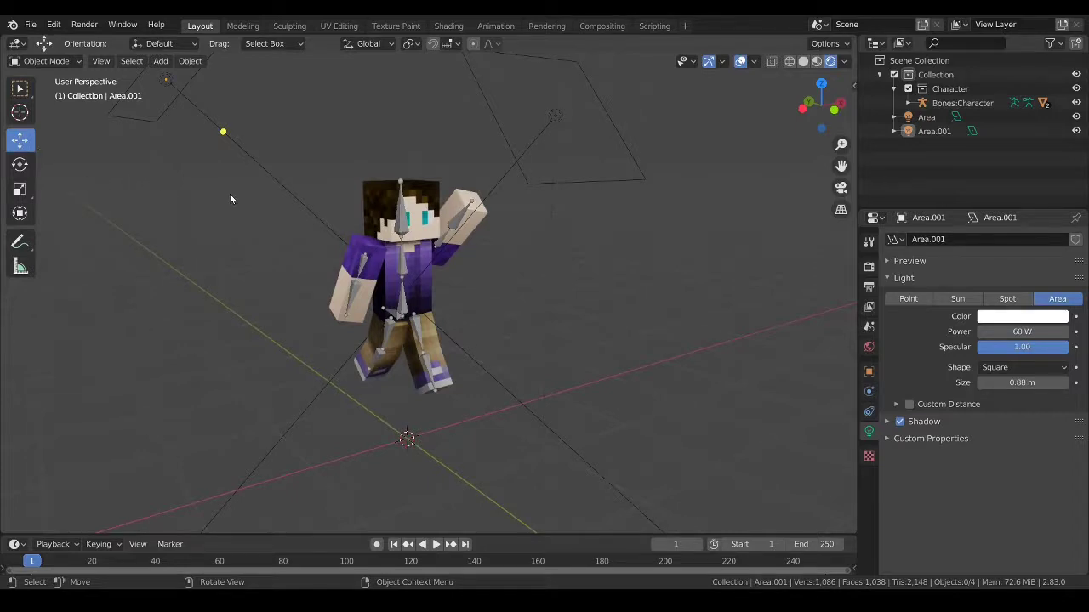
pyautogui.moveTo(213, 188)
pyautogui.mouseDown(button='middle')
pyautogui.moveTo(238, 177)
pyautogui.moveTo(223, 186)
pyautogui.mouseUp(button='middle')
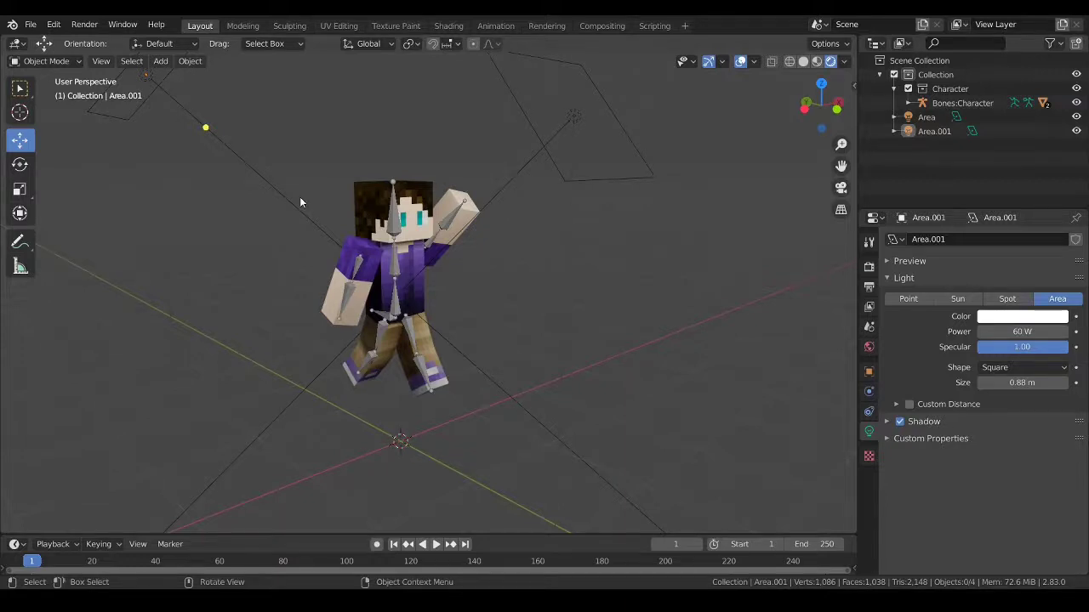
# Add a camera with Shift+A at the 3D cursor below the character
pyautogui.hotkey('shift', 'a')
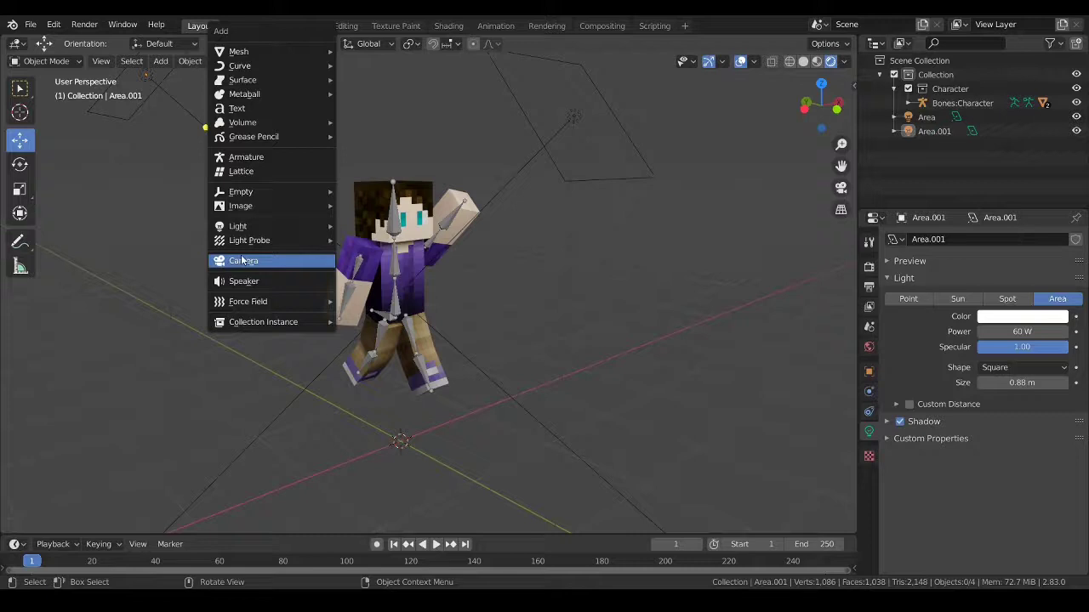
pyautogui.click(280, 261)
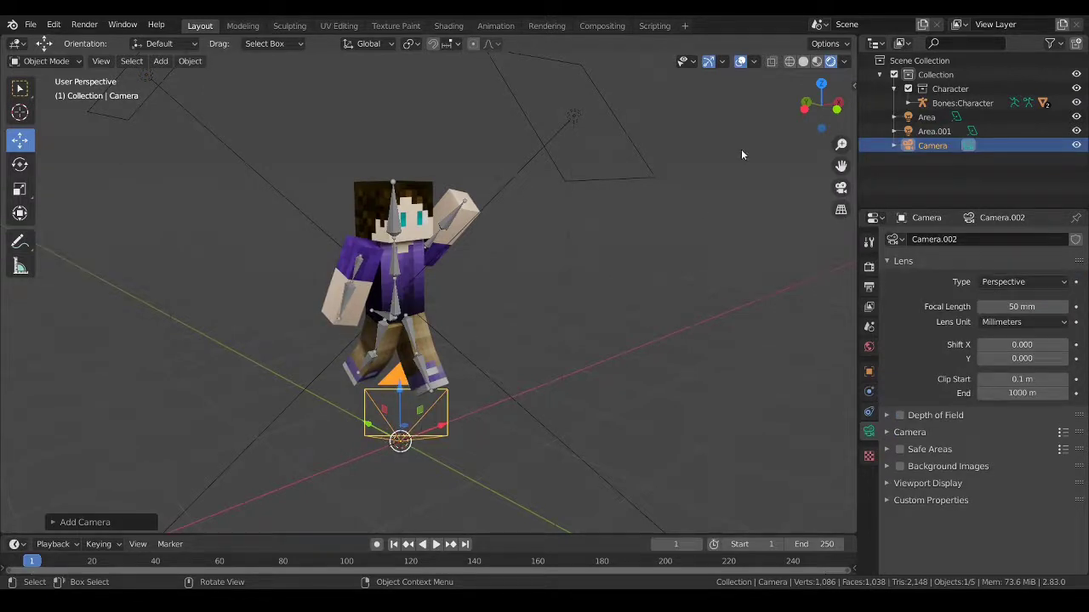
# Enable Lock Camera to View in the sidebar's View tab, test it, and select the character
pyautogui.press('n')
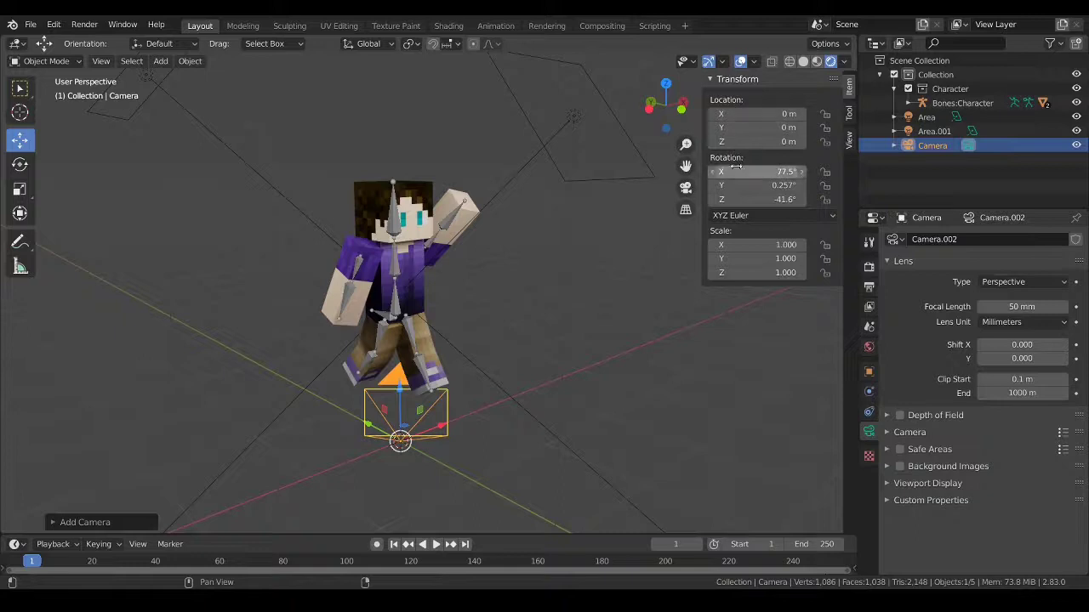
pyautogui.click(850, 119)
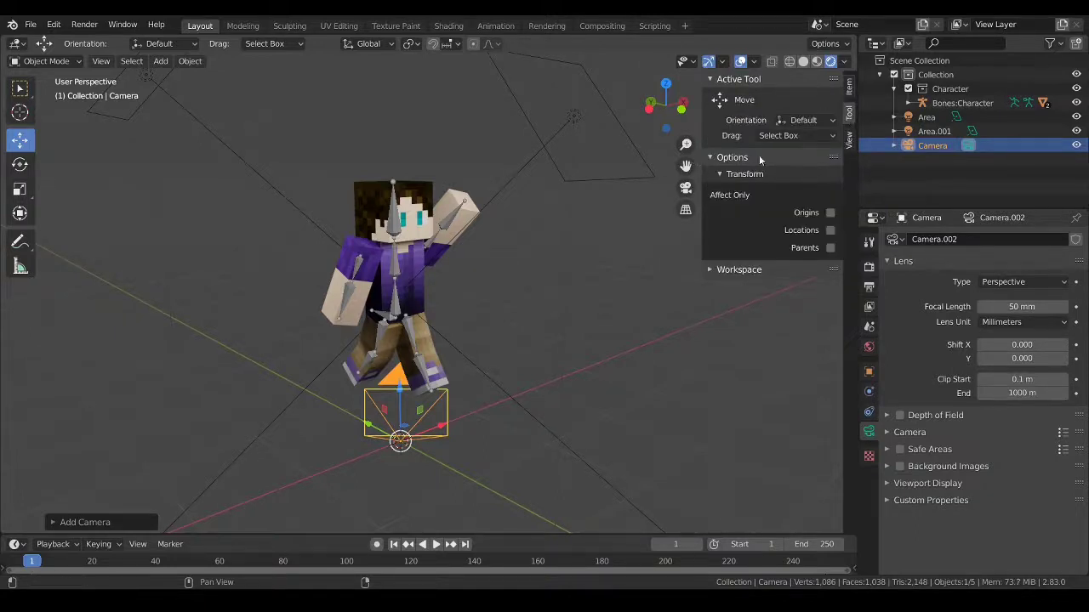
pyautogui.click(848, 138)
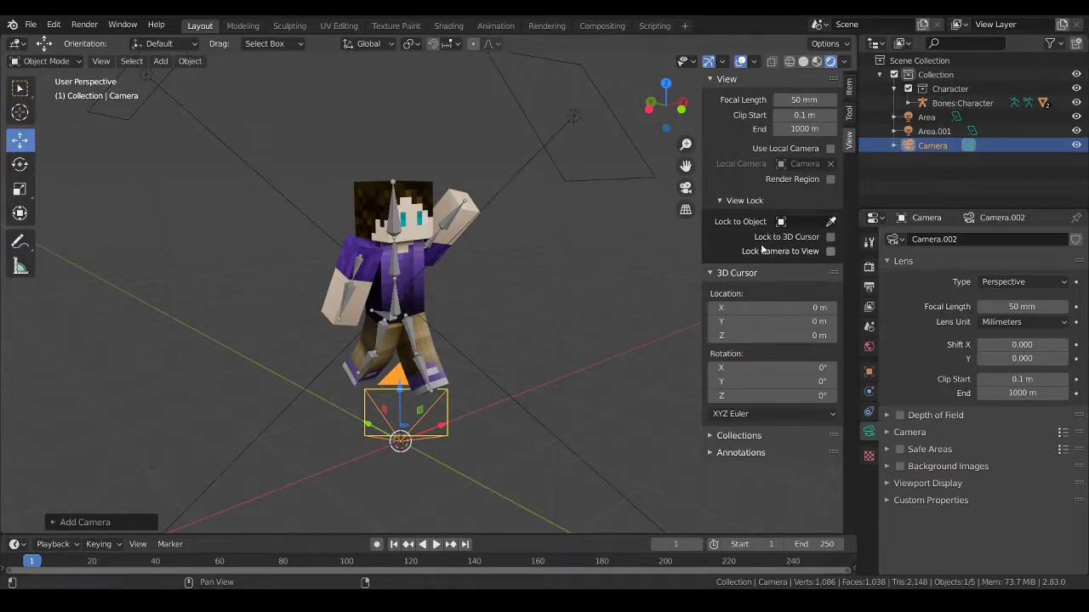
pyautogui.click(830, 253)
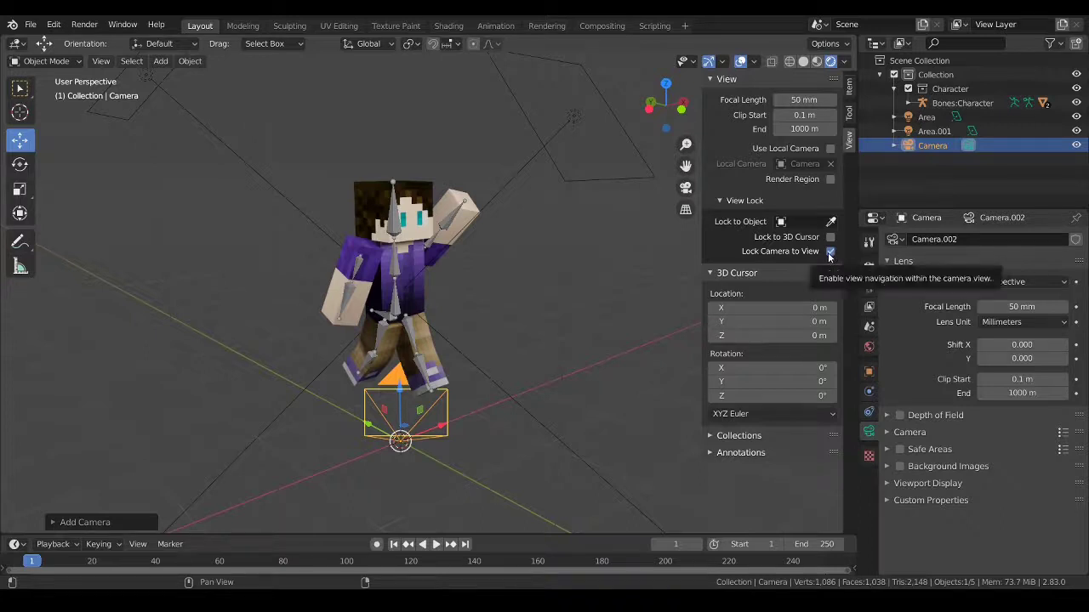
pyautogui.press('KP_0')
pyautogui.press('KP_0')
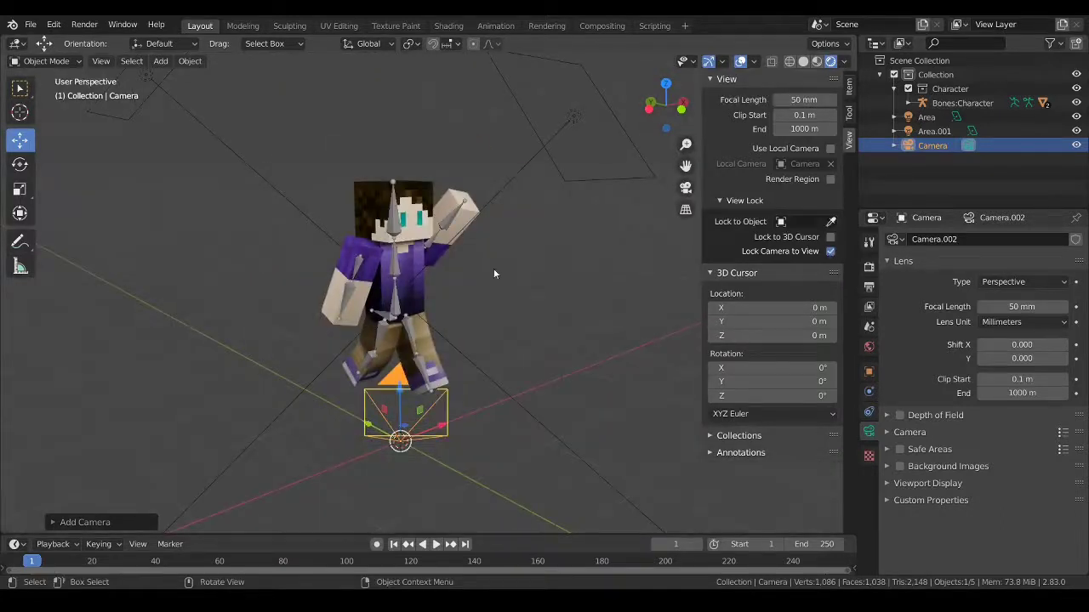
pyautogui.scroll(-2, 446, 339)
pyautogui.scroll(4, 446, 339)
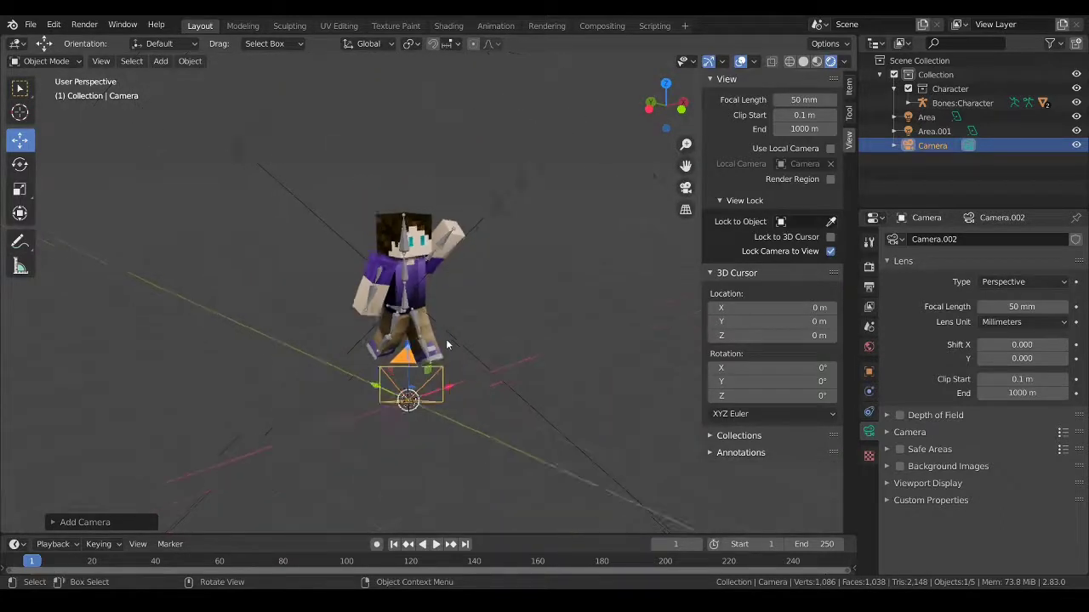
pyautogui.click(559, 291)
pyautogui.click(401, 262)
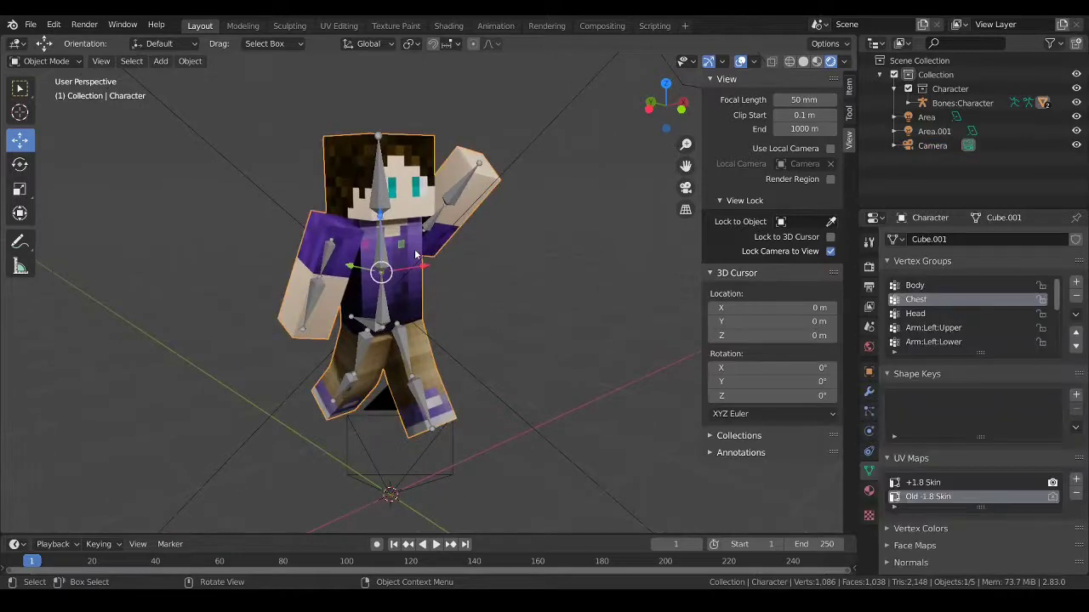
# Turn on Lock to 3D Cursor and select the character's armature
pyautogui.press('KP_0')
pyautogui.press('KP_0')
pyautogui.press('KP_0')
pyautogui.press('KP_0')
pyautogui.press('KP_0')
pyautogui.press('KP_0')
pyautogui.click(830, 238)
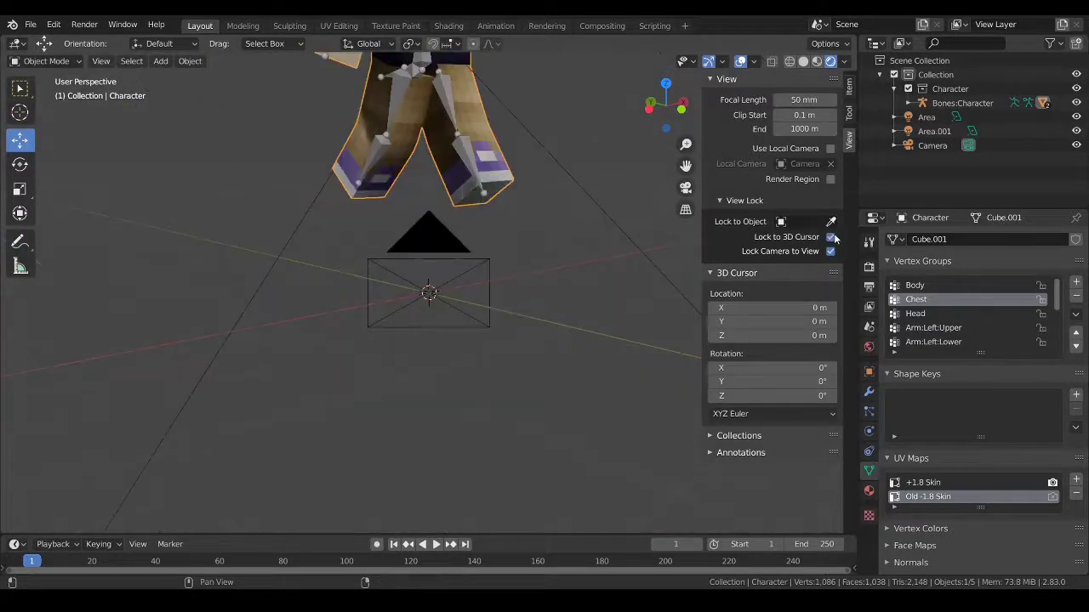
pyautogui.click(454, 127)
pyautogui.scroll(-6, 455, 120)
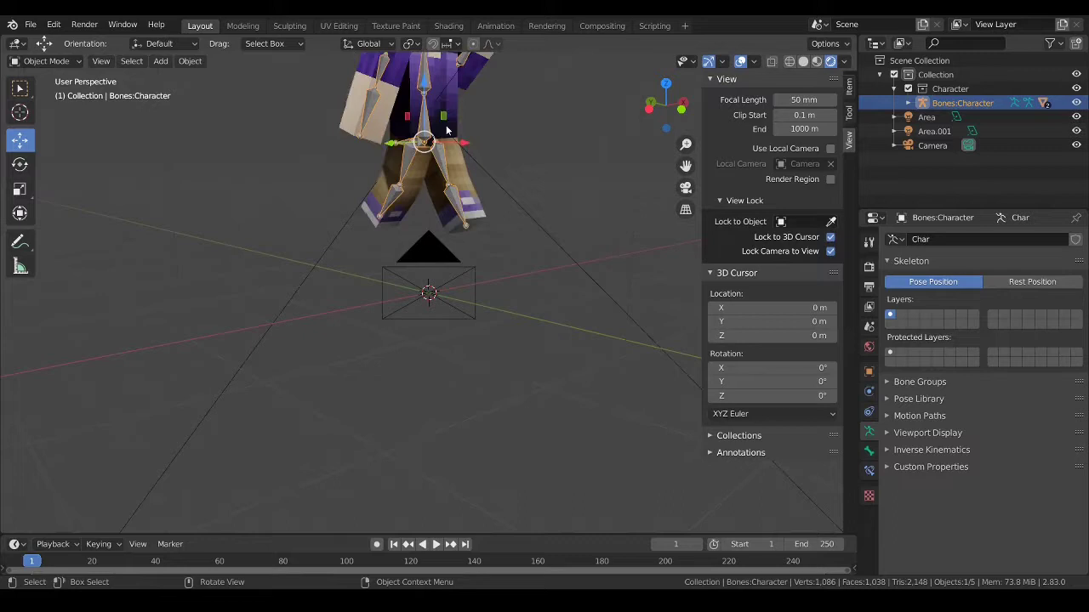
pyautogui.scroll(2, 380, 137)
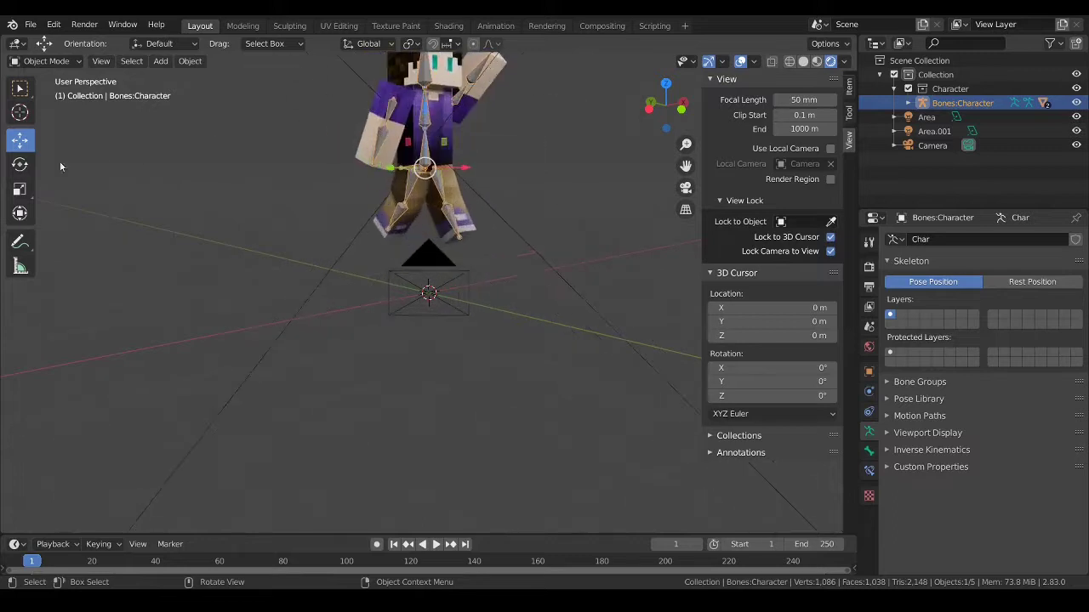
pyautogui.scroll(-2, 364, 147)
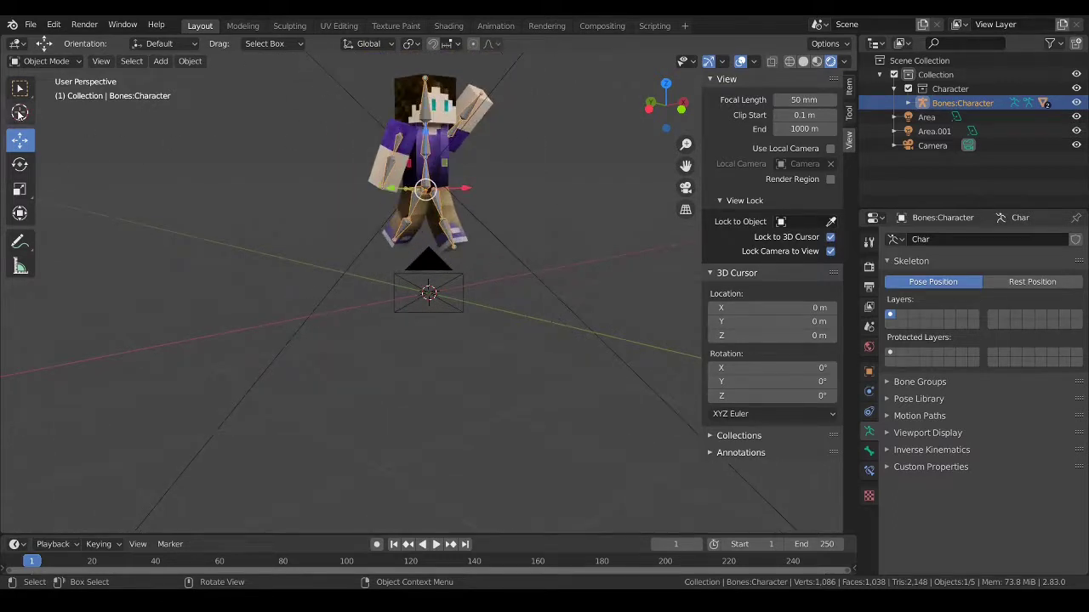
# Place the 3D cursor on the character's chest and check the camera view
pyautogui.click(20, 112)
pyautogui.click(428, 151)
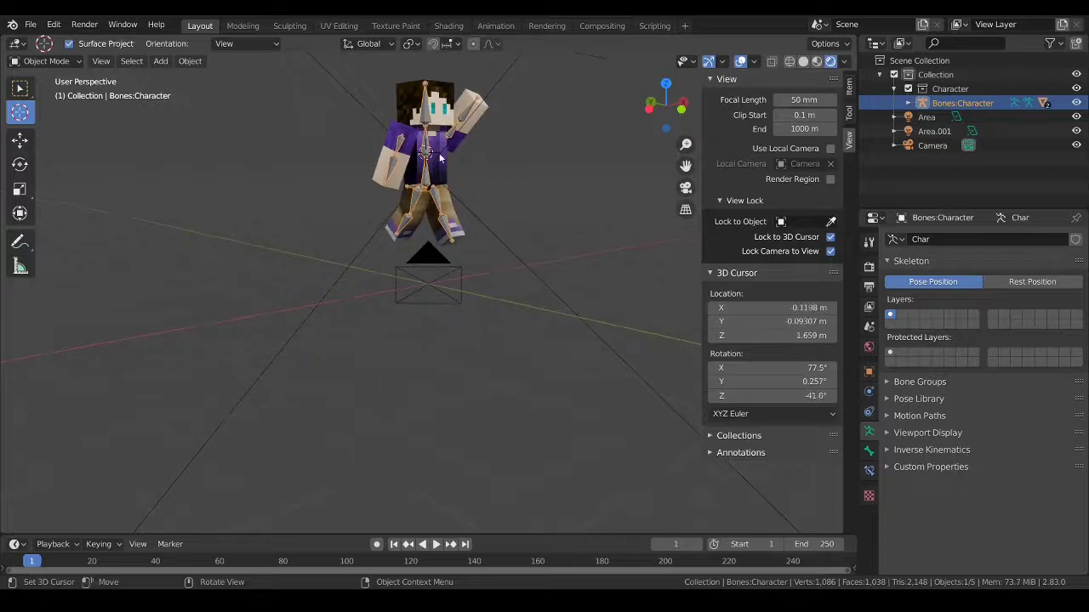
pyautogui.press('KP_0')
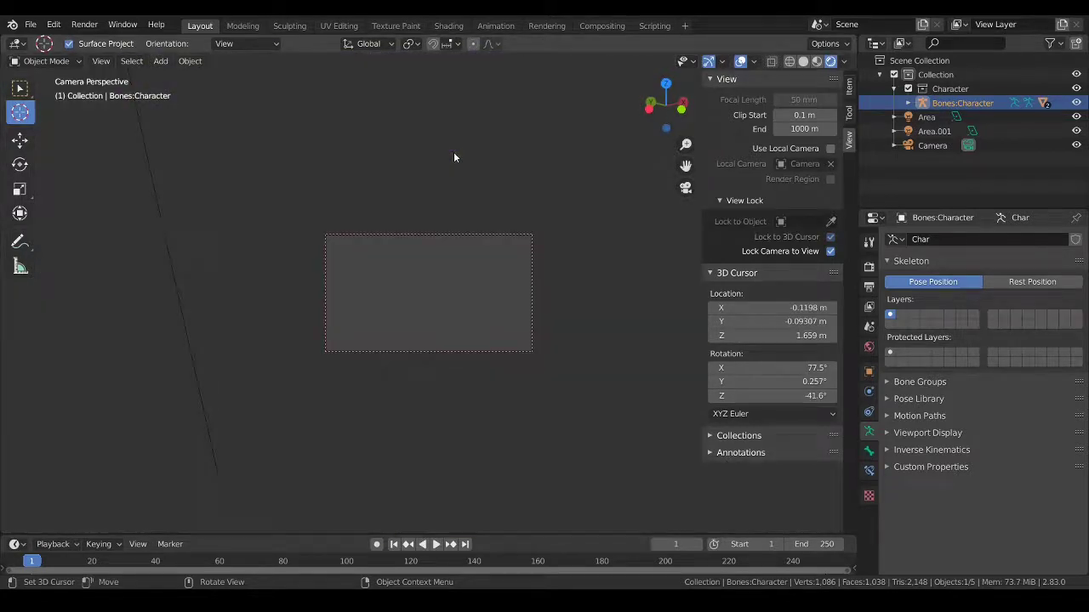
pyautogui.press('KP_0')
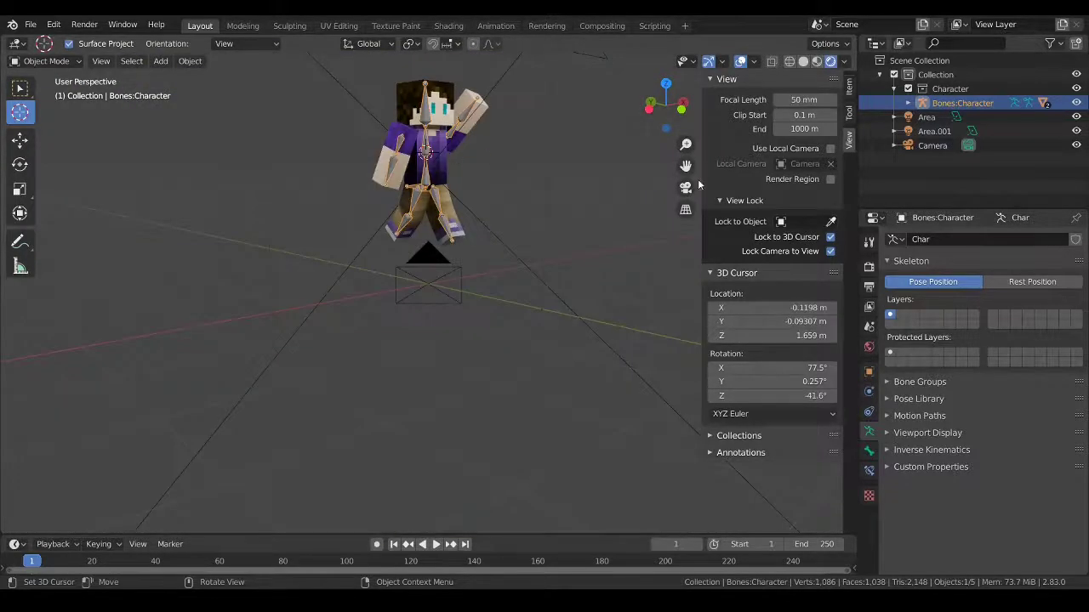
# Turn off Lock to 3D Cursor and hide the view sidebar
pyautogui.click(829, 237)
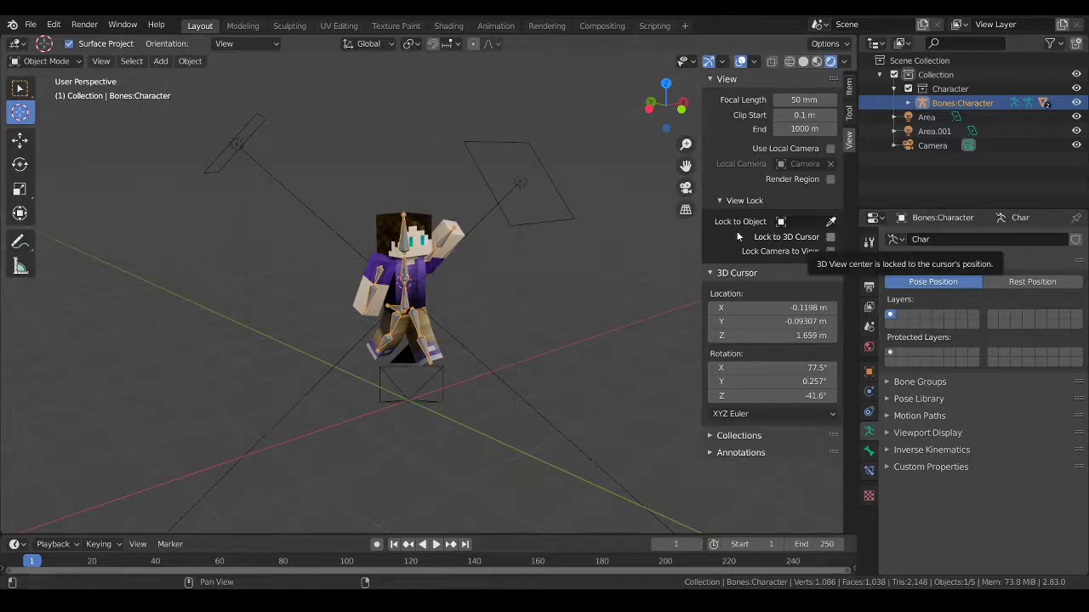
pyautogui.press('n')
pyautogui.moveTo(598, 259); pyautogui.dragTo(502, 257, button='middle')
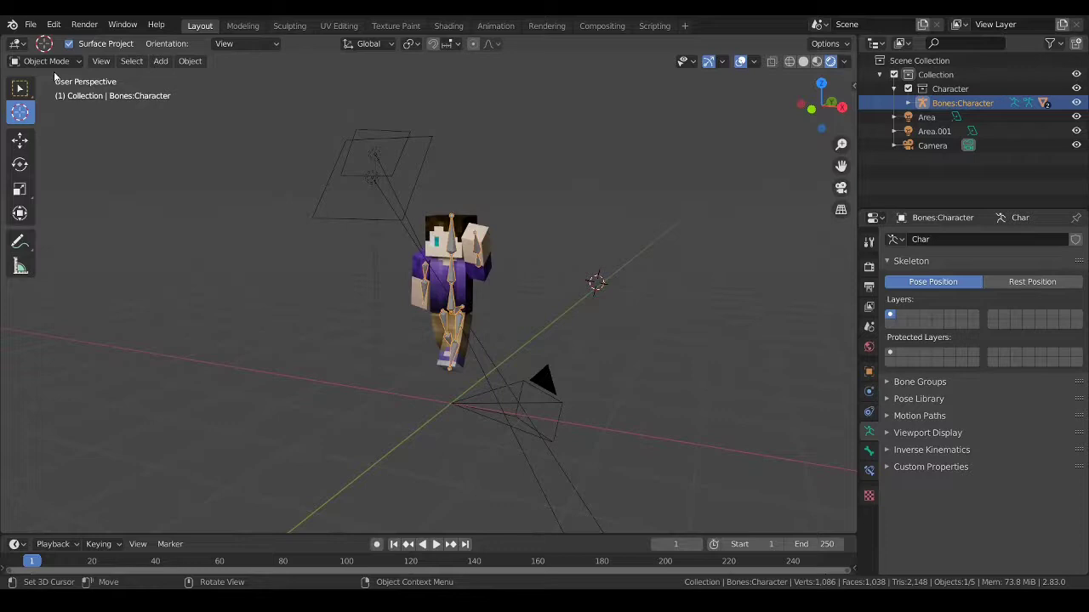
# Select the camera and drag it closer to the character, checking through the camera view
pyautogui.click(22, 142)
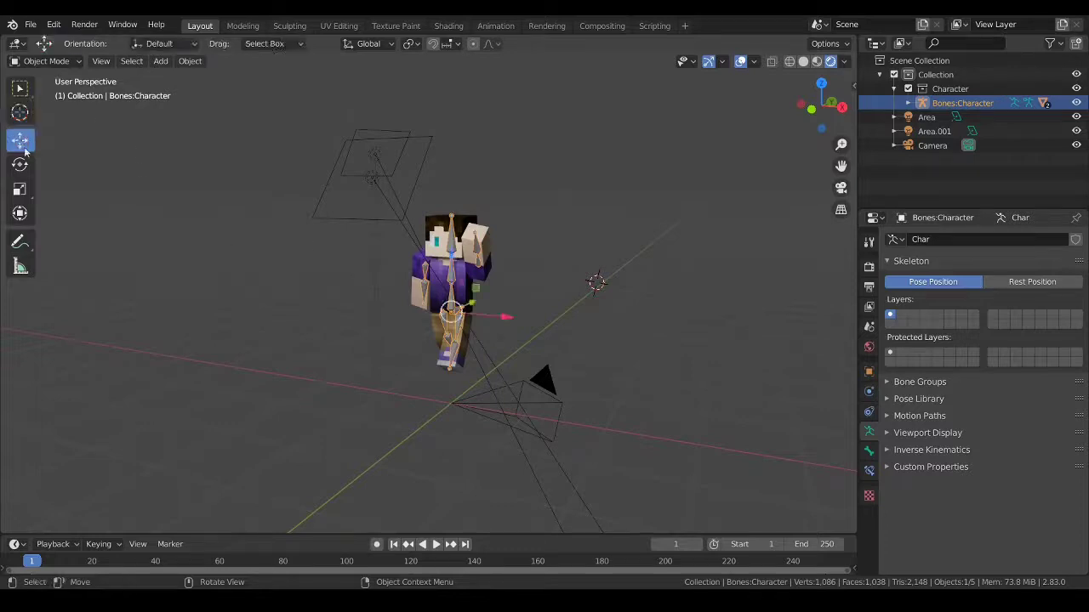
pyautogui.click(557, 415)
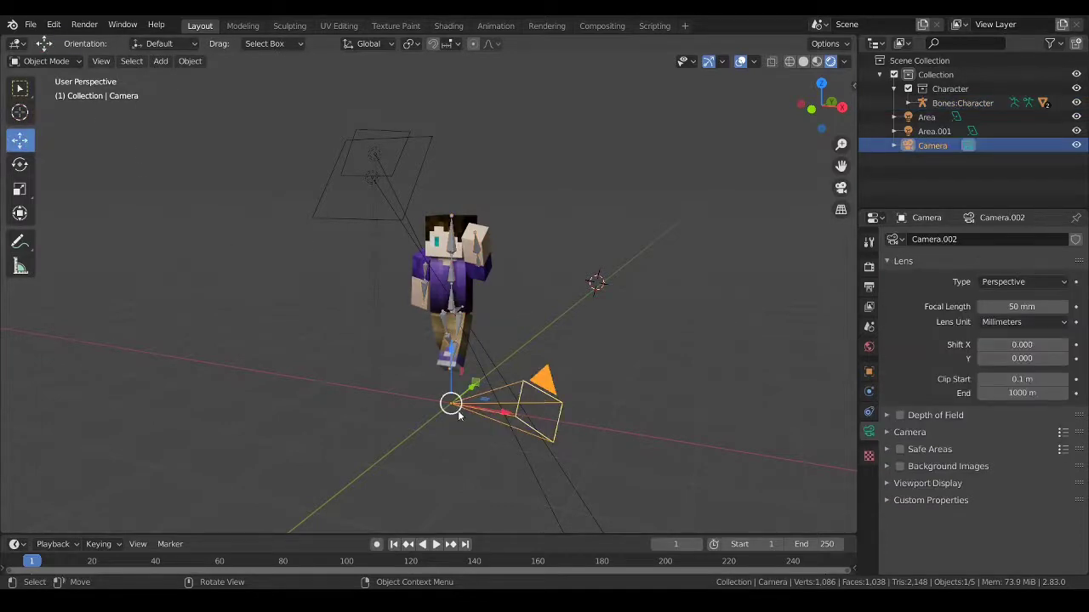
pyautogui.moveTo(450, 403); pyautogui.dragTo(459, 248)
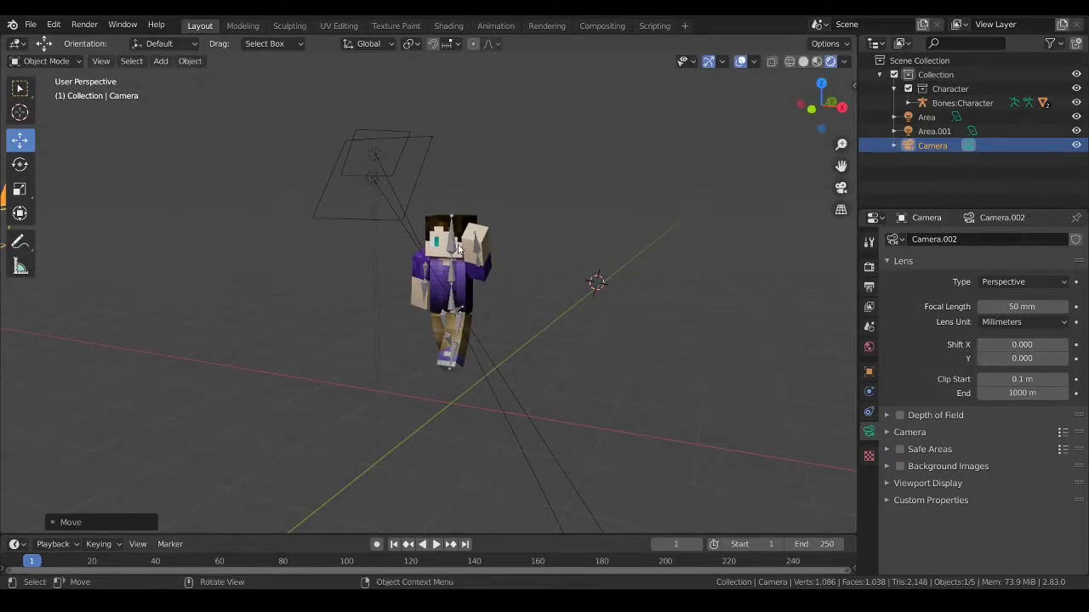
pyautogui.moveTo(459, 248); pyautogui.dragTo(307, 255, button='middle')
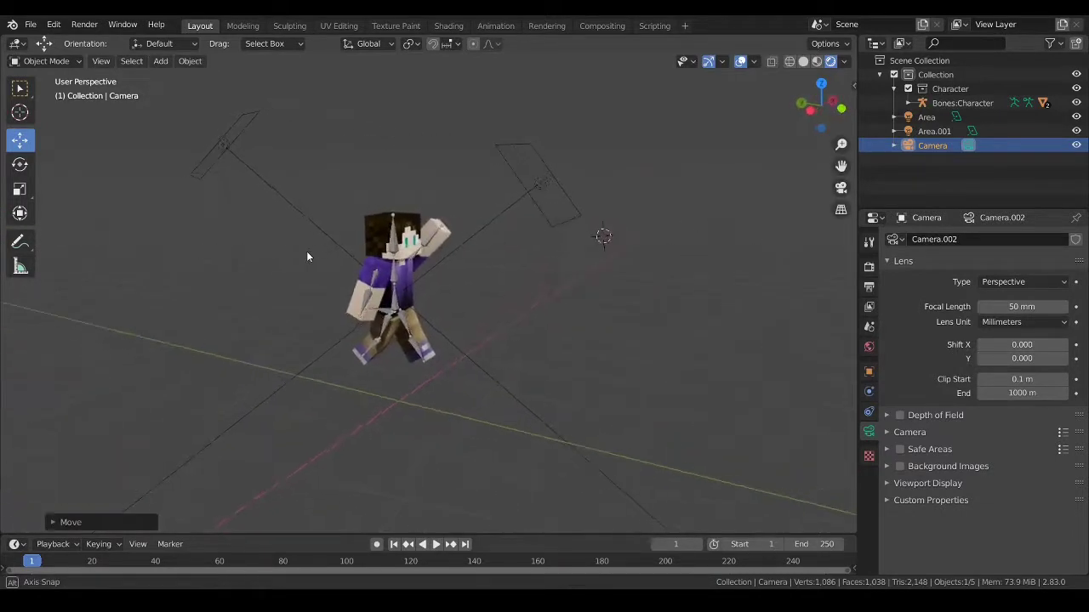
pyautogui.press('KP_0')
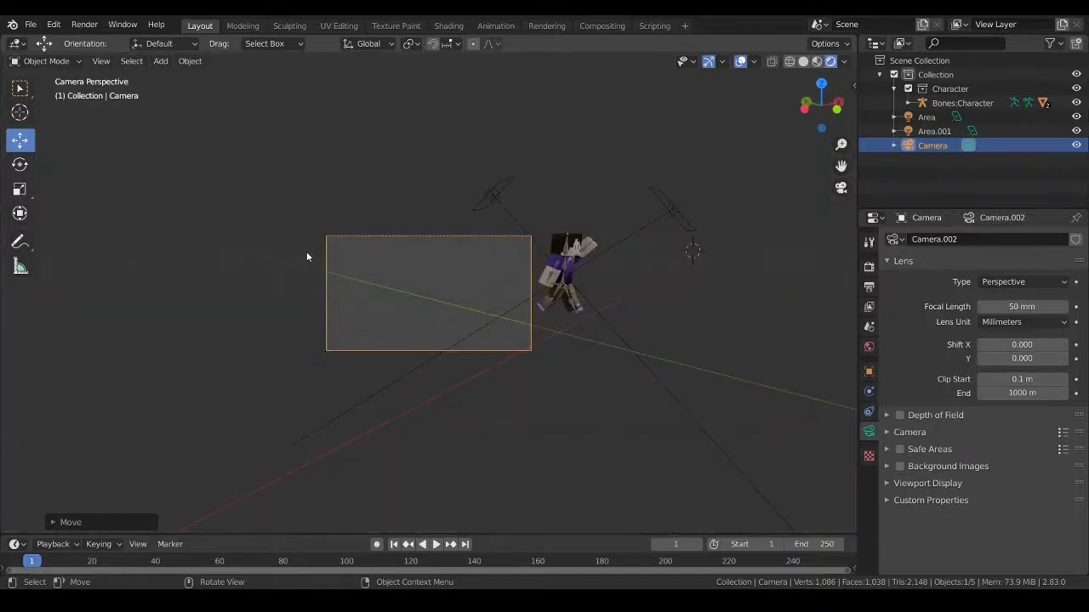
pyautogui.press('KP_0')
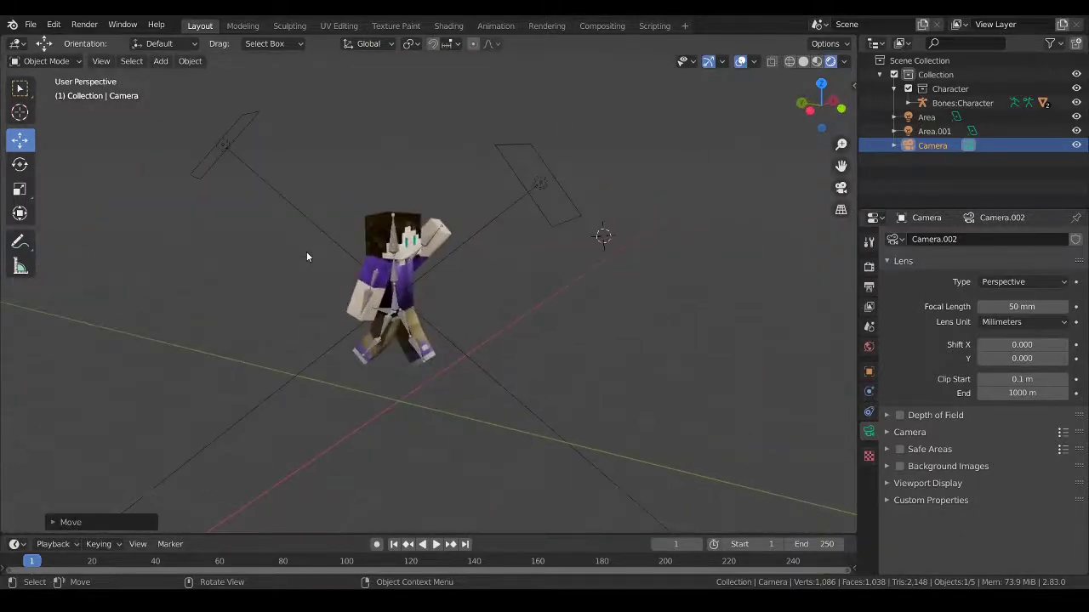
pyautogui.scroll(-3, 297, 249)
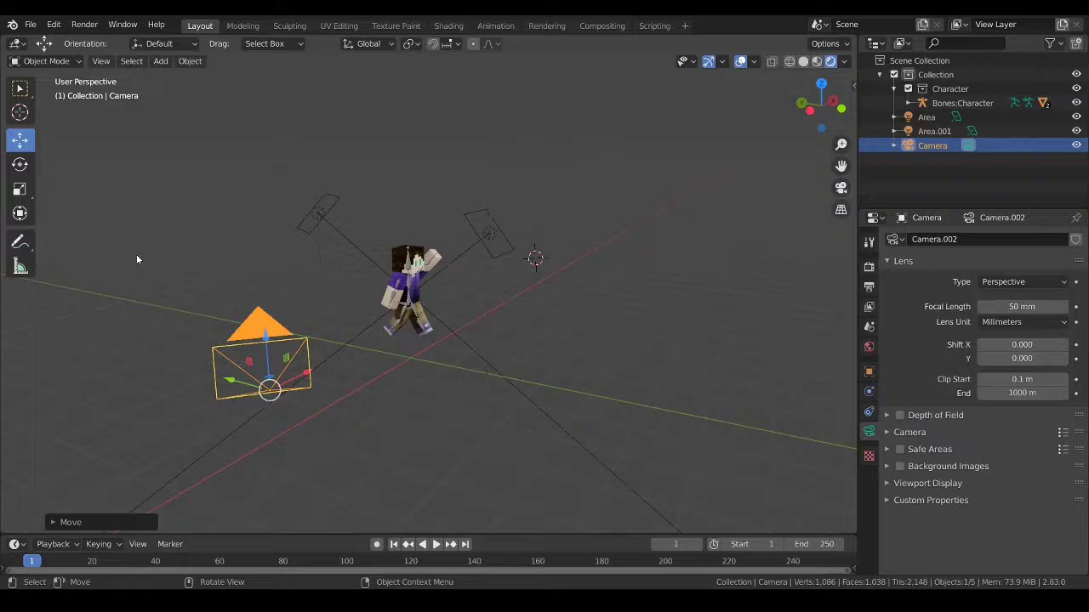
pyautogui.moveTo(269, 391); pyautogui.dragTo(482, 298)
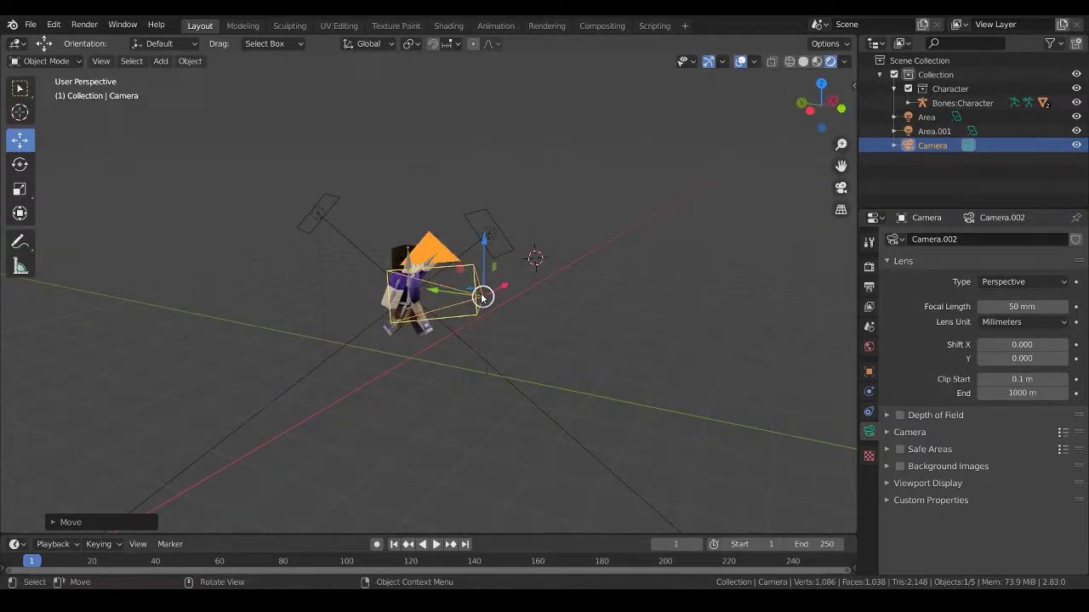
pyautogui.press('KP_0')
# Reposition the camera beside the character with G and check its framing
pyautogui.press('KP_0')
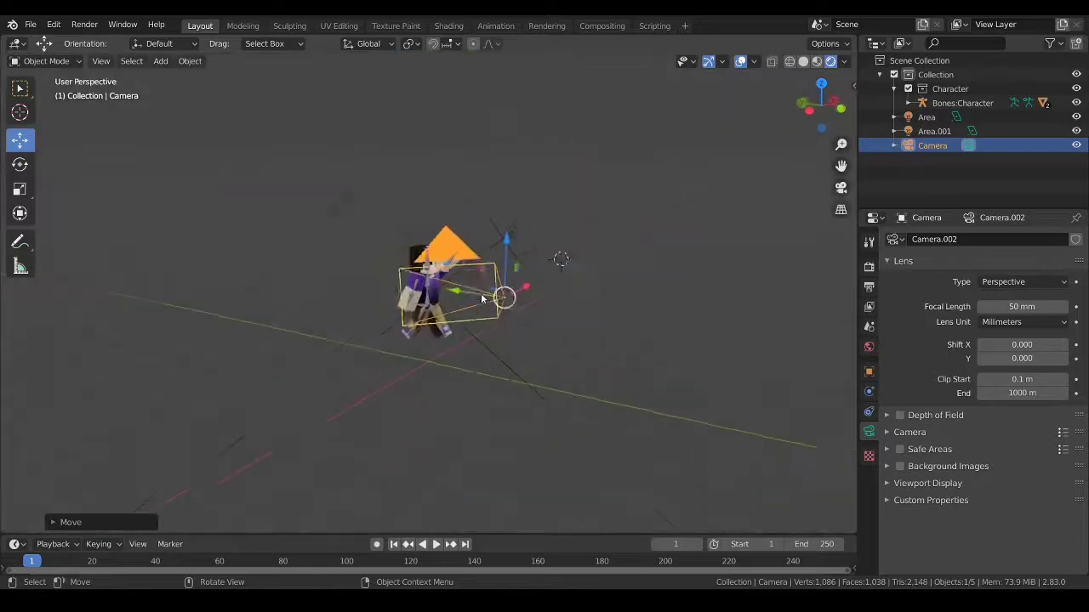
pyautogui.moveTo(485, 296); pyautogui.dragTo(590, 270)
pyautogui.press('KP_0')
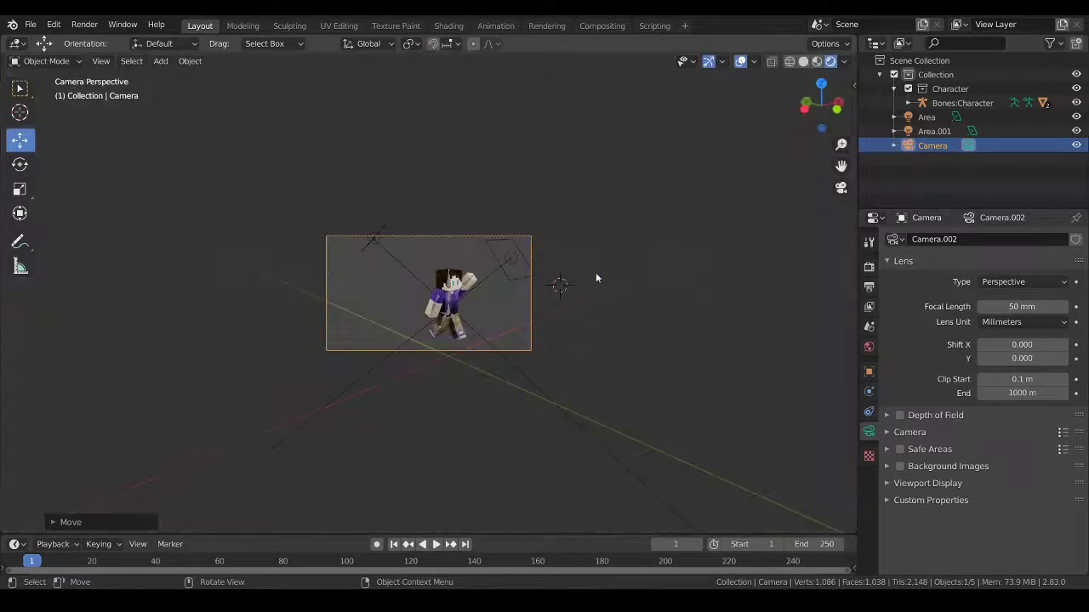
pyautogui.scroll(5, 481, 290)
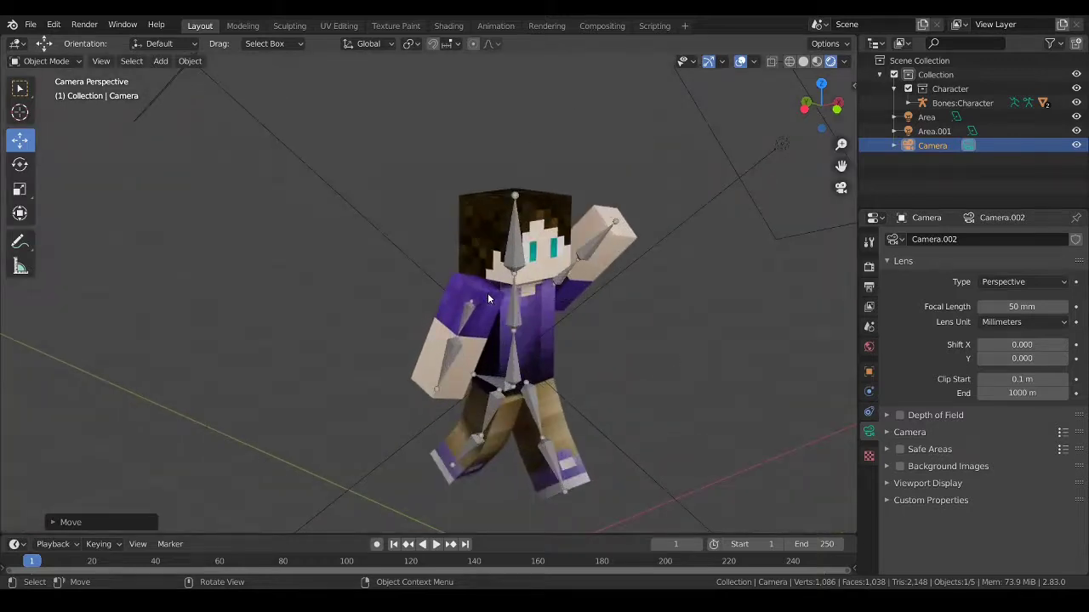
pyautogui.scroll(-2, 487, 292)
pyautogui.moveTo(489, 297); pyautogui.dragTo(492, 300, button='middle')
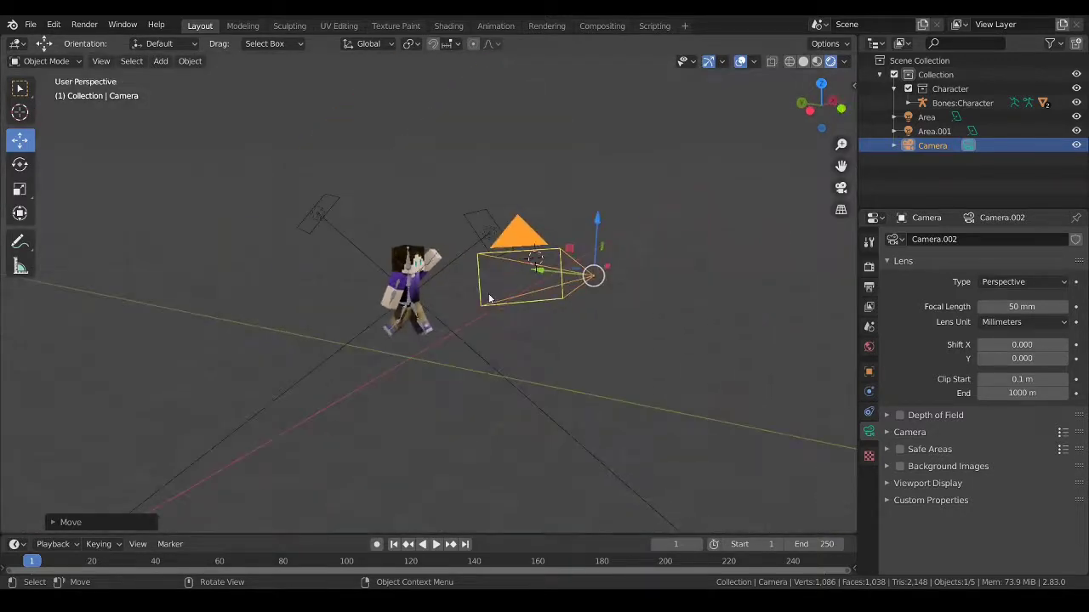
pyautogui.moveTo(337, 346); pyautogui.dragTo(276, 341, button='middle')
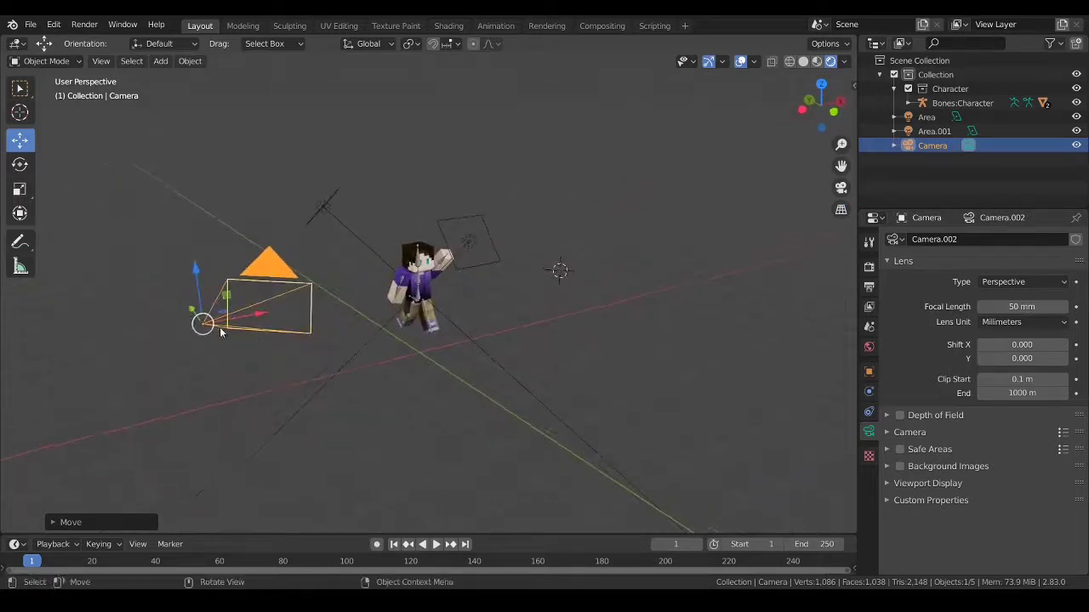
pyautogui.press('g')
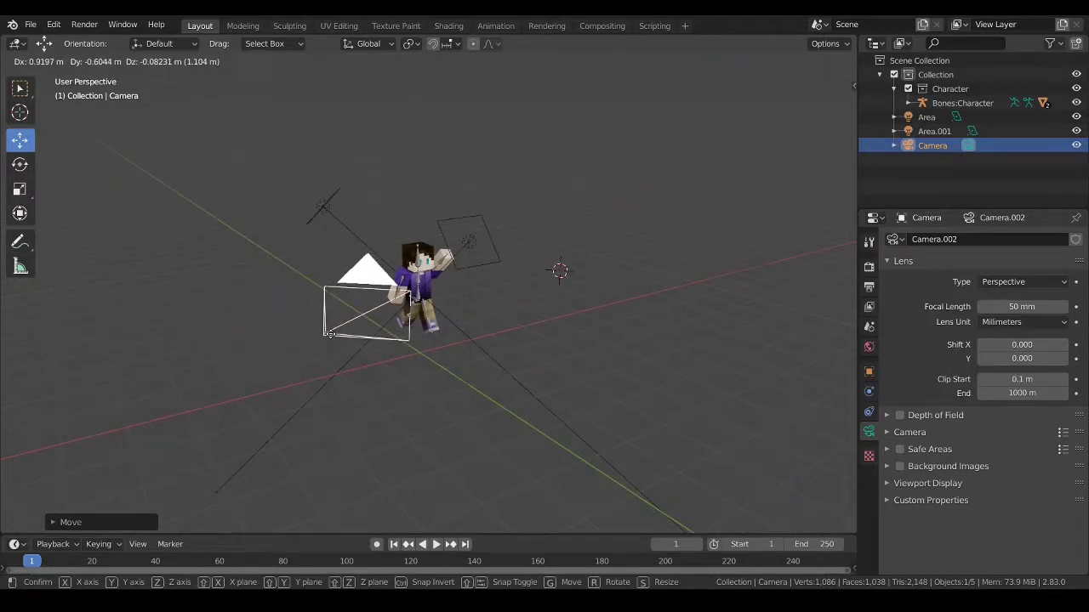
pyautogui.click(331, 338)
pyautogui.press('KP_0')
pyautogui.press('KP_0')
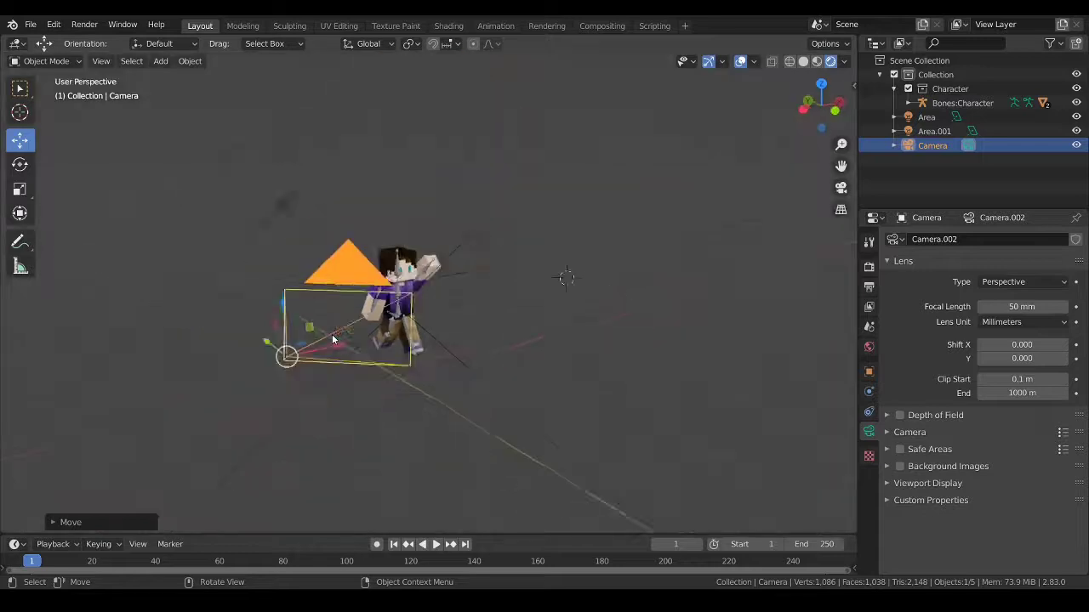
# Refine the camera's position until its view frames the whole waving character
pyautogui.press('g')
pyautogui.click(325, 333)
pyautogui.moveTo(325, 333); pyautogui.dragTo(639, 318, button='middle')
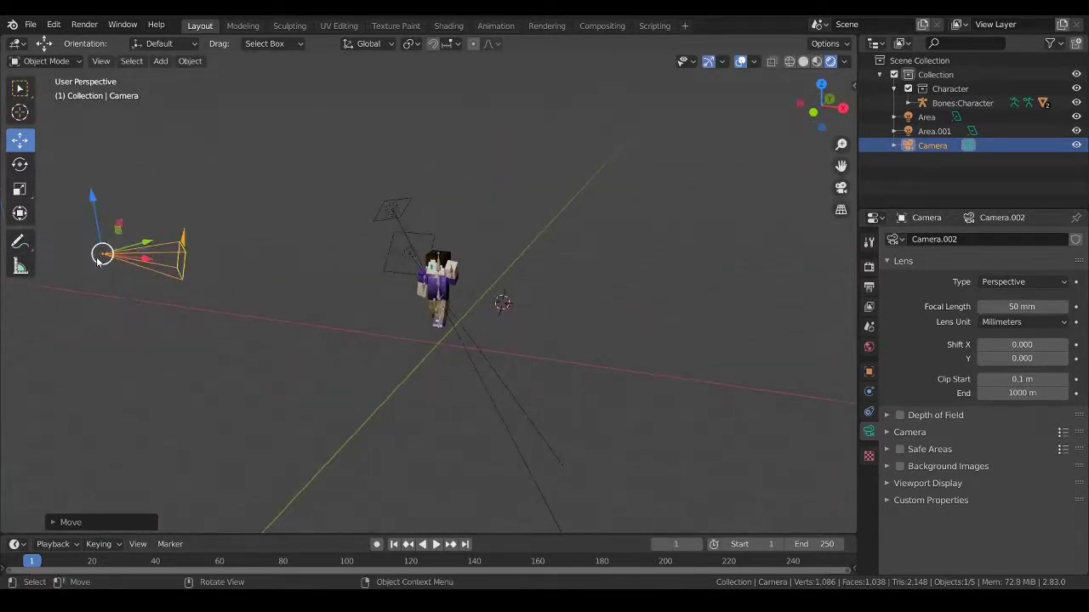
pyautogui.press('g')
pyautogui.click(146, 258)
pyautogui.press('KP_0')
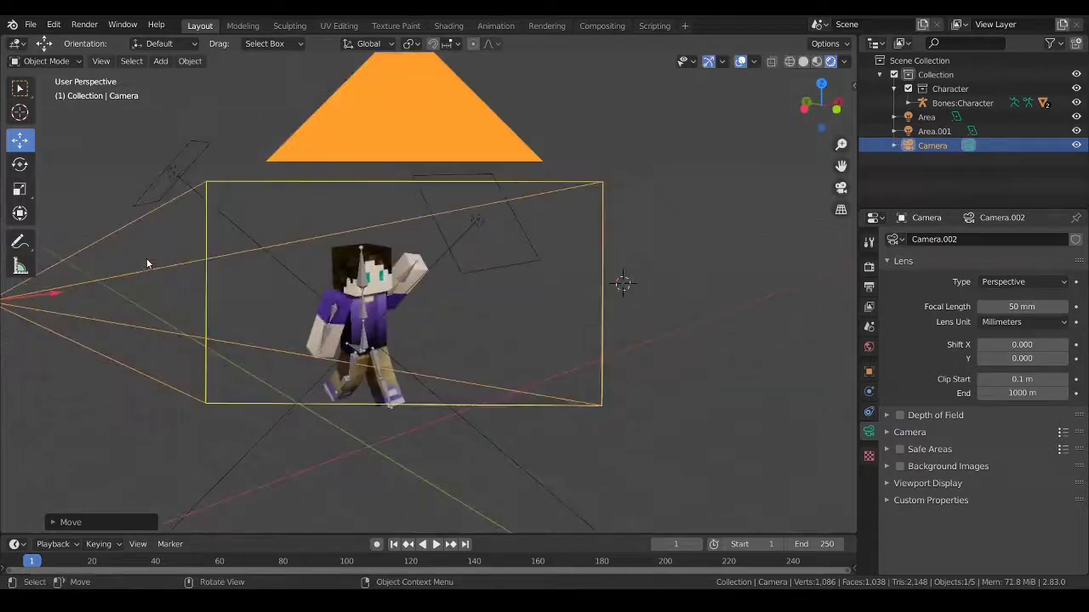
pyautogui.moveTo(146, 258); pyautogui.dragTo(296, 329, button='middle')
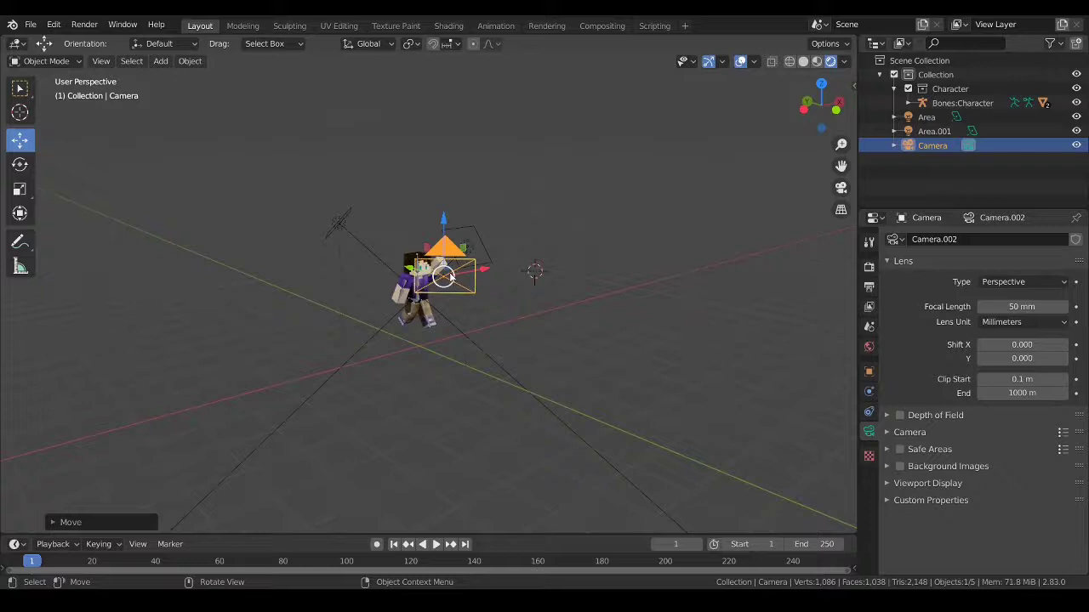
pyautogui.moveTo(441, 276); pyautogui.dragTo(414, 289)
pyautogui.press('KP_0')
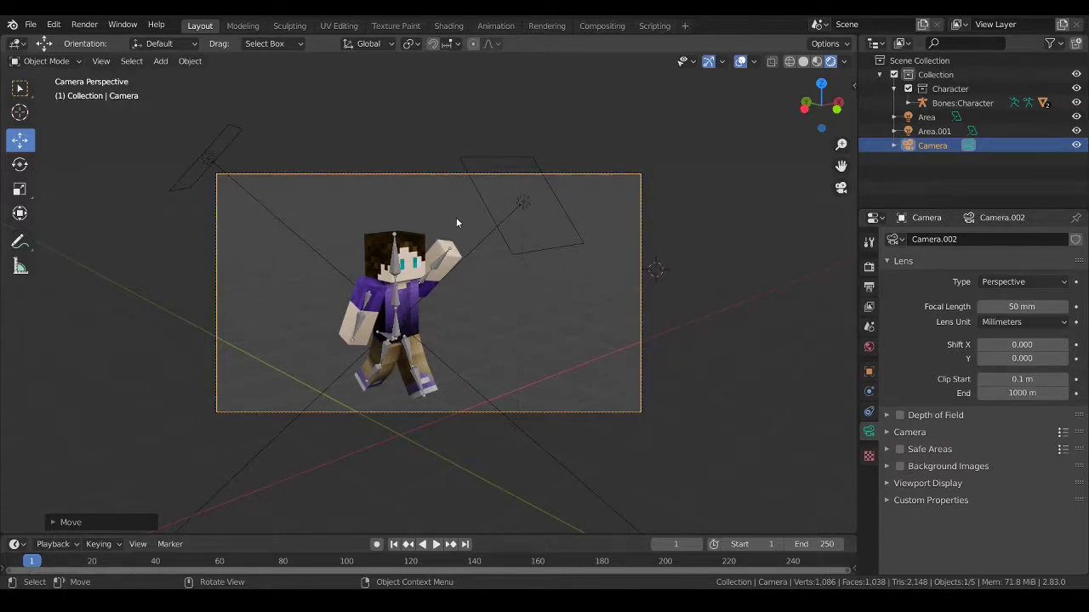
# Toggle between camera view and free view to inspect the current framing
pyautogui.press('KP_0')
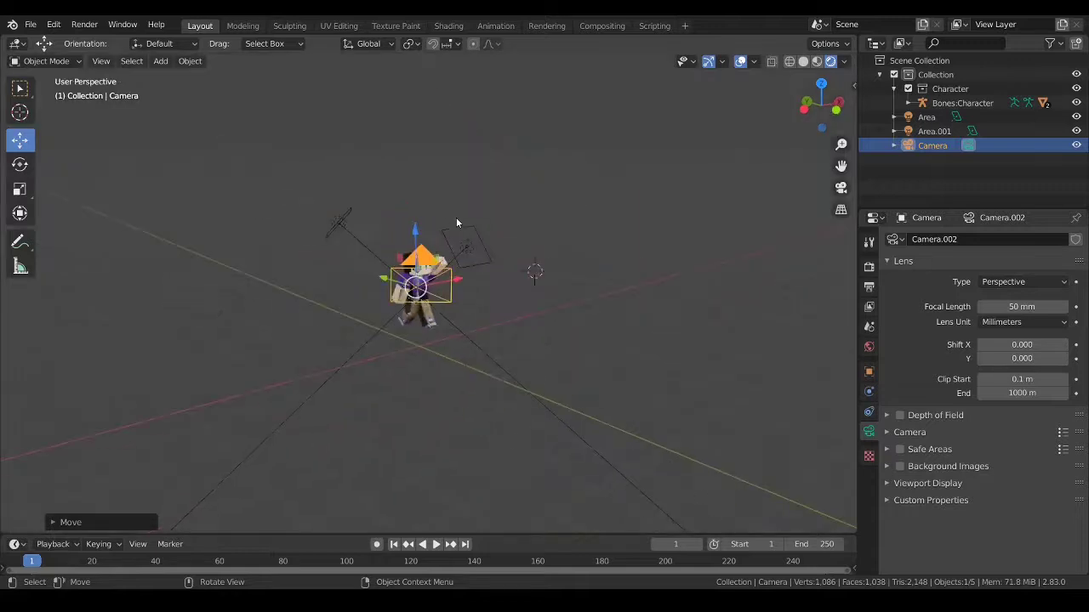
pyautogui.press('KP_0')
pyautogui.press('KP_0')
pyautogui.press('KP_0')
pyautogui.press('KP_0')
pyautogui.click(841, 189)
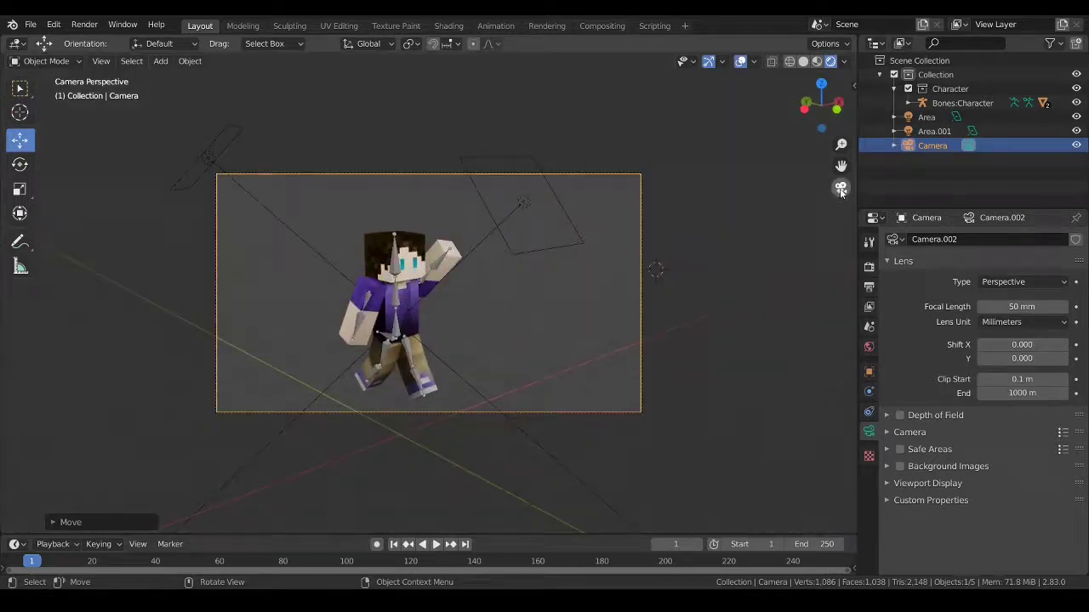
pyautogui.click(841, 189)
pyautogui.click(841, 189)
pyautogui.click(841, 189)
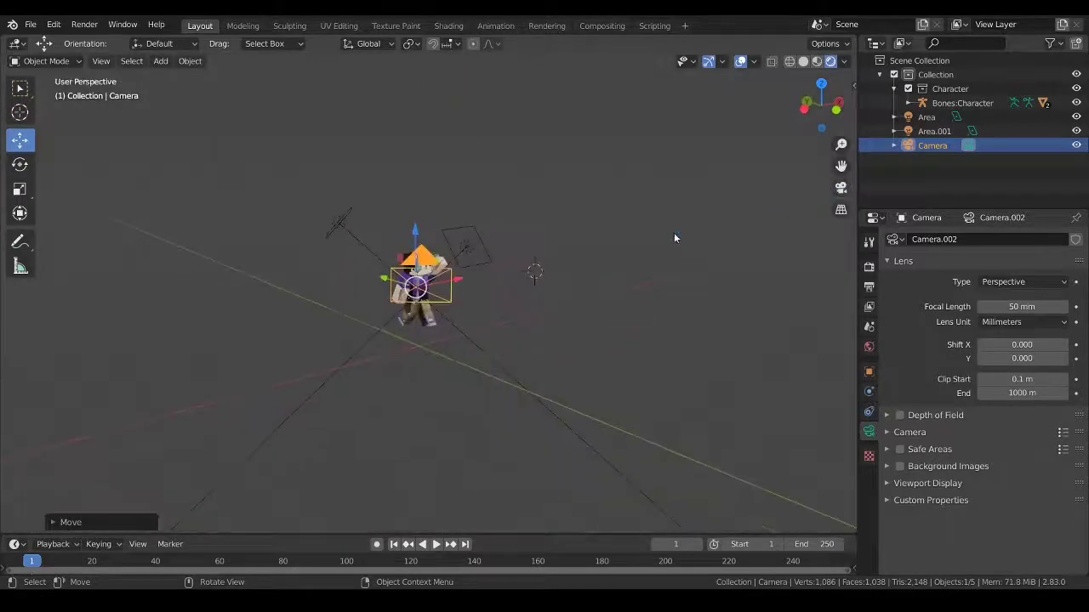
pyautogui.scroll(1, 841, 189)
pyautogui.click(841, 188)
pyautogui.click(841, 189)
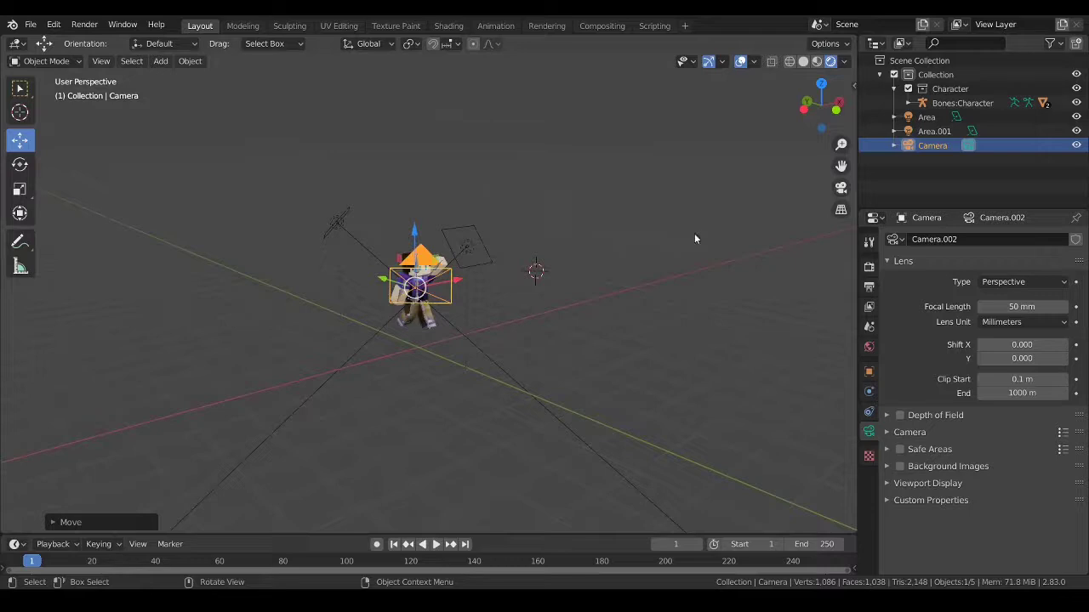
# Move the camera slightly lower so the waving character is centred in frame
pyautogui.press('g')
pyautogui.click(391, 296)
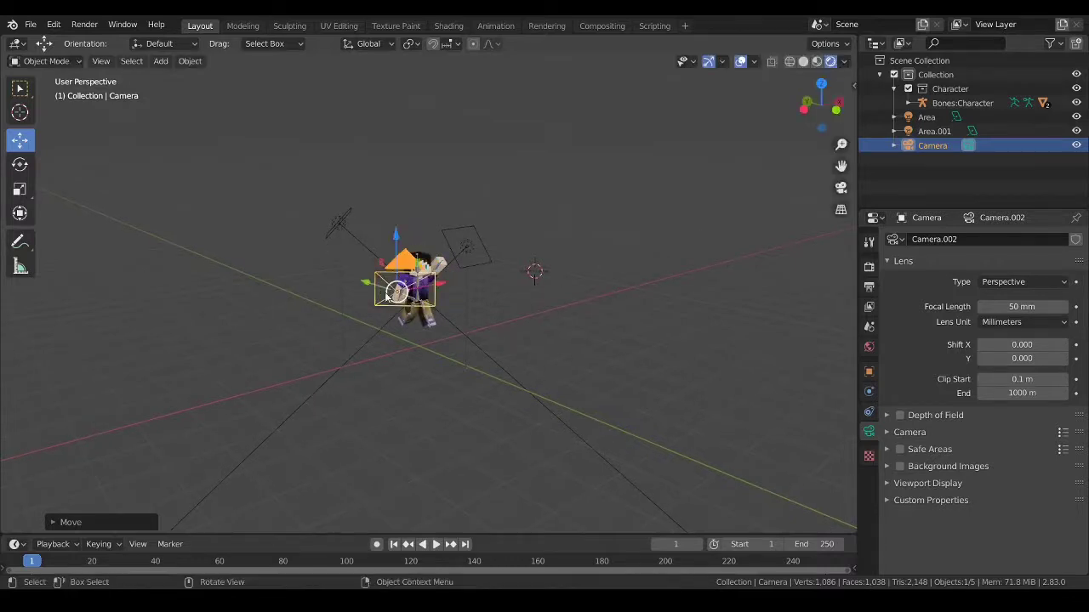
pyautogui.press('KP_0')
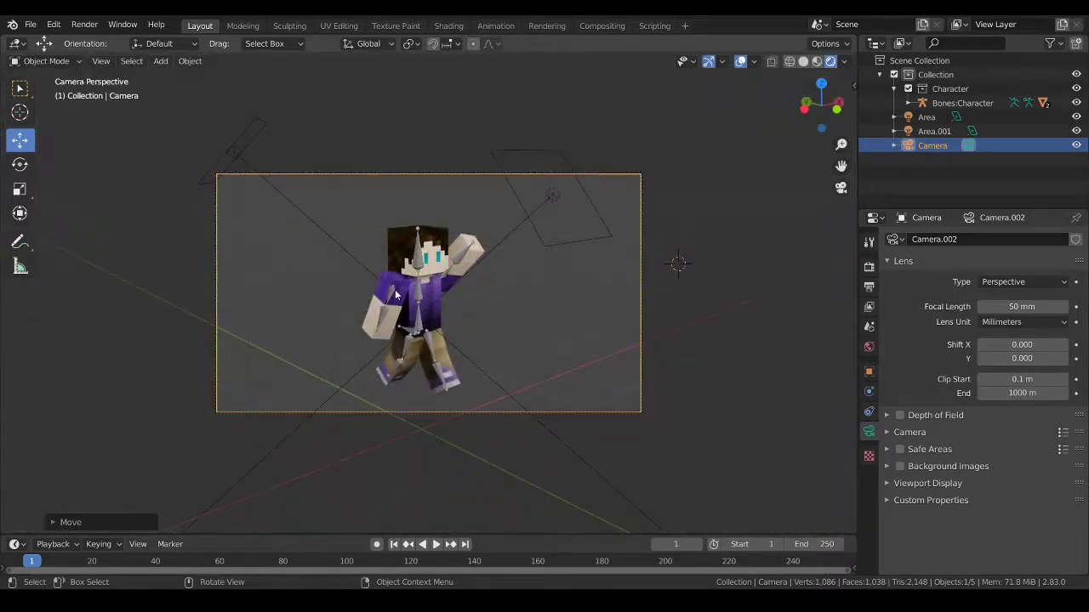
pyautogui.press('KP_0')
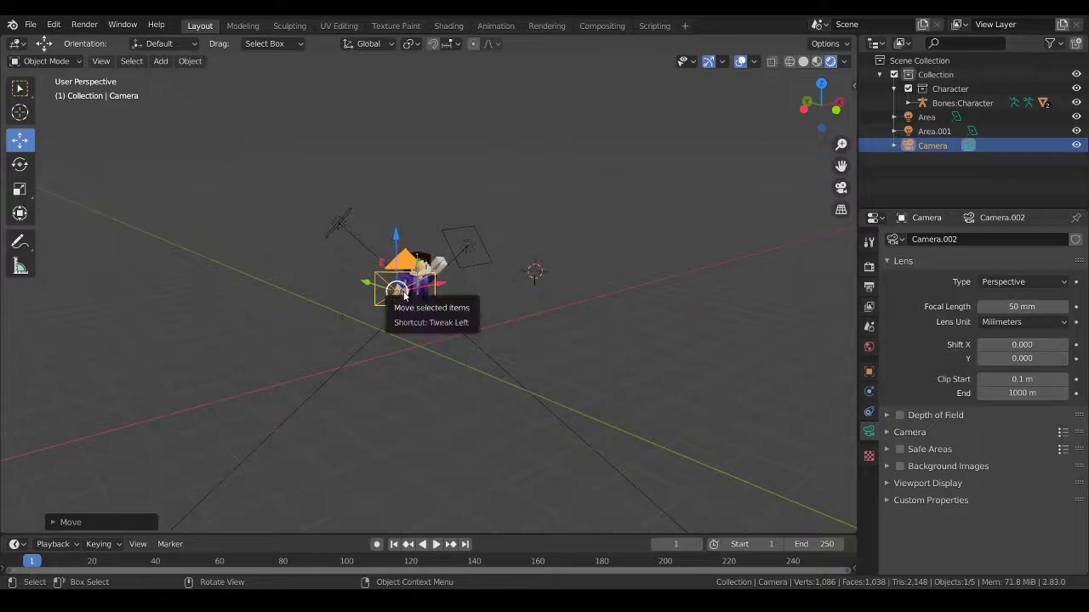
pyautogui.moveTo(396, 292); pyautogui.dragTo(405, 307)
pyautogui.press('KP_0')
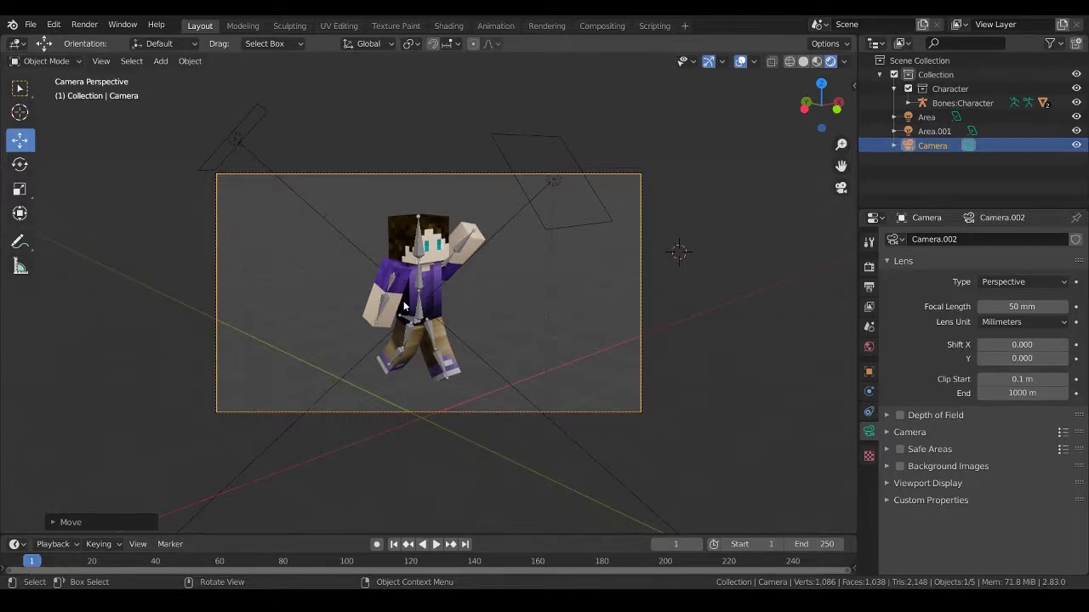
pyautogui.press('KP_0')
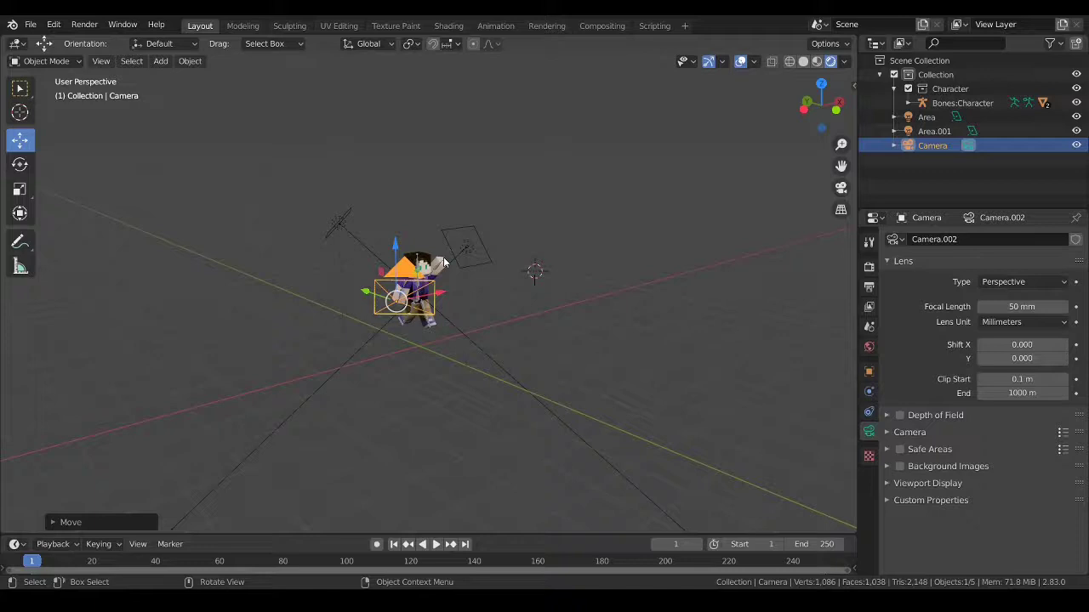
# Boost the first area light's power to 2000 W as a brightness test
pyautogui.moveTo(443, 262); pyautogui.dragTo(512, 231, button='middle')
pyautogui.scroll(4, 514, 238)
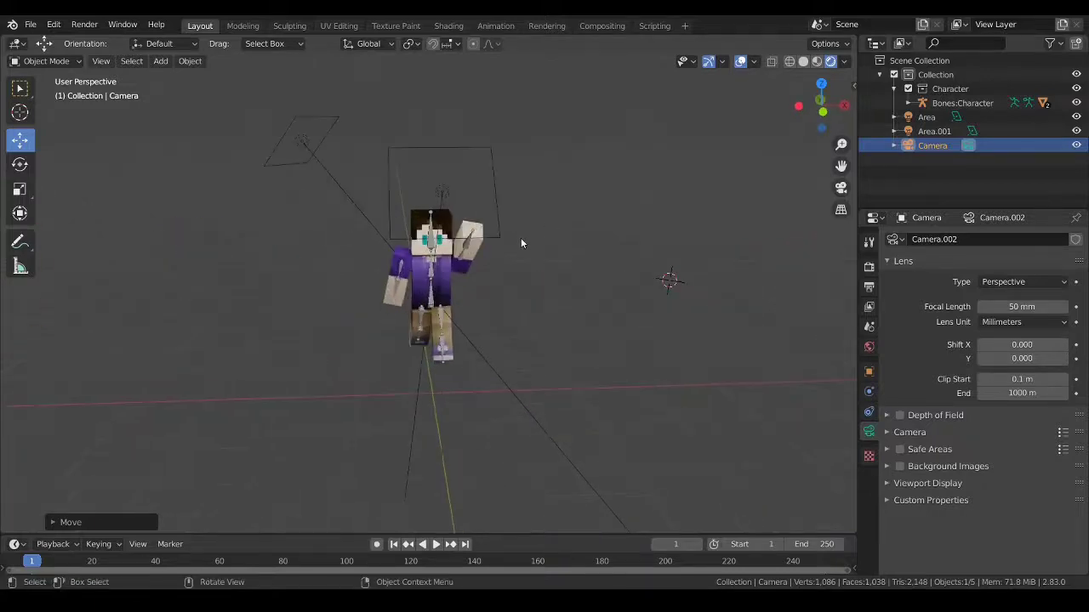
pyautogui.scroll(2, 520, 243)
pyautogui.scroll(-2, 467, 217)
pyautogui.click(402, 194)
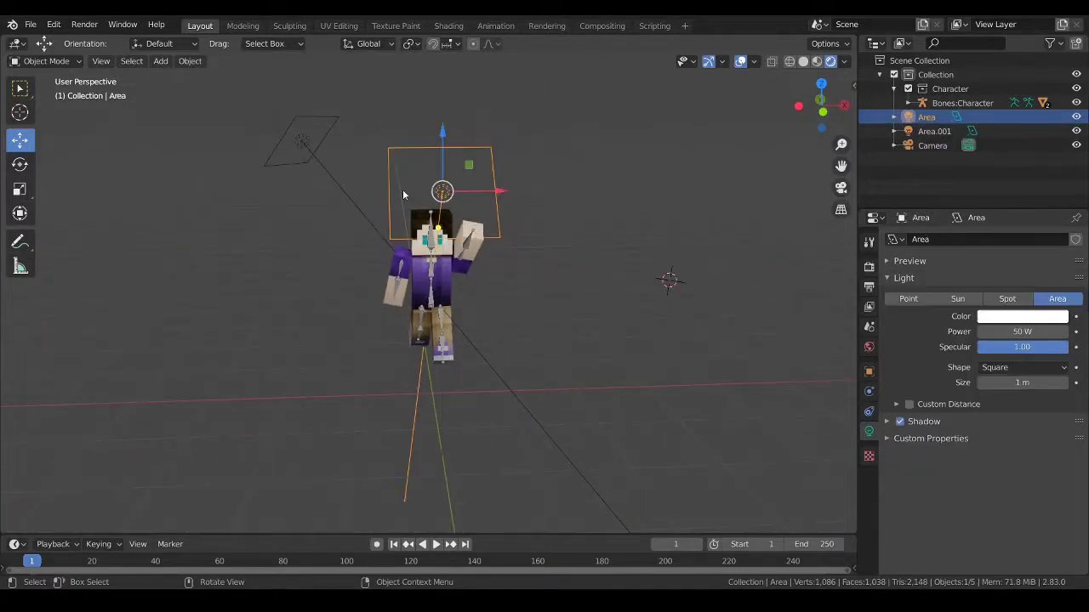
pyautogui.click(554, 233)
pyautogui.click(1020, 331)
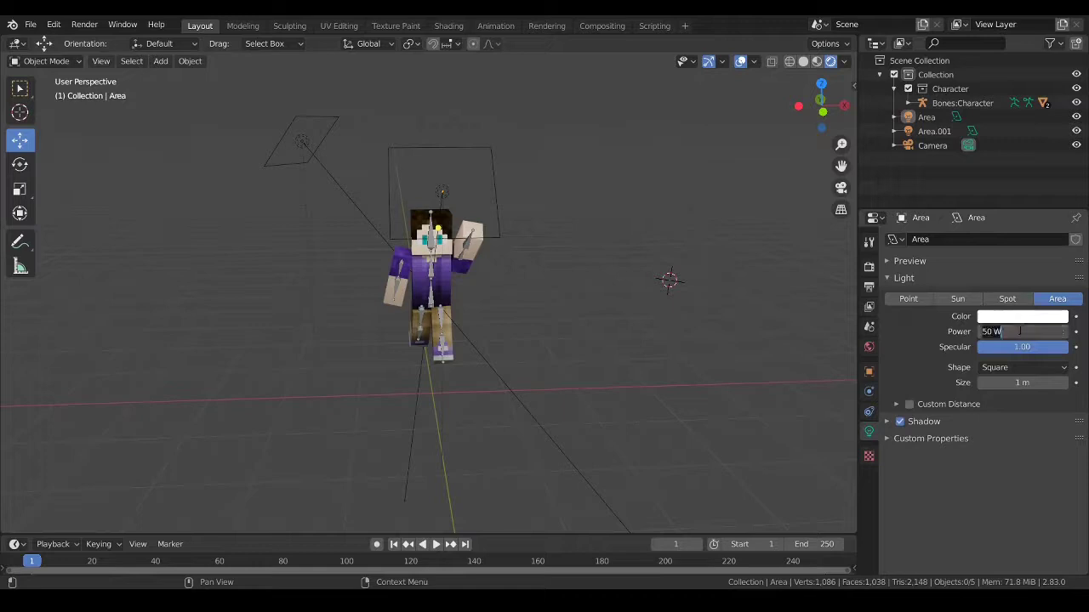
pyautogui.write('2000')
pyautogui.press('Return')
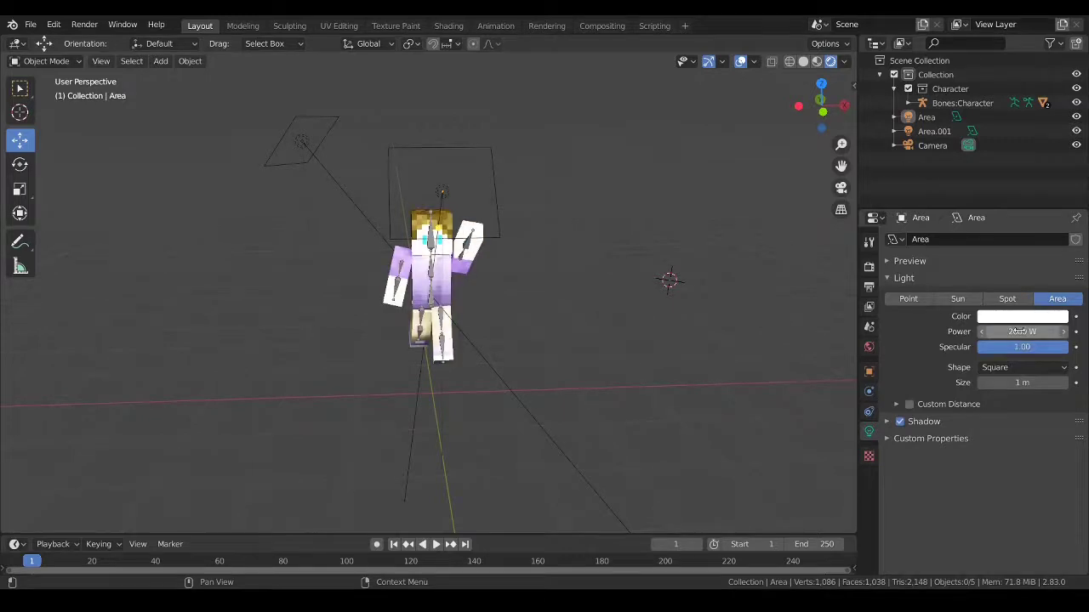
# Set the area light's power back to 50 W
pyautogui.moveTo(310, 299)
pyautogui.mouseDown(button='middle')
pyautogui.moveTo(420, 288)
pyautogui.moveTo(233, 301)
pyautogui.moveTo(352, 299)
pyautogui.moveTo(332, 290)
pyautogui.moveTo(308, 299)
pyautogui.moveTo(323, 309)
pyautogui.moveTo(309, 307)
pyautogui.mouseUp(button='middle')
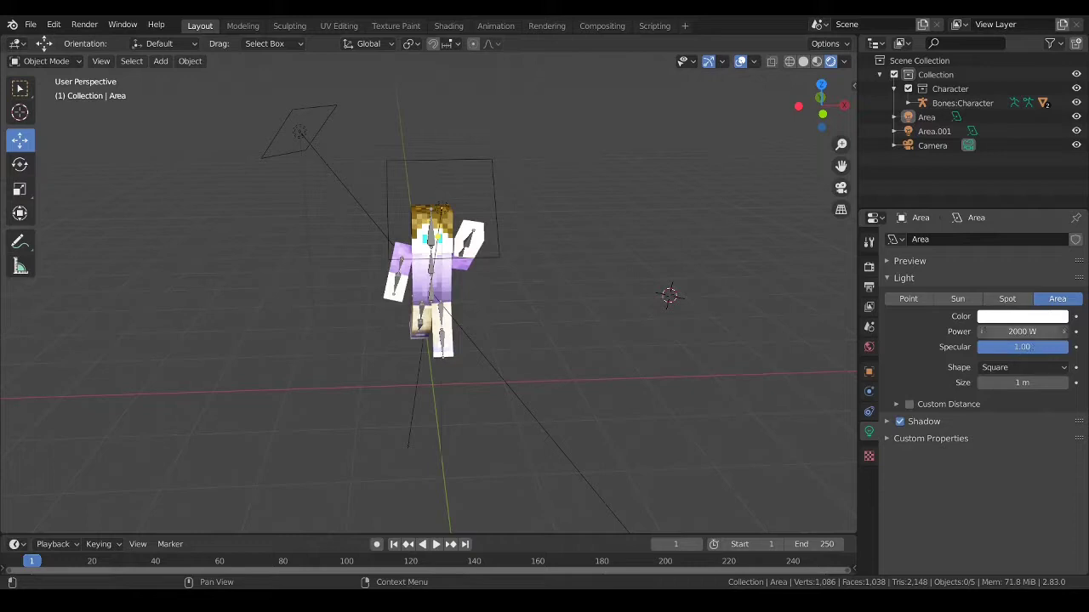
pyautogui.click(1030, 332)
pyautogui.write('50')
pyautogui.press('Return')
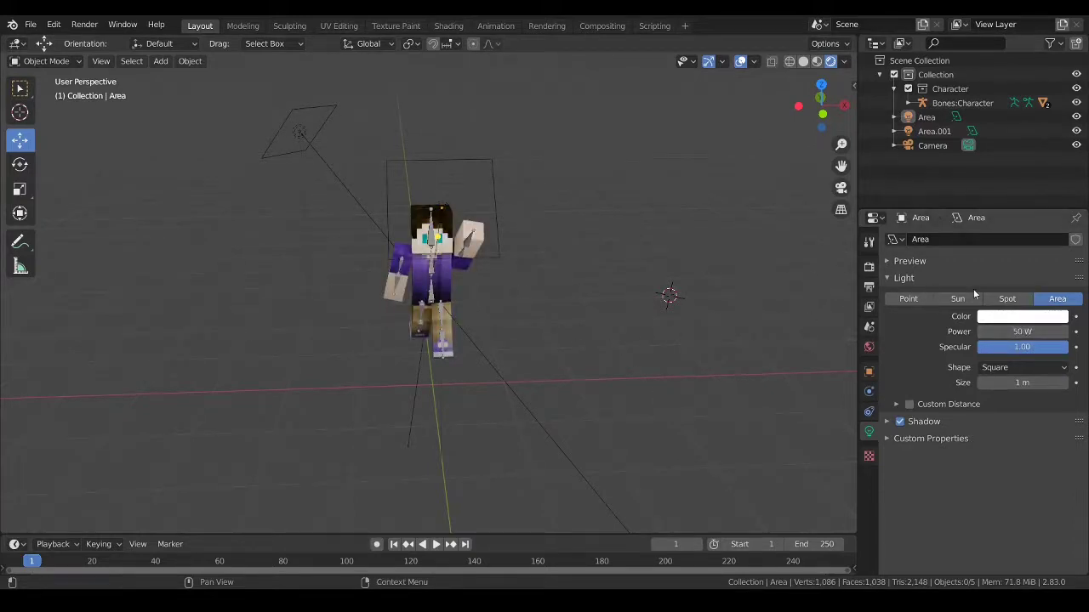
pyautogui.click(286, 111)
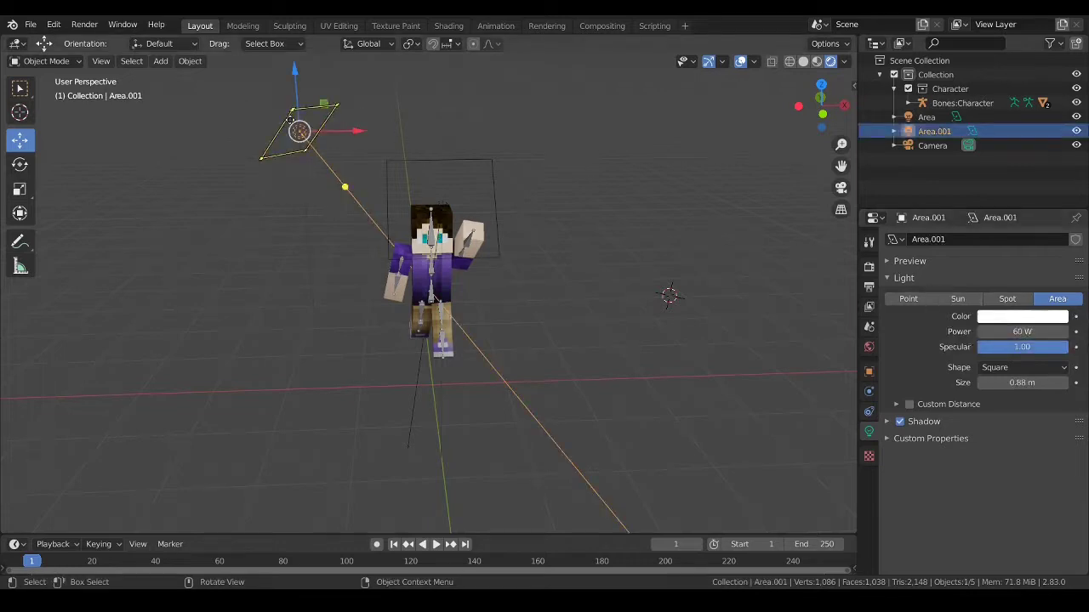
pyautogui.click(433, 247)
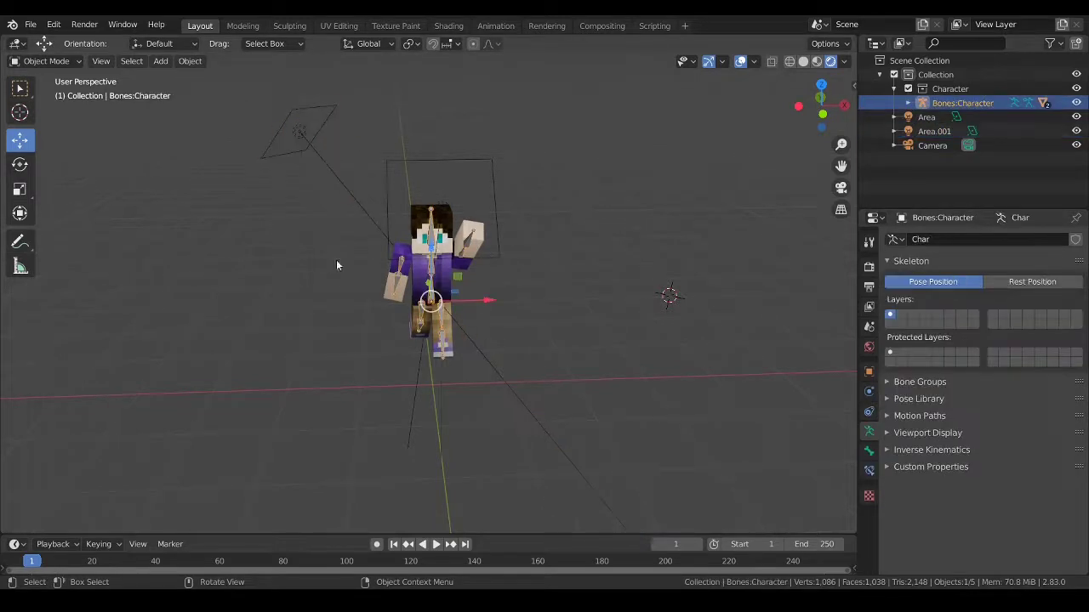
pyautogui.click(328, 260)
pyautogui.scroll(5, 523, 308)
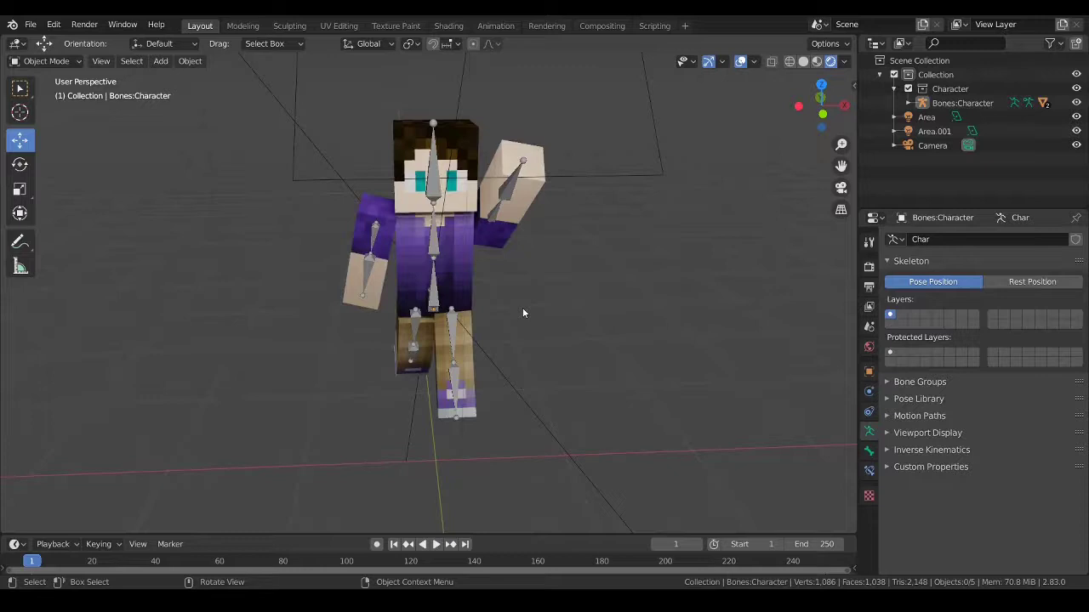
pyautogui.scroll(-3, 522, 307)
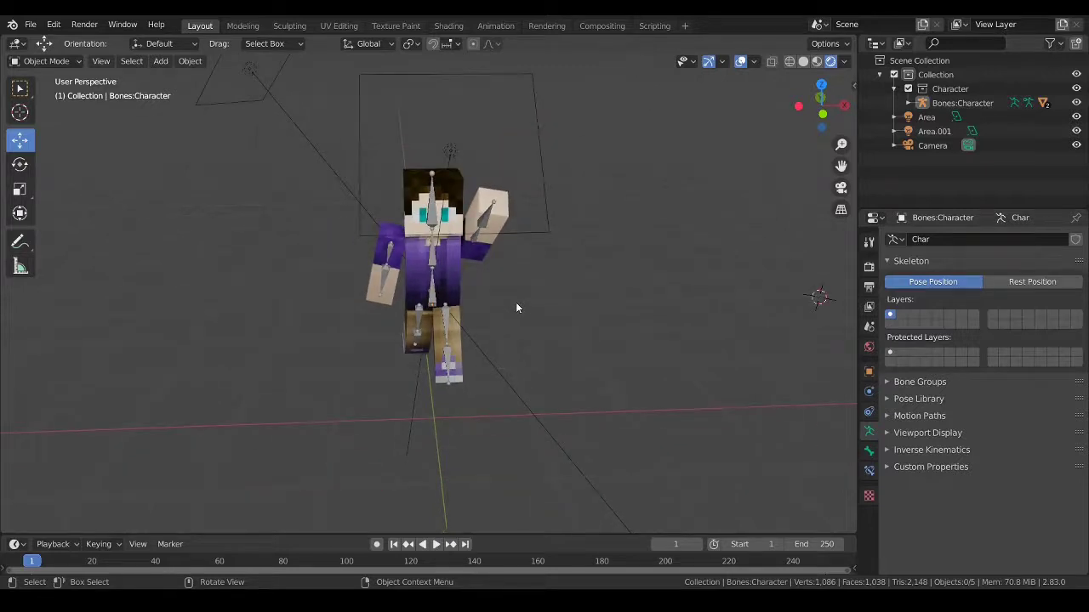
pyautogui.scroll(-1, 514, 301)
pyautogui.scroll(1, 512, 299)
pyautogui.scroll(-4, 510, 326)
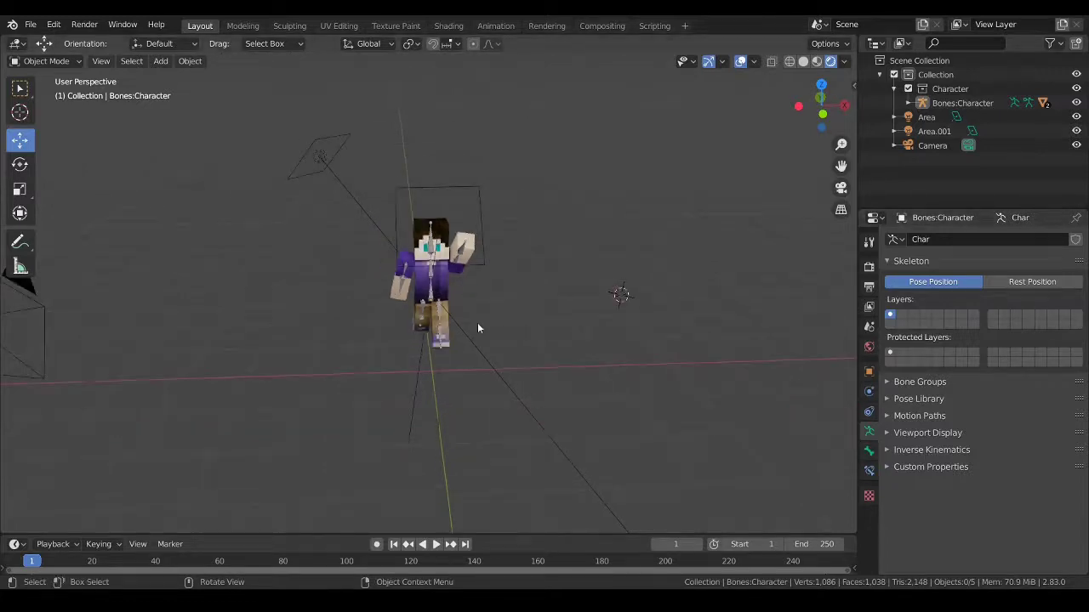
pyautogui.moveTo(391, 305); pyautogui.dragTo(336, 268, button='middle')
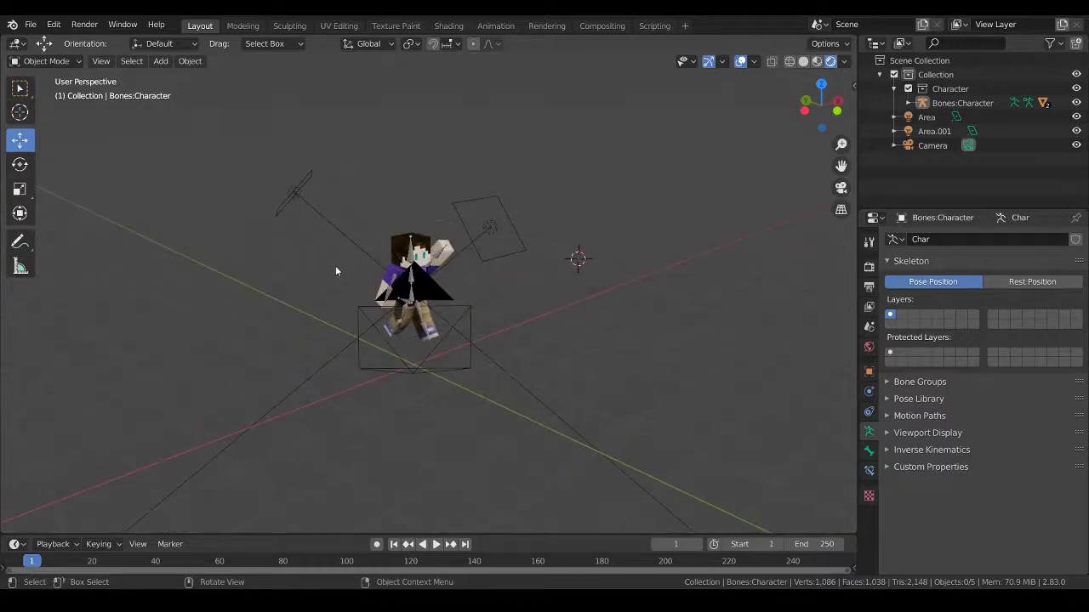
pyautogui.press('KP_0')
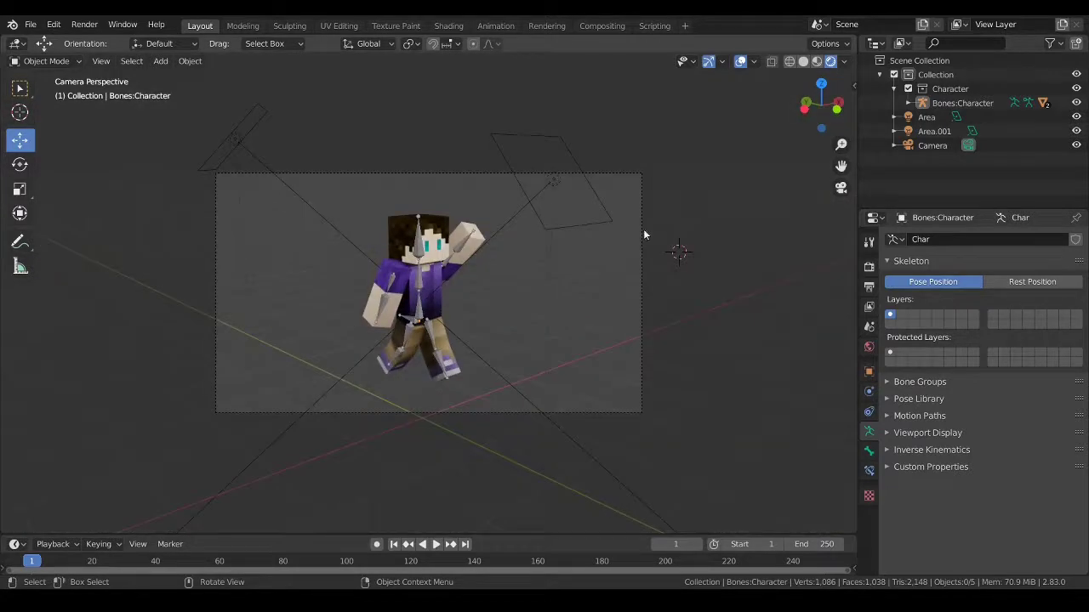
pyautogui.click(842, 189)
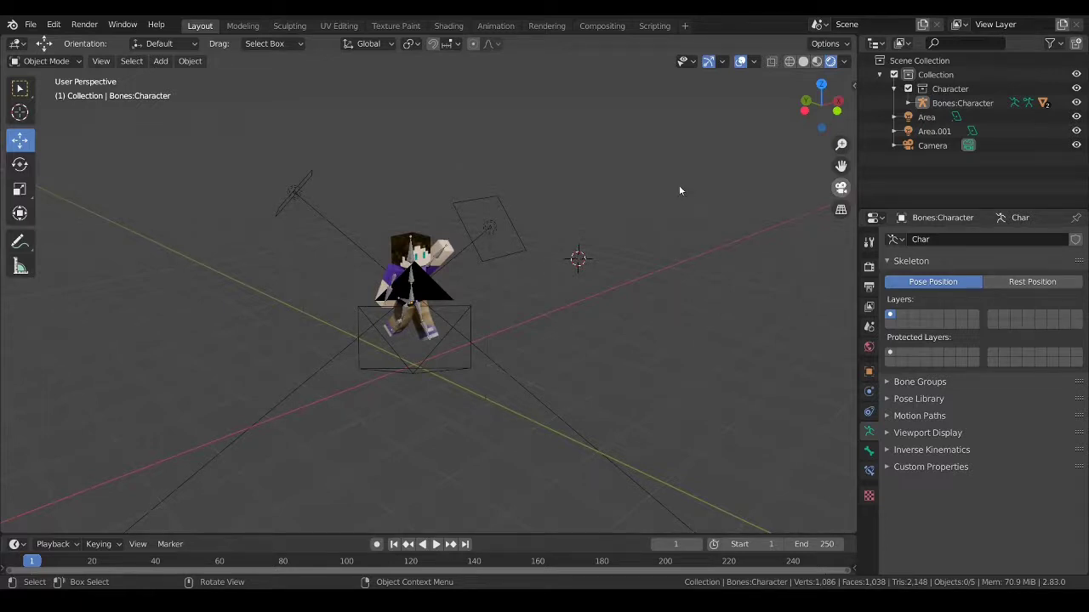
pyautogui.hotkey('shift', 'a')
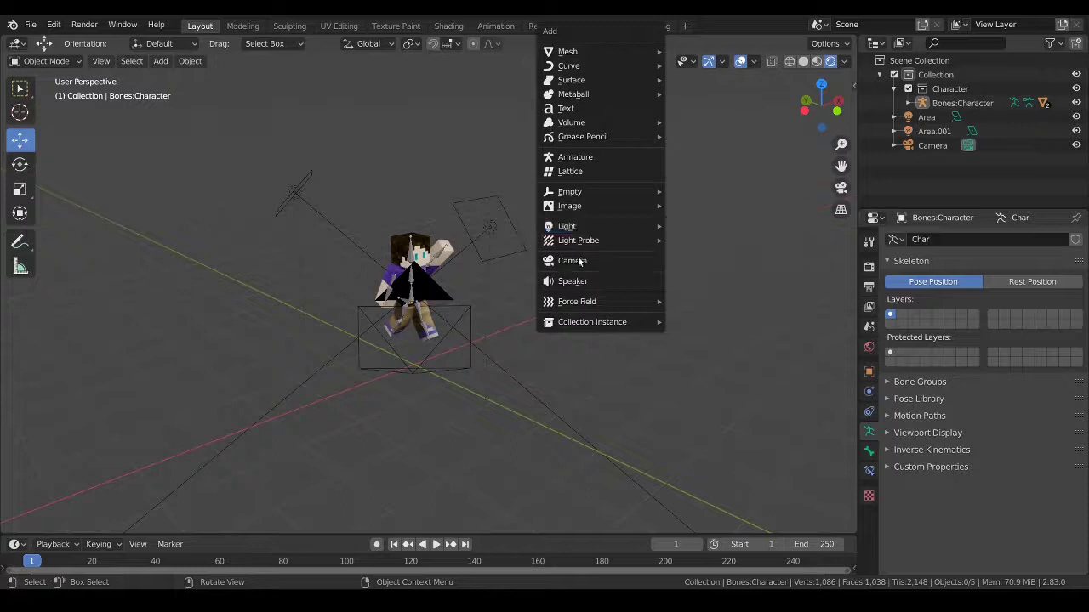
pyautogui.press('Escape')
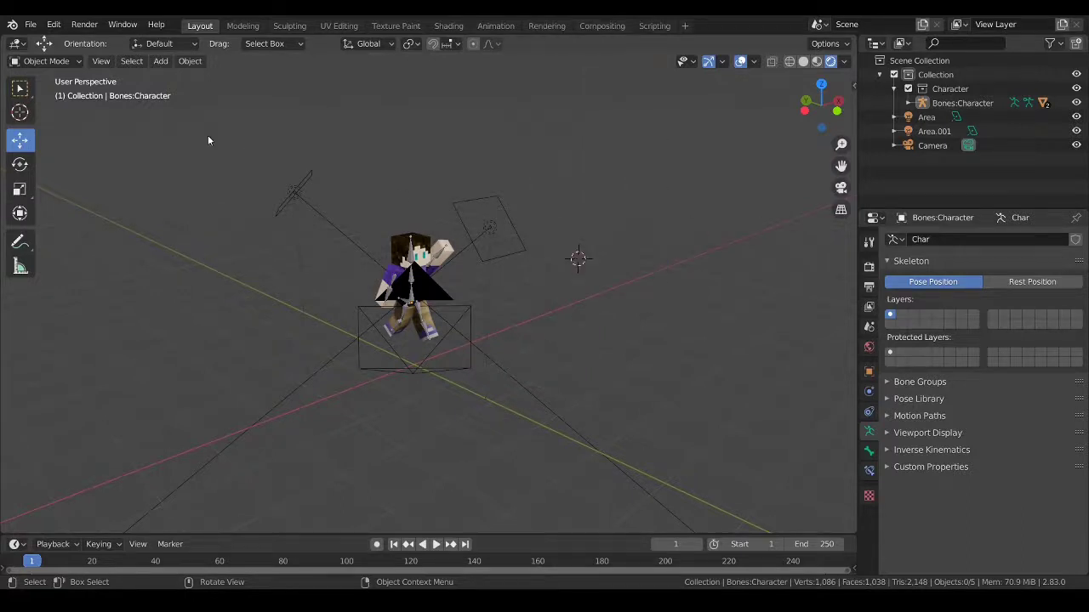